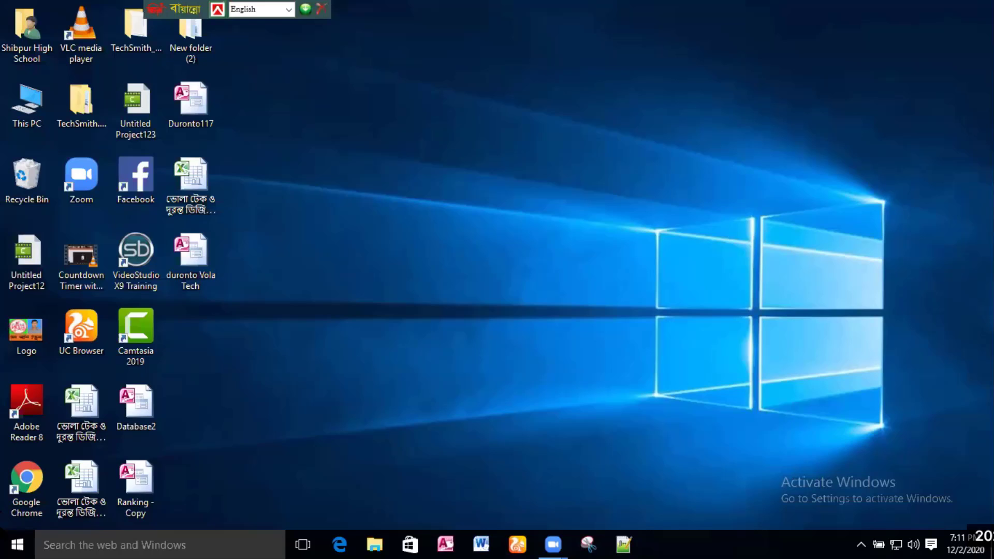
Expand the Microsoft Office program group in the list of all installed apps.
left_click(16, 543)
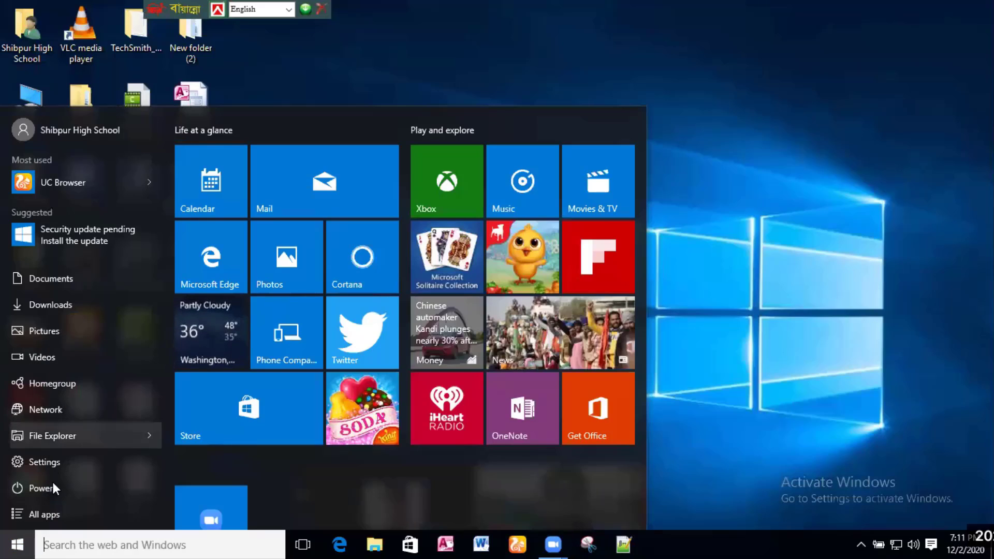
left_click(53, 516)
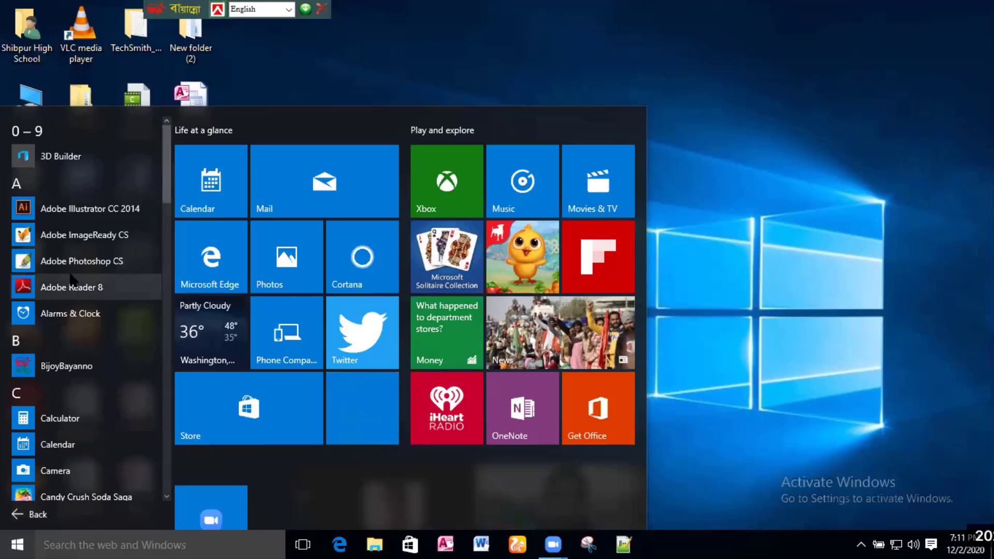
scroll(91, 252, "down", 3)
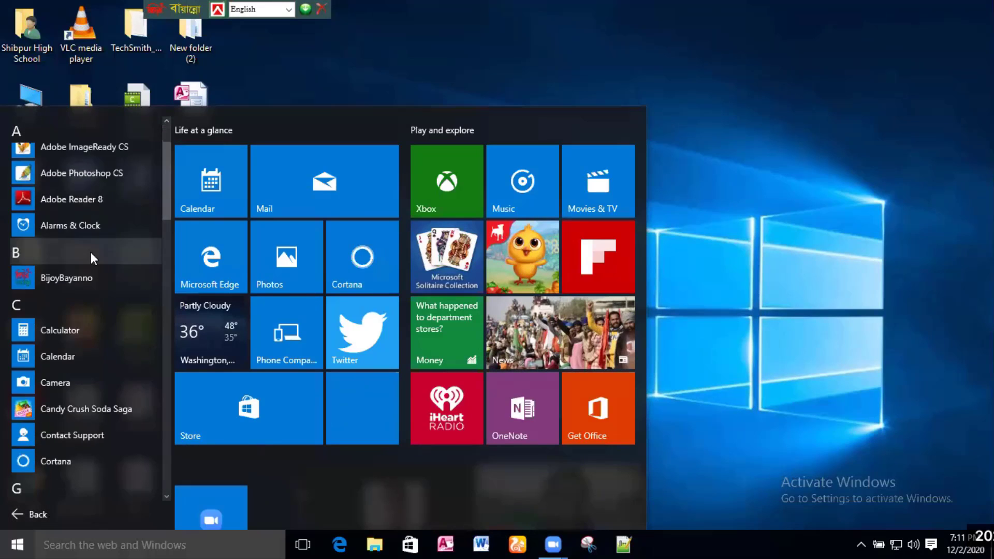
scroll(91, 254, "down", 2)
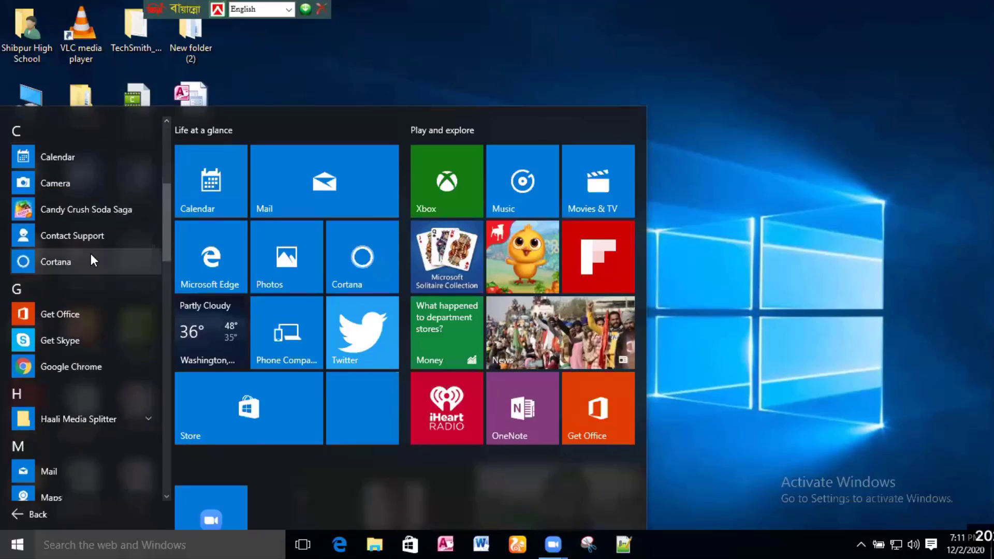
scroll(91, 253, "down", 1)
scroll(92, 253, "down", 2)
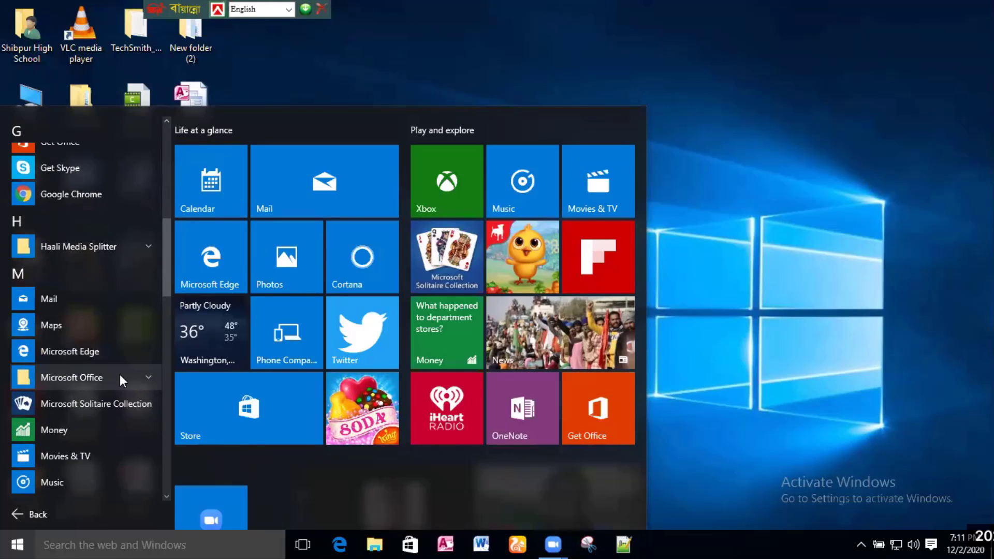
left_click(141, 377)
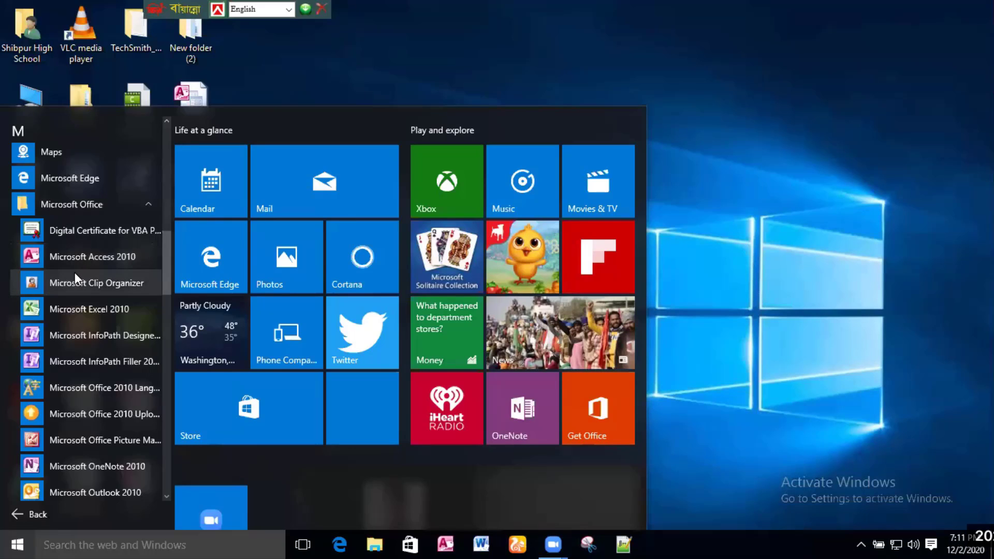
Look through the Office programs, start Microsoft Access 2010 and dismiss its activation notice.
scroll(75, 275, "down", 3)
scroll(76, 275, "down", 1)
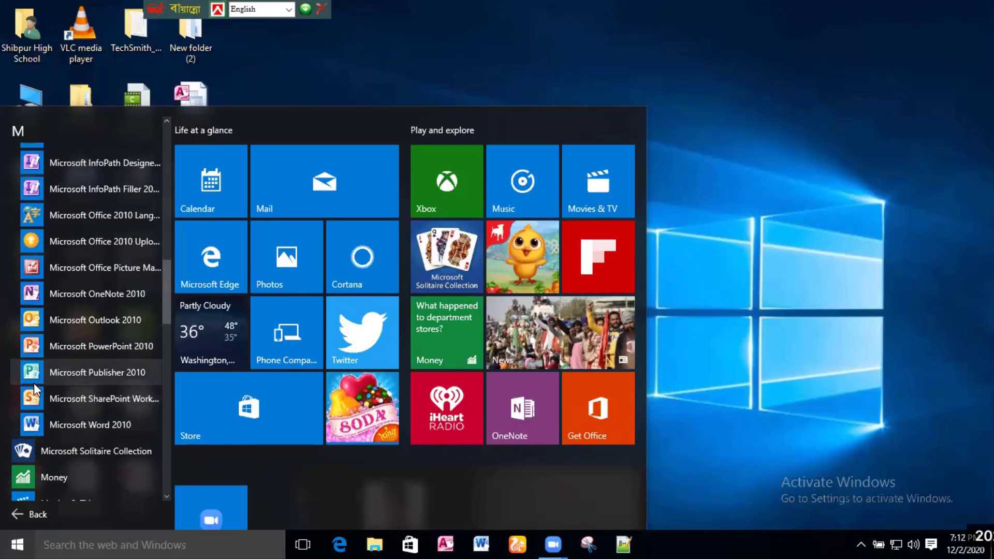
scroll(37, 384, "up", 2)
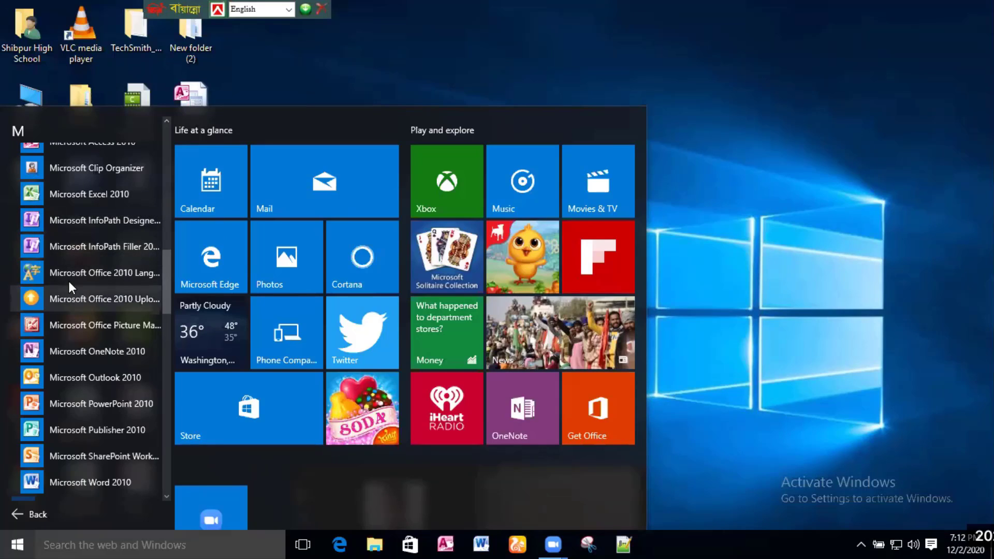
scroll(114, 287, "up", 2)
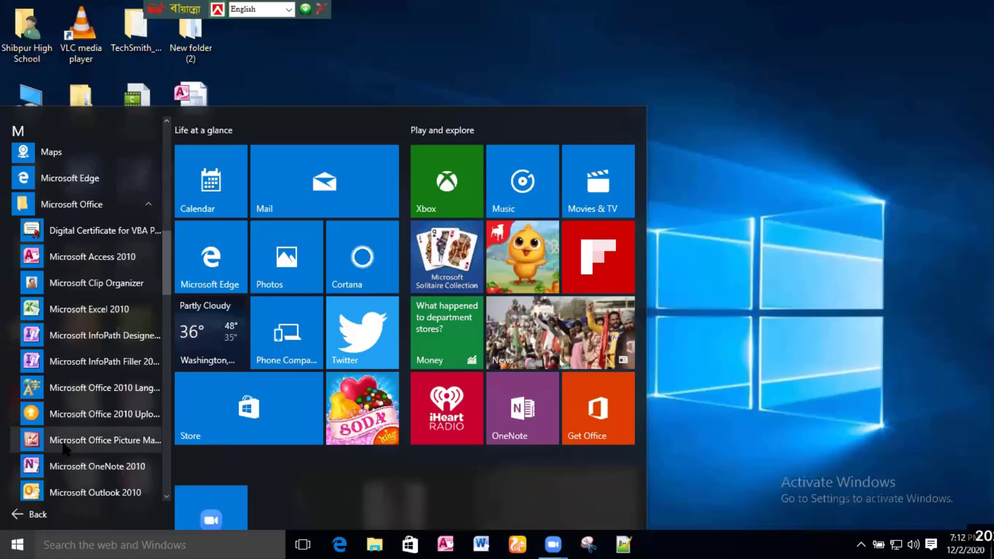
scroll(63, 449, "down", 1)
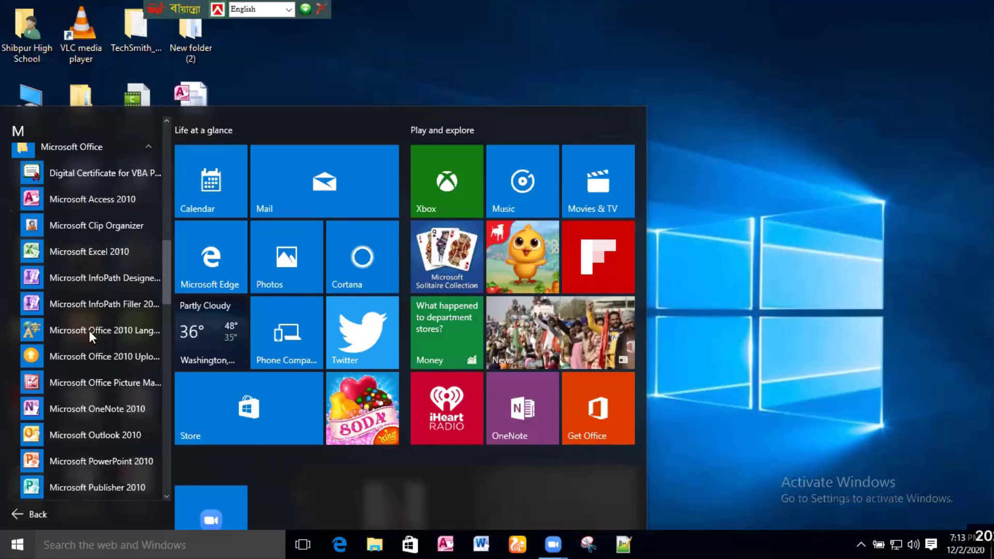
left_click(85, 199)
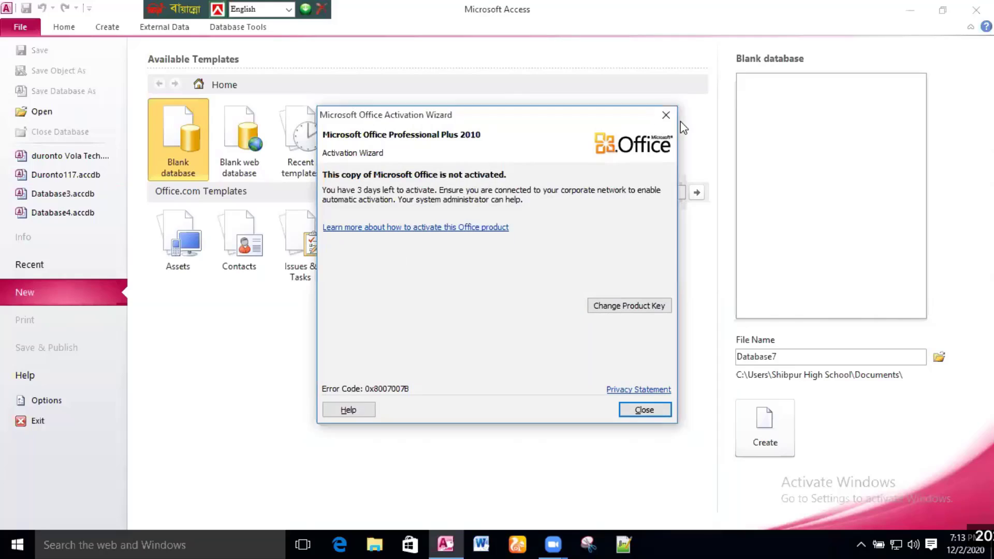
left_click(666, 115)
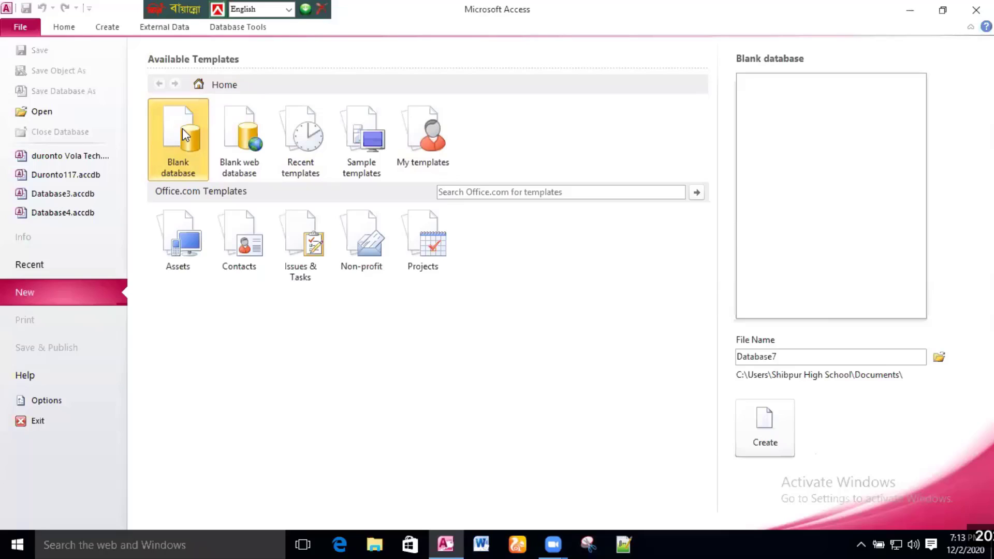
Create a blank database with the file name Duronto2 in the Documents folder.
double_click(801, 355)
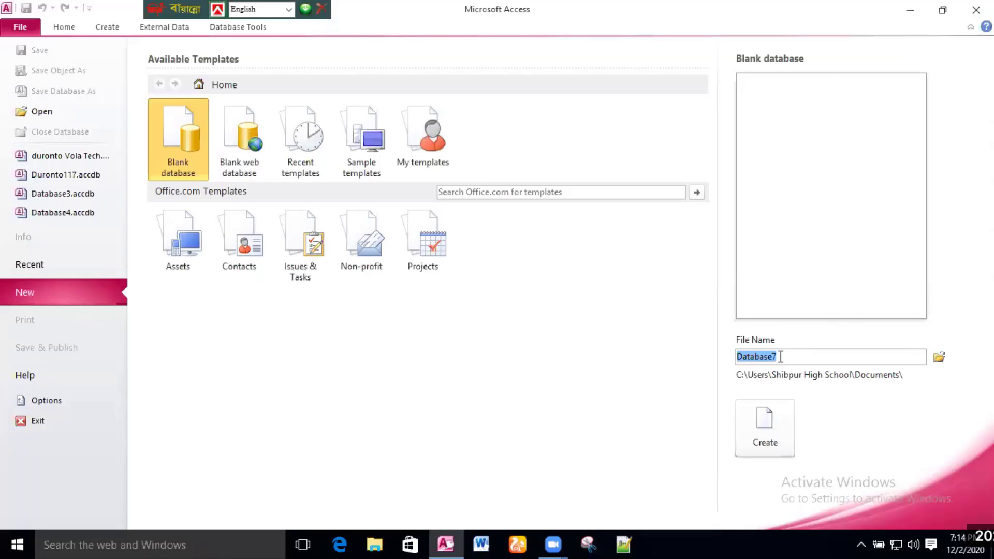
type("D")
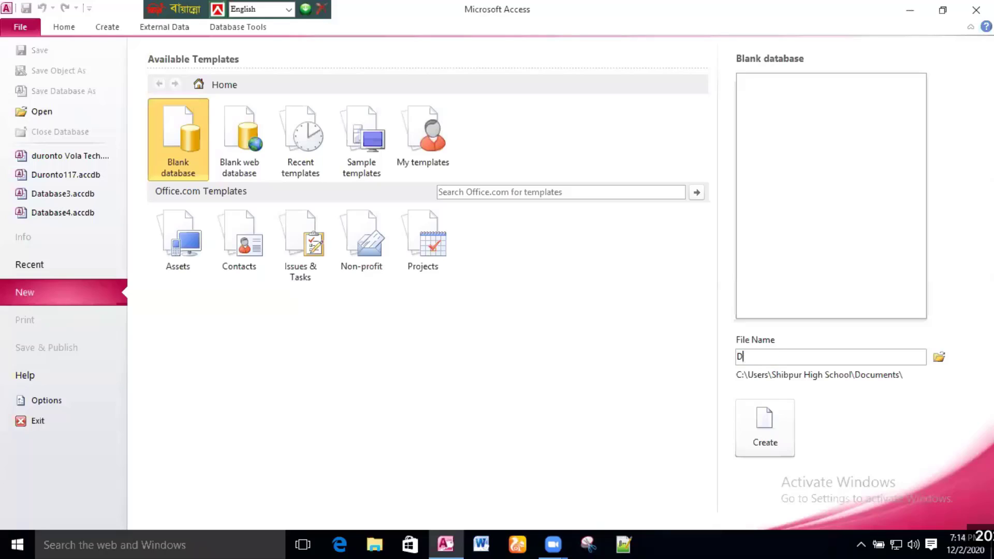
type("uronto@")
key("BackSpace")
type("2")
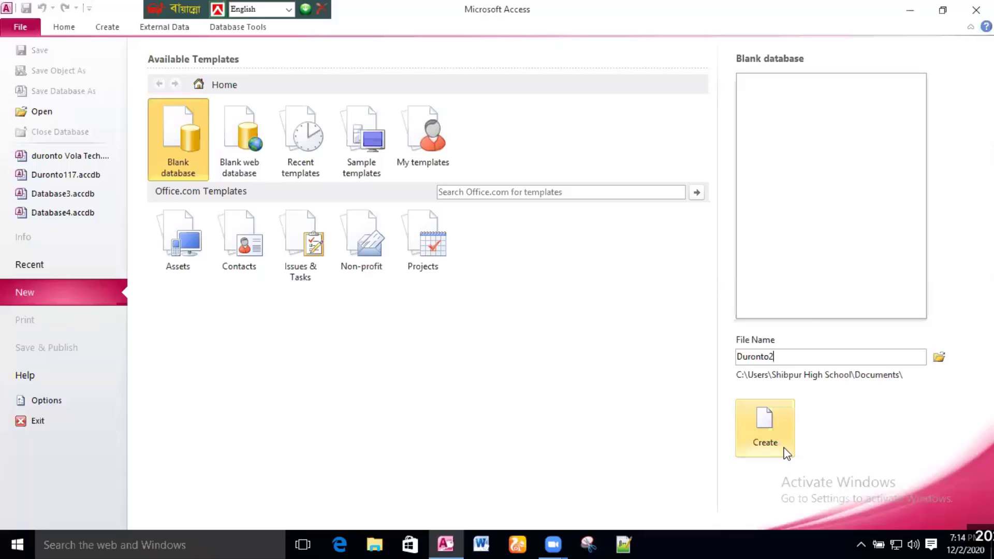
left_click(765, 426)
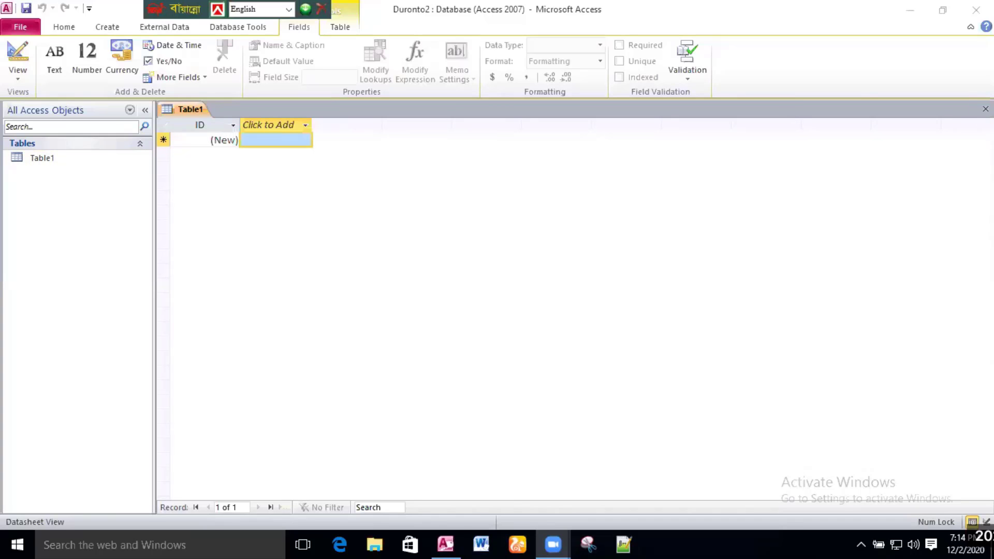
Close the empty Table1 and exit Access.
left_click(985, 109)
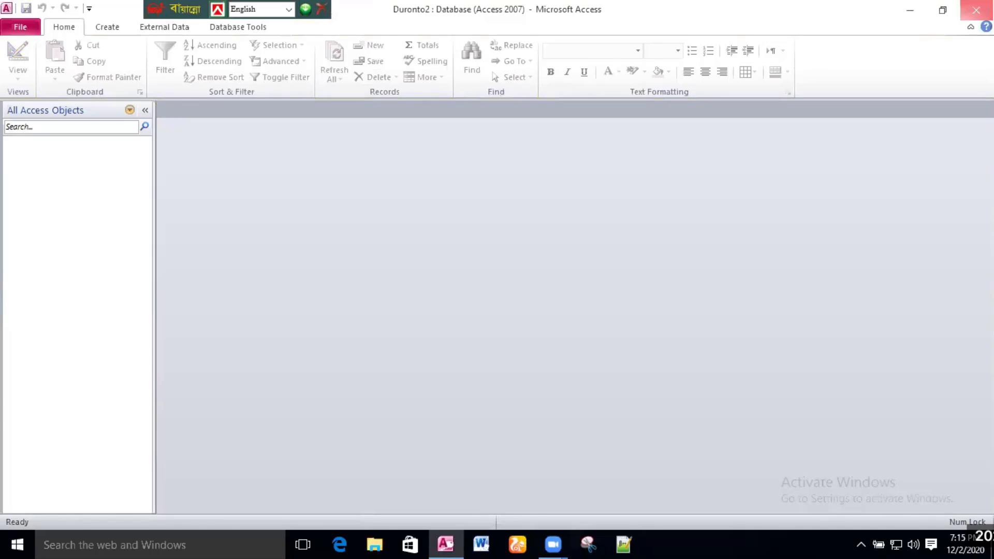
left_click(975, 9)
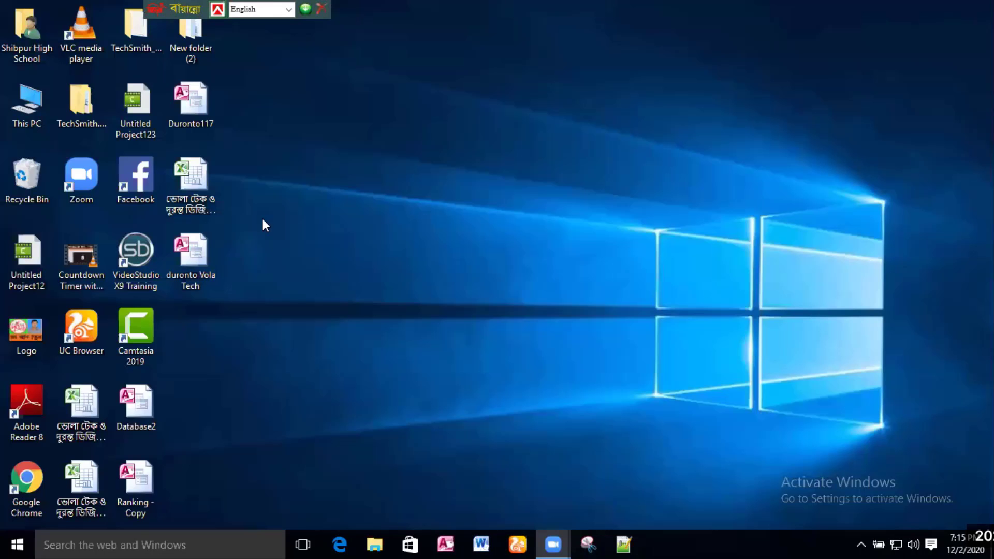
Open the Duronto2 database from the Documents folder on This PC and dismiss the activation notice.
double_click(11, 96)
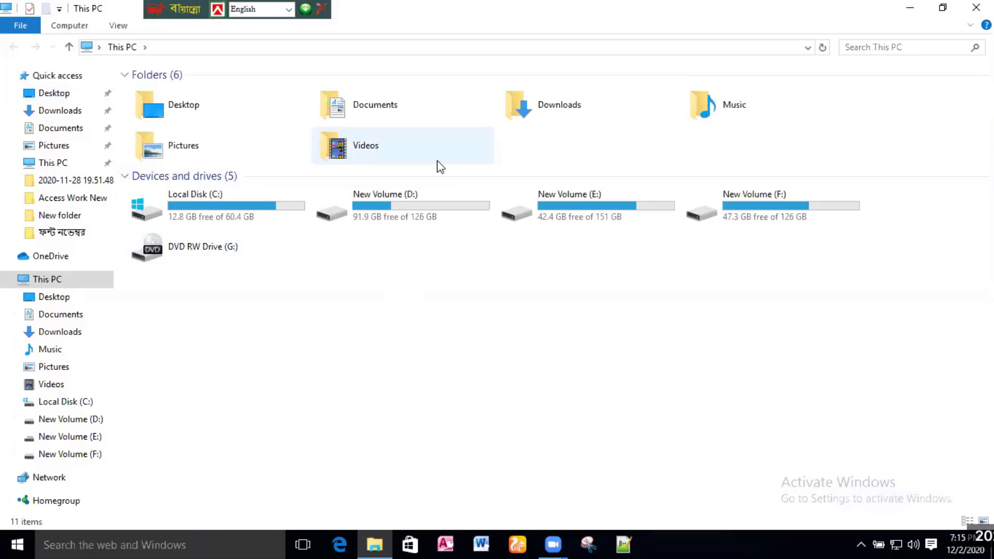
left_click(396, 117)
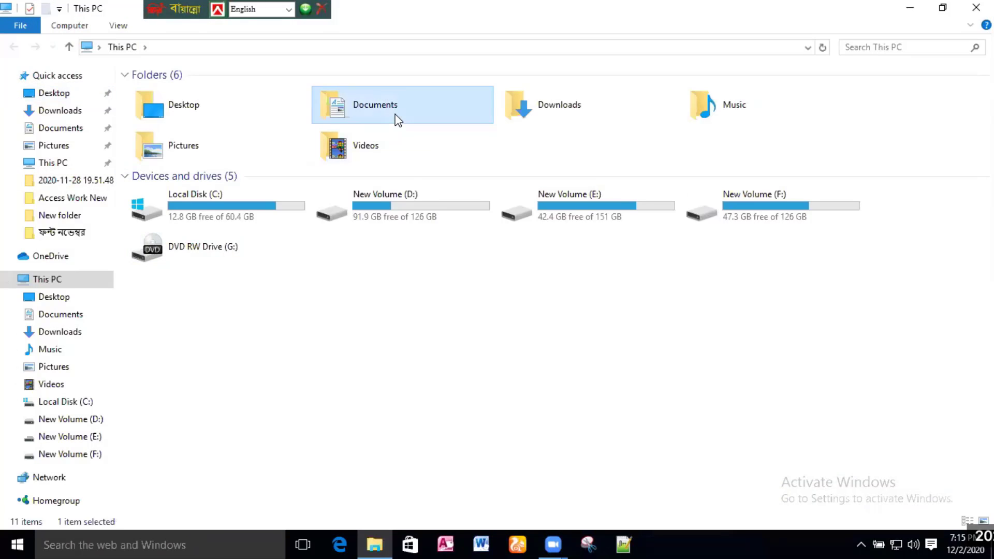
double_click(397, 119)
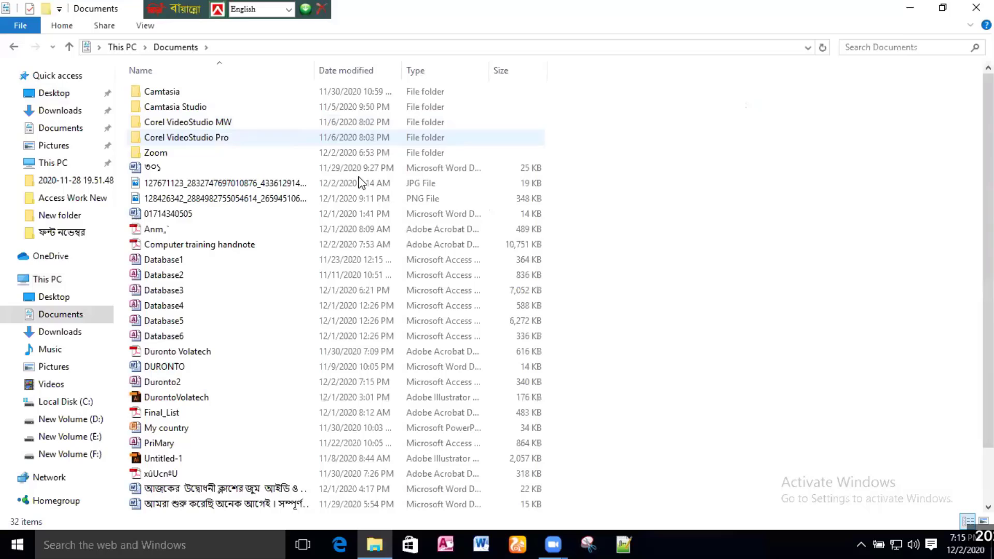
double_click(172, 383)
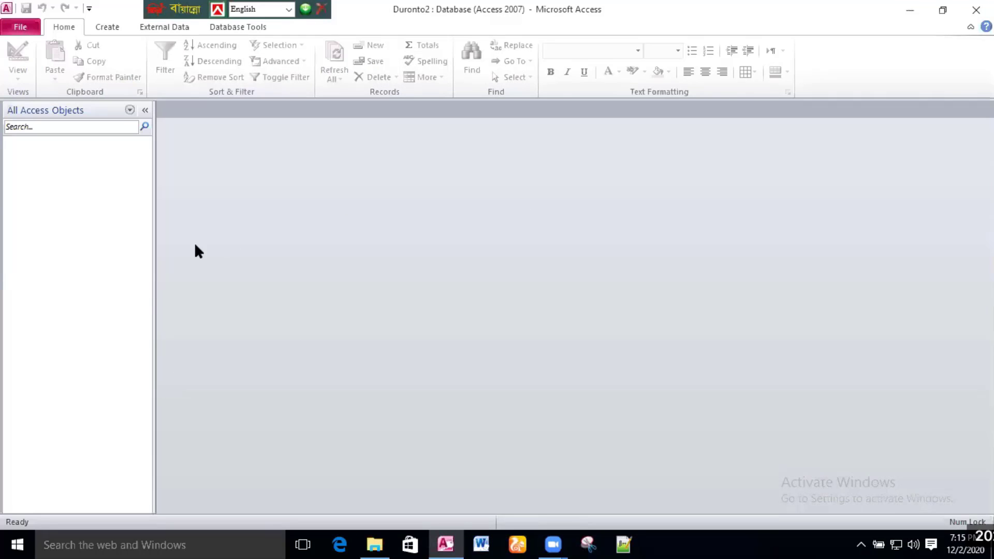
left_click(645, 411)
View the object creation commands and database information, and exit and reopen Duronto2 from Documents.
left_click(105, 29)
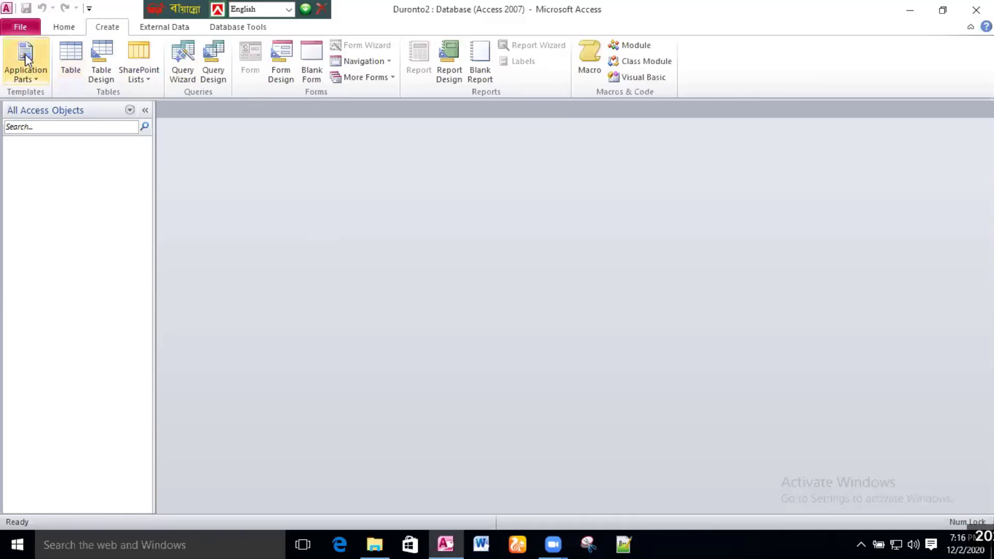
left_click(20, 27)
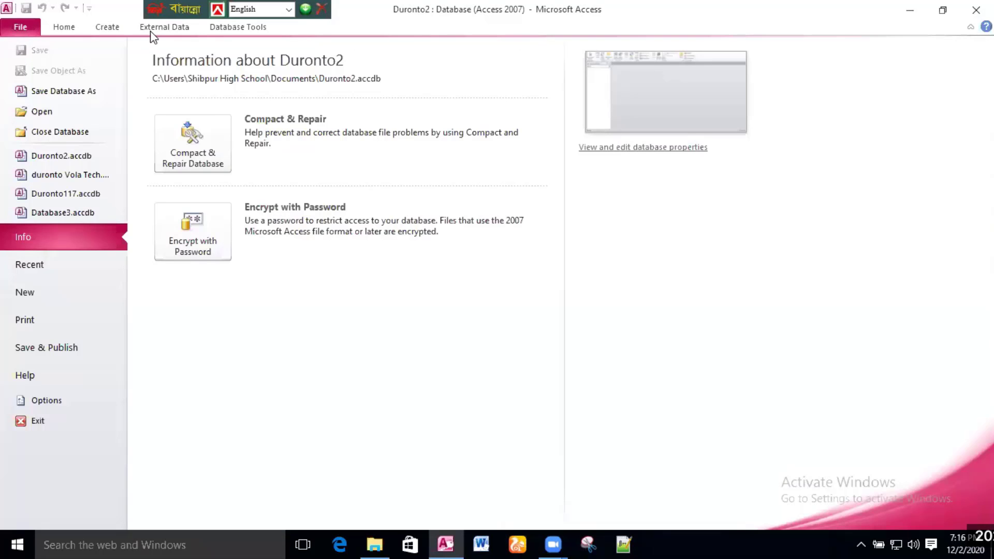
left_click(976, 10)
double_click(229, 380)
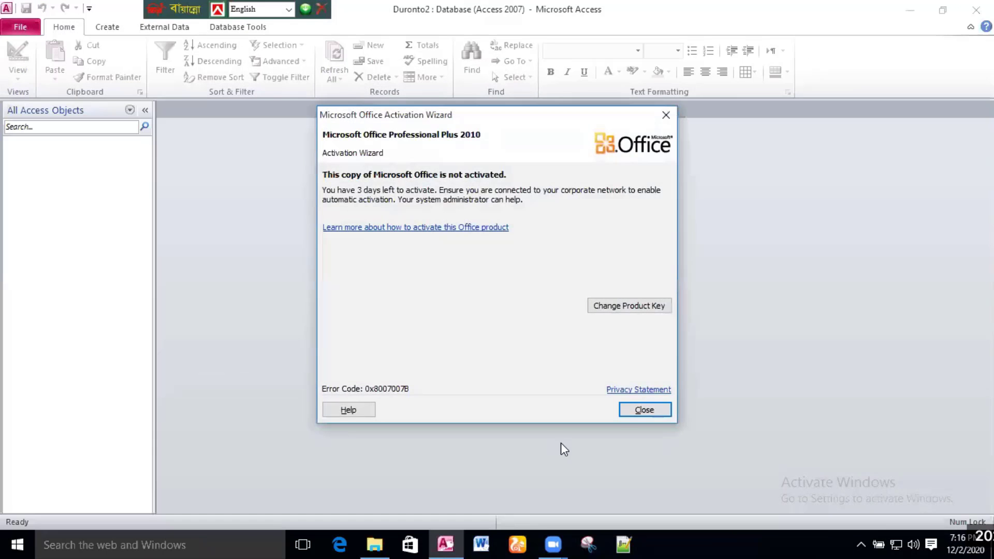
left_click(642, 410)
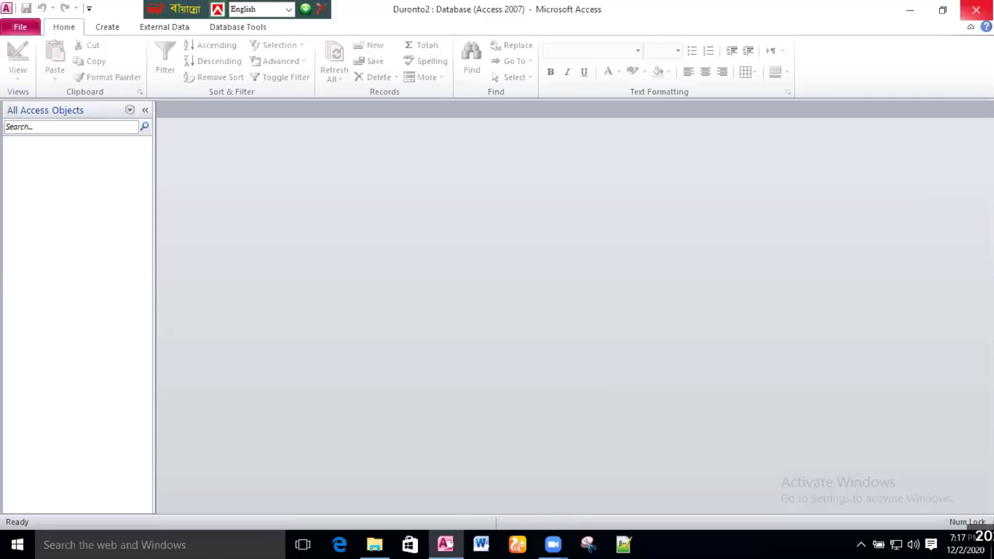
Close Duronto2 once more and reopen it from the Documents folder, dismissing the activation notice.
left_click(976, 10)
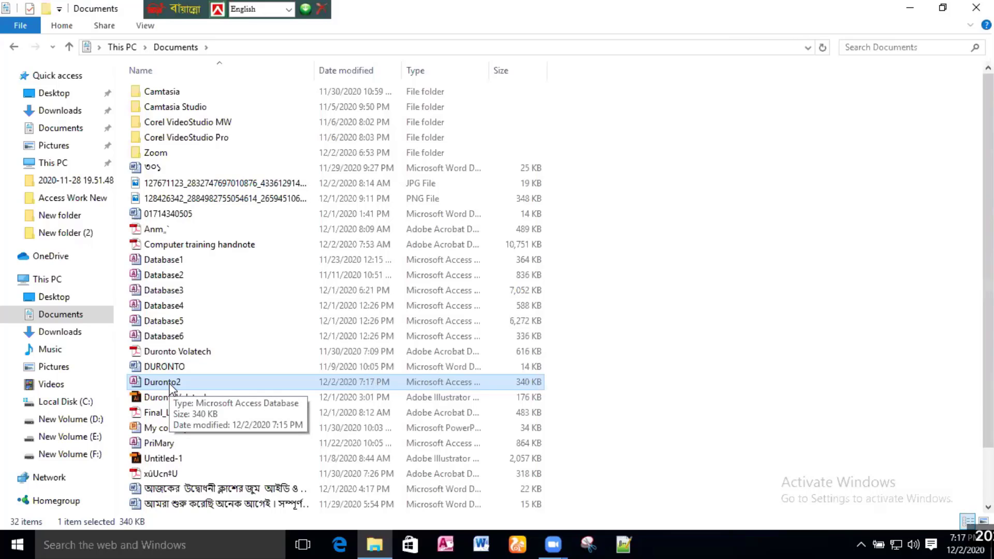
double_click(161, 382)
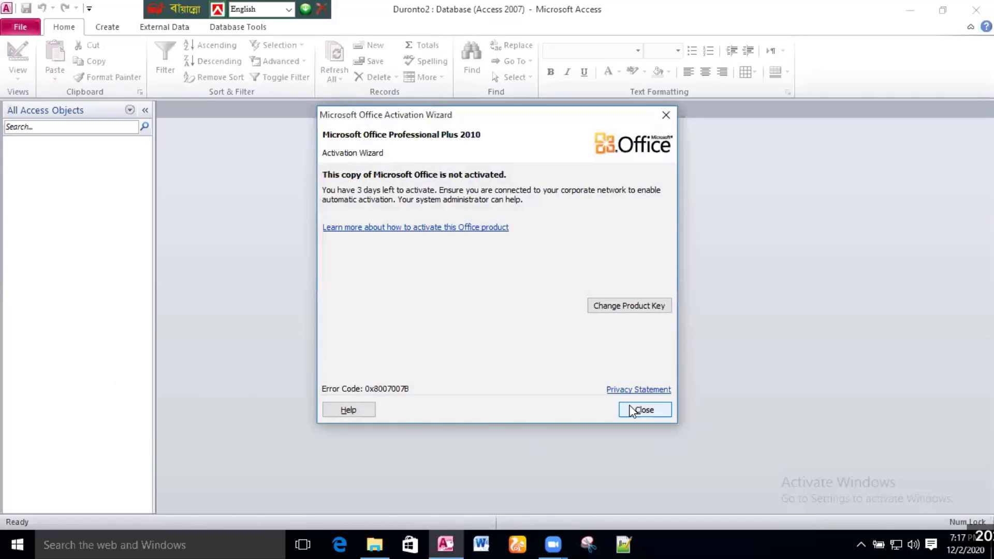
left_click(633, 411)
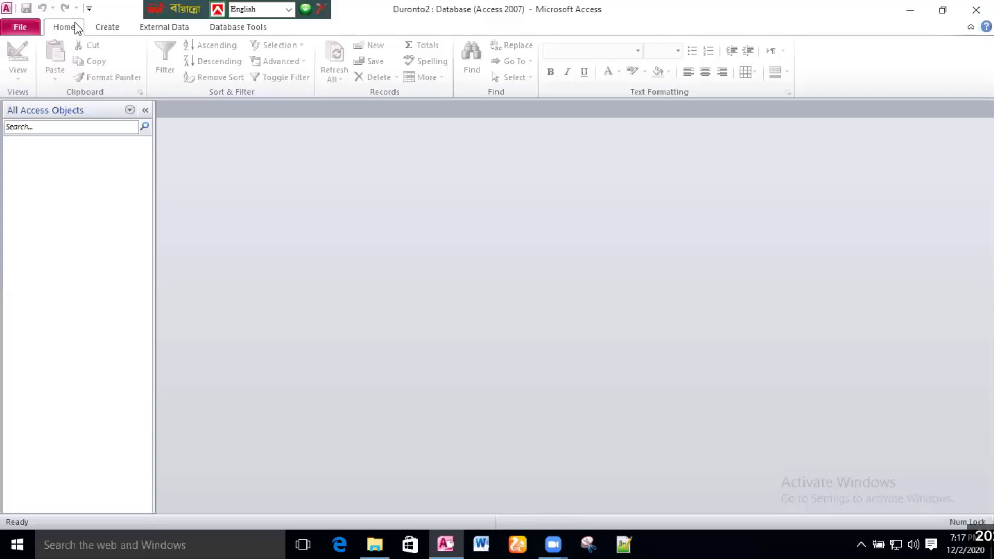
Review the command sets for creating objects, external data and database tools, and return to the Home commands.
left_click(106, 29)
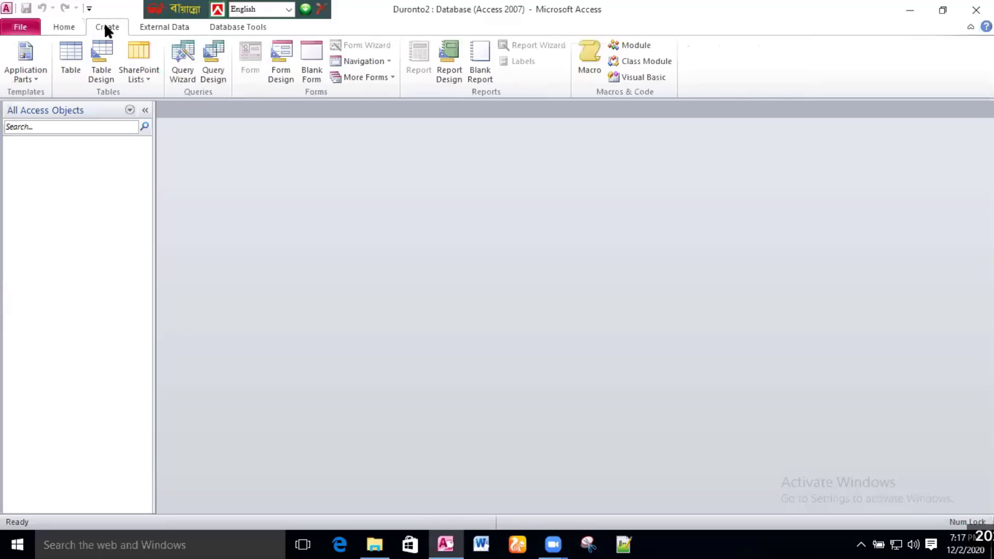
left_click(176, 32)
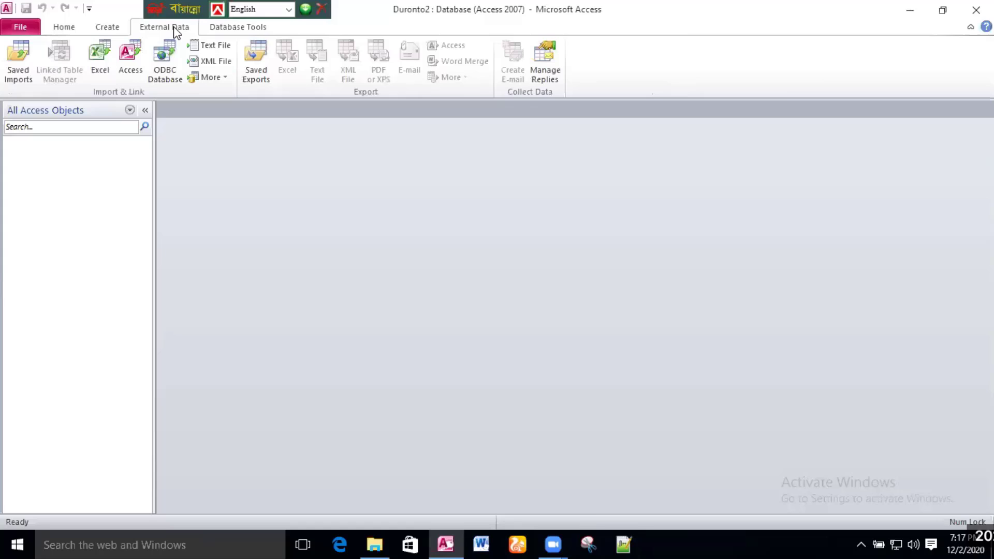
left_click(265, 32)
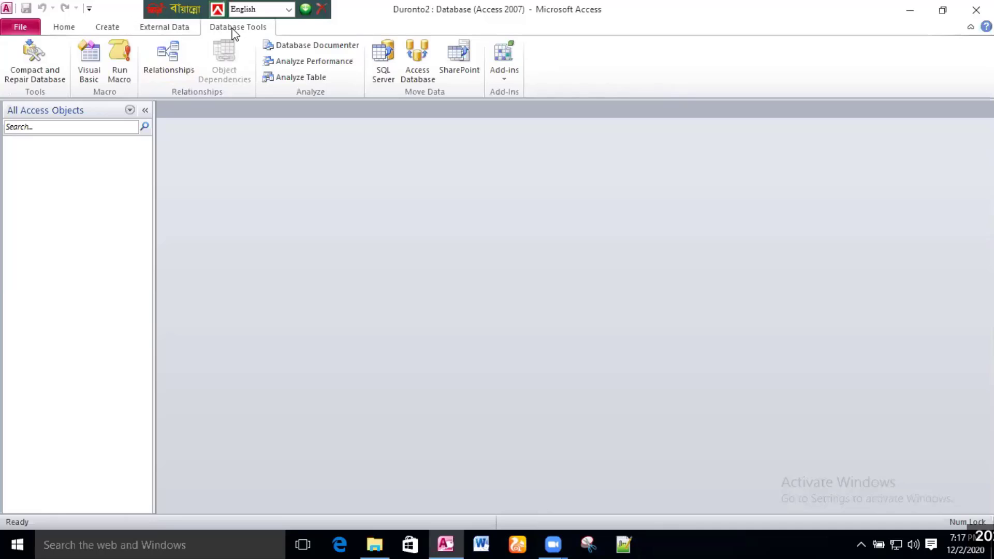
left_click(155, 31)
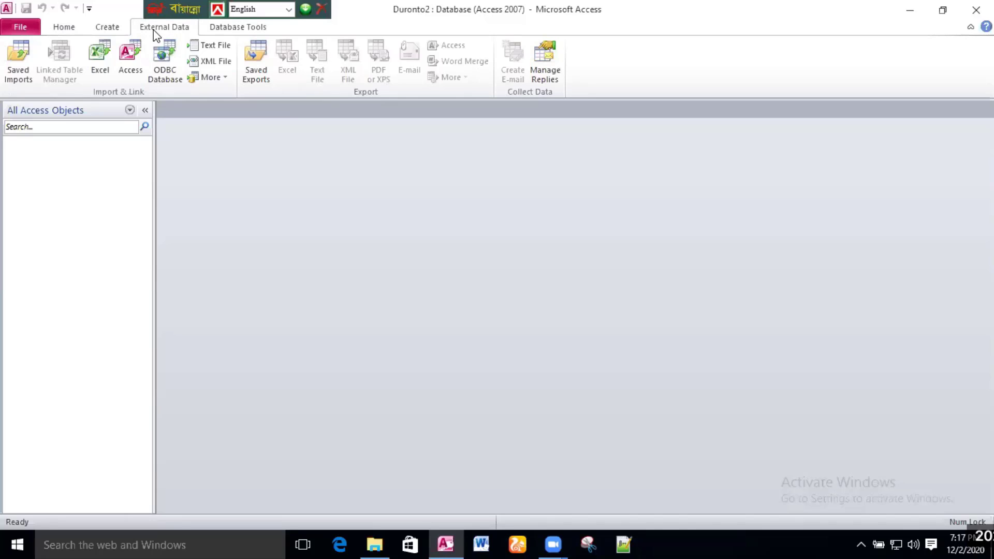
left_click(113, 29)
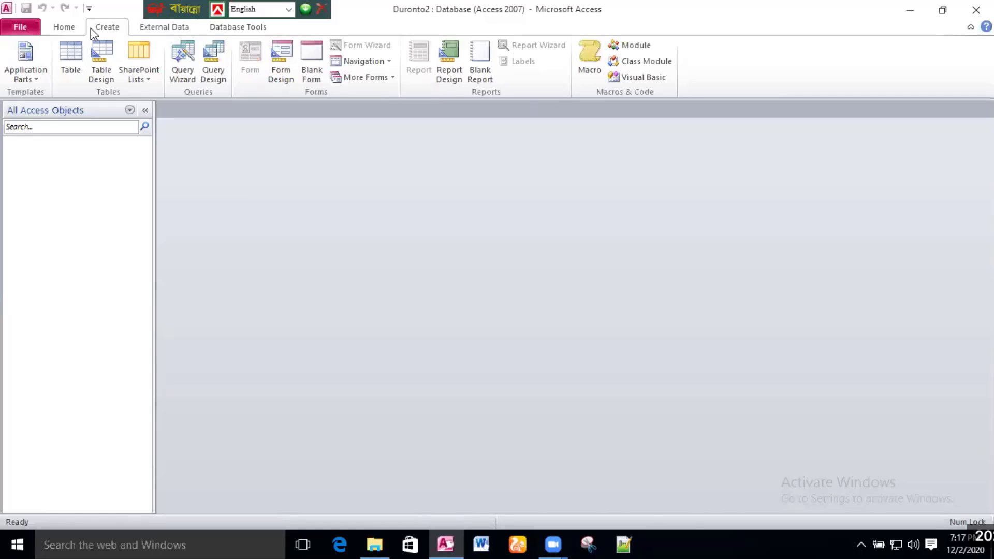
left_click(65, 30)
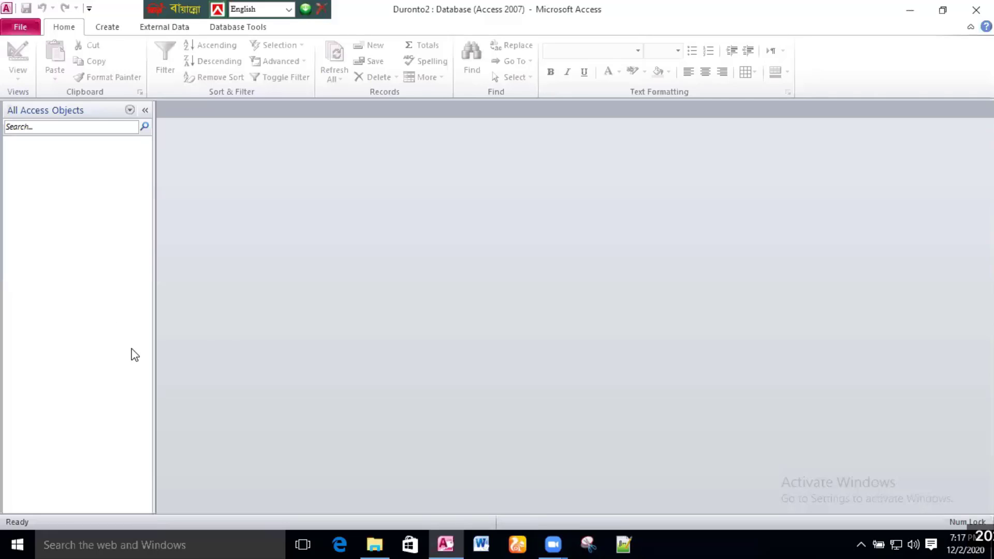
Create a new blank table in the Duronto2 database and return to the object creation commands.
left_click(103, 32)
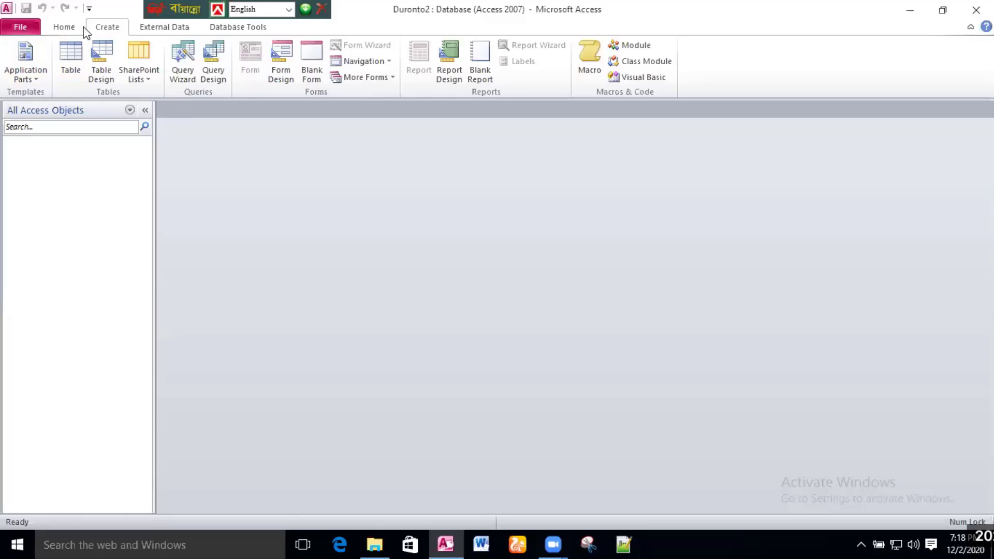
left_click(73, 57)
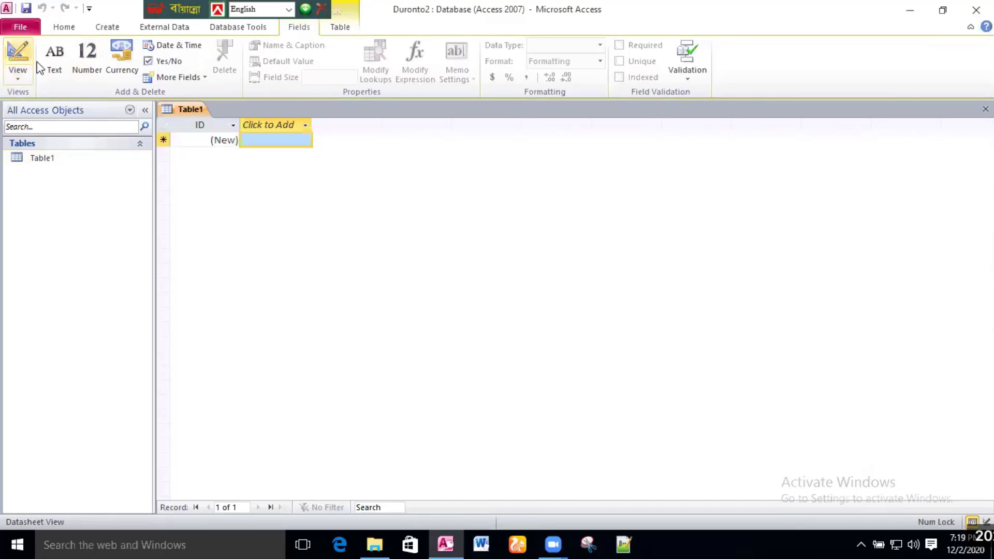
left_click(105, 27)
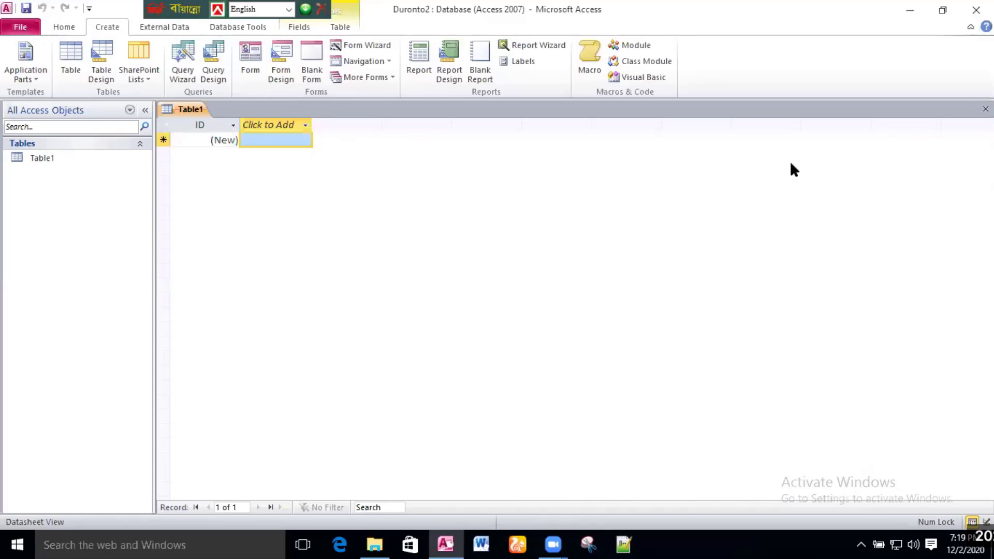
Save the new table as Student_Information and close it.
left_click(27, 9)
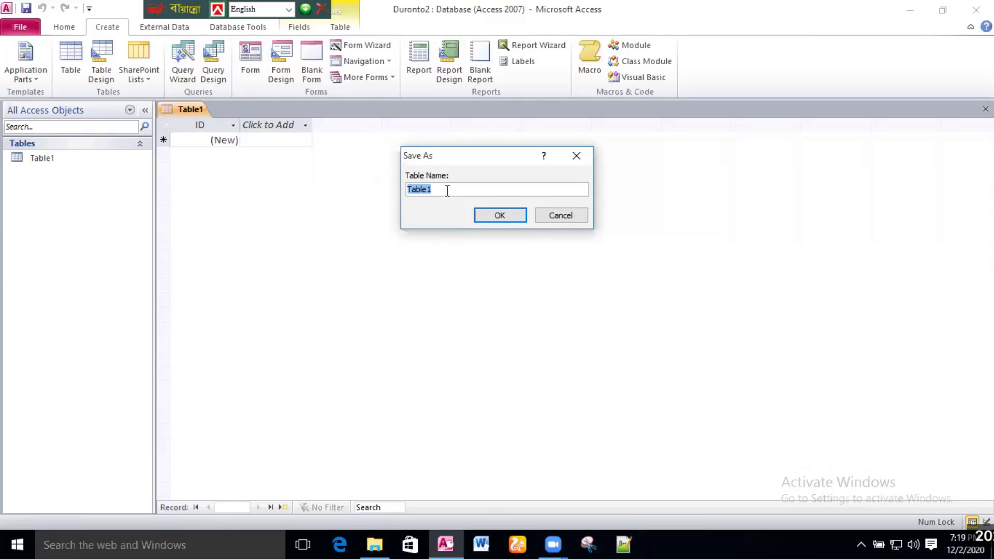
type("Student")
type("_Information")
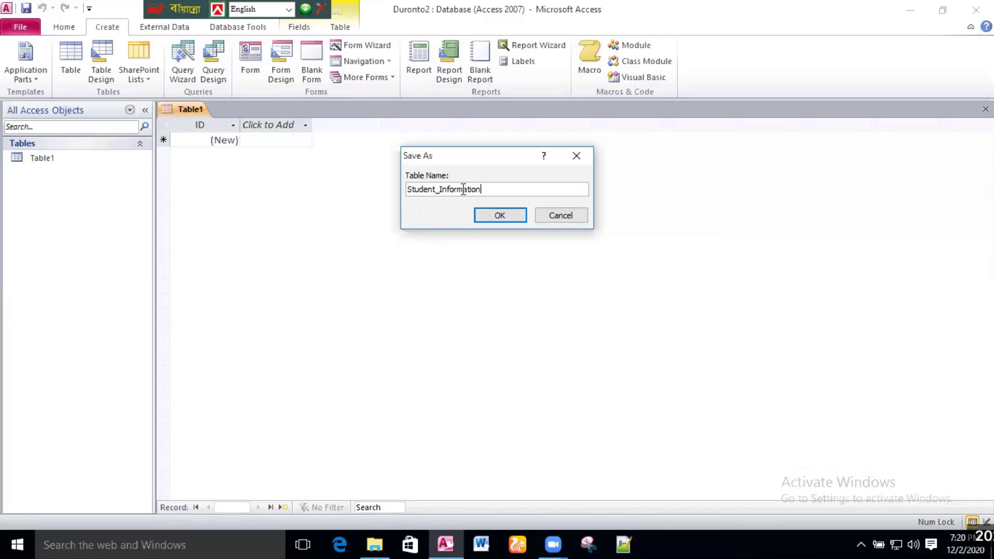
left_click(485, 216)
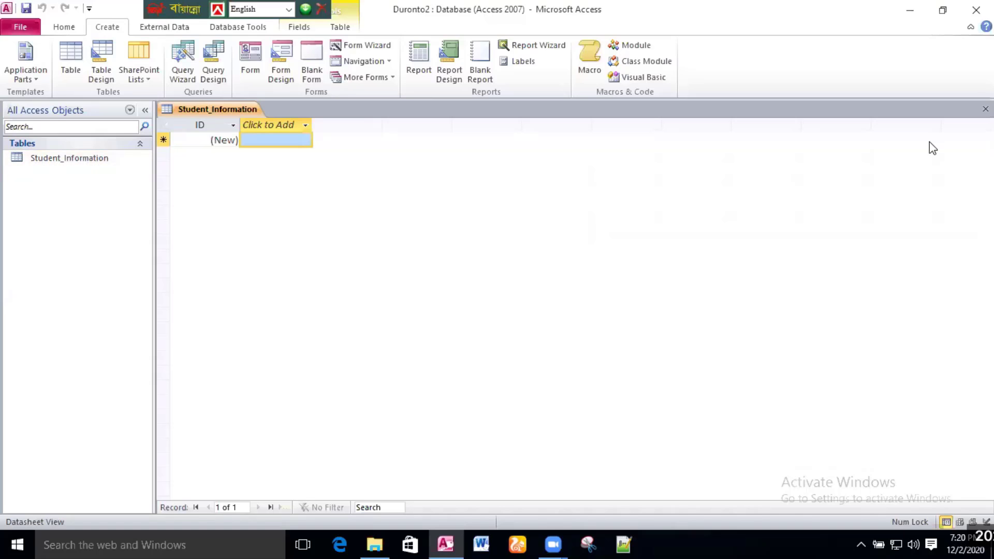
left_click(985, 109)
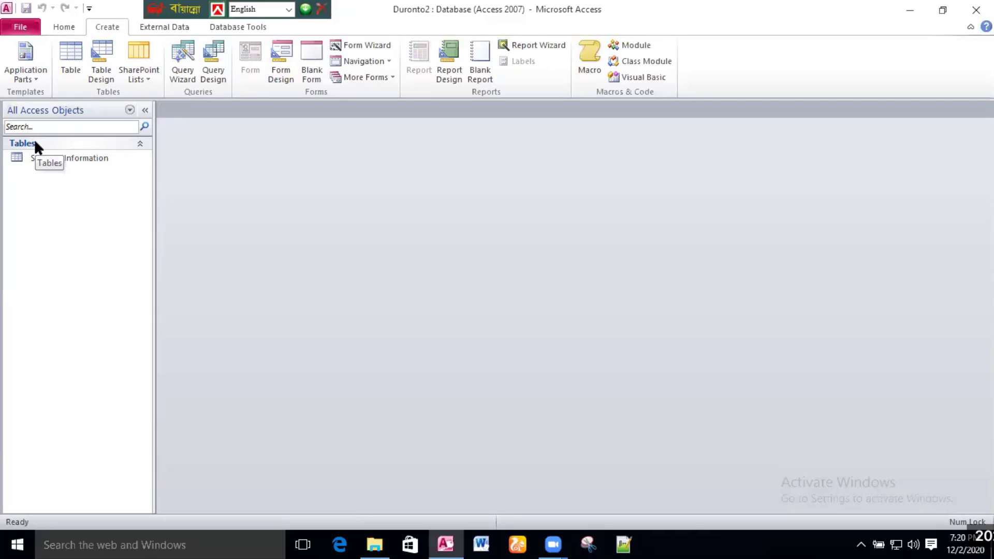
Open the Student_Information table in Design View.
left_click(39, 160)
right_click(39, 160)
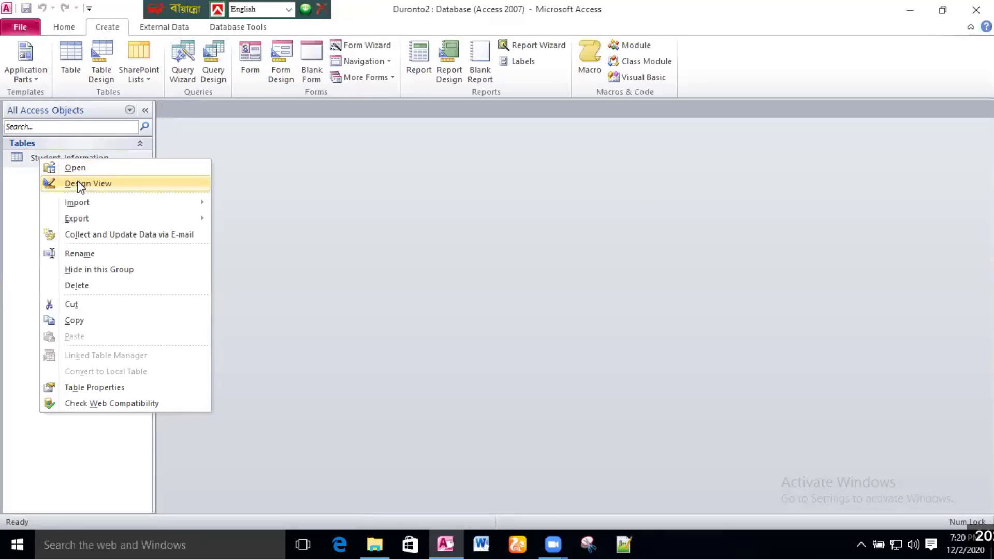
right_click(23, 157)
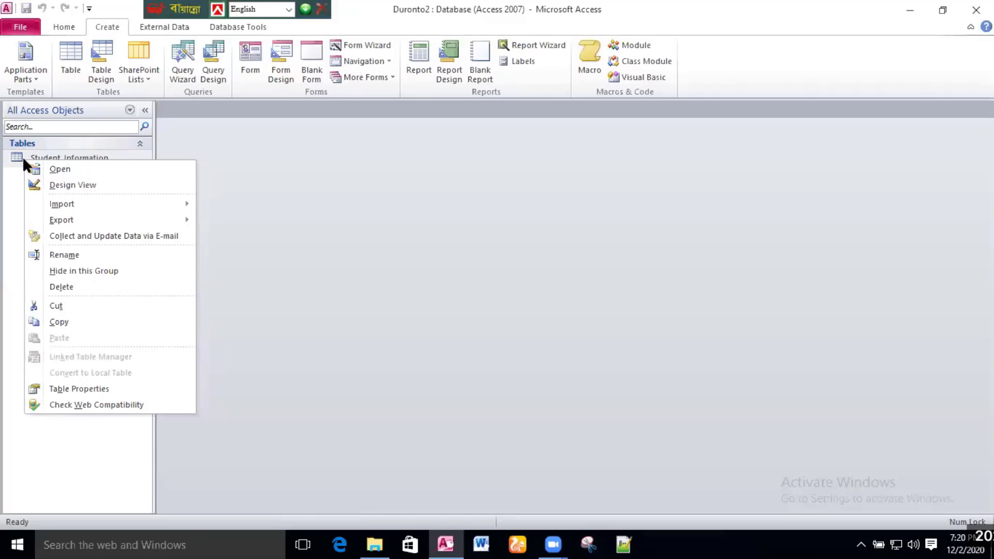
left_click(74, 185)
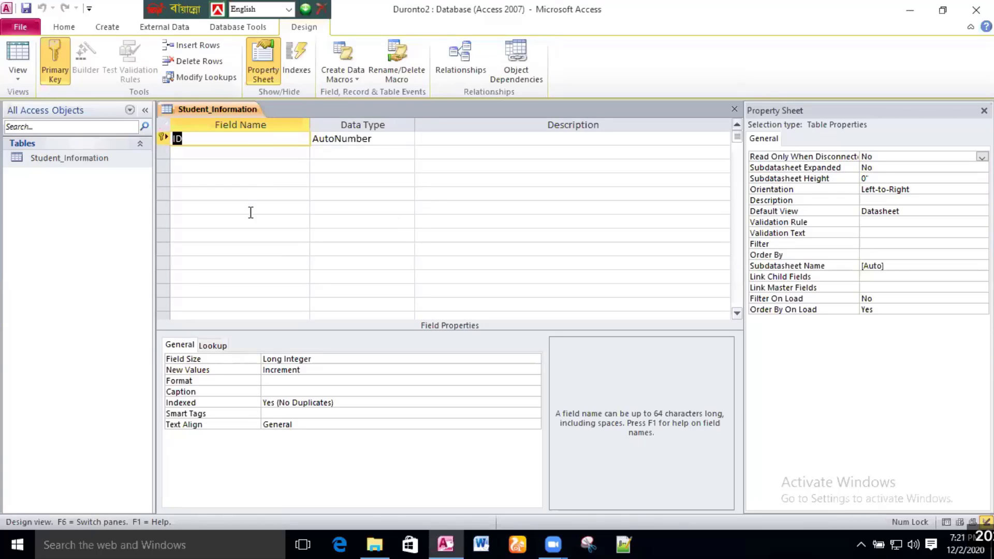
Add a field named Roll below the ID field, with the default Text data type.
left_click(202, 156)
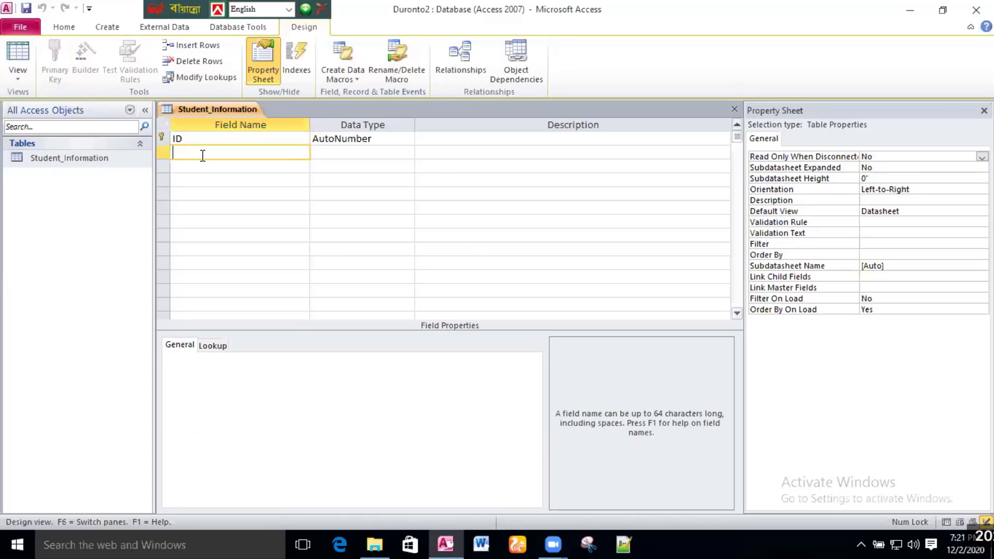
left_click(229, 138)
left_click(209, 139)
left_click(210, 158)
left_click(215, 141)
left_click(214, 151)
type("Roll")
key("Tab")
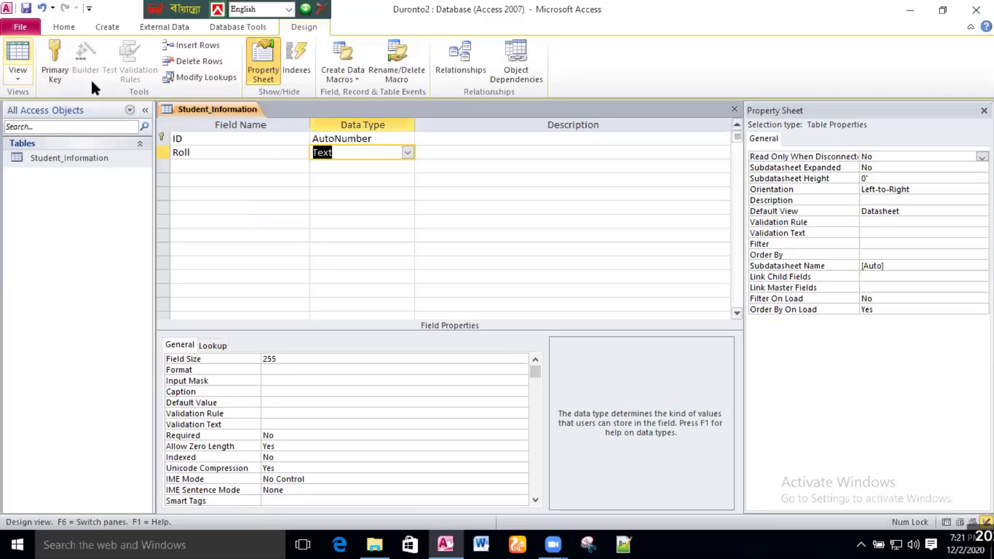
Save the table design, switch to Datasheet View and check the Roll column.
left_click(24, 39)
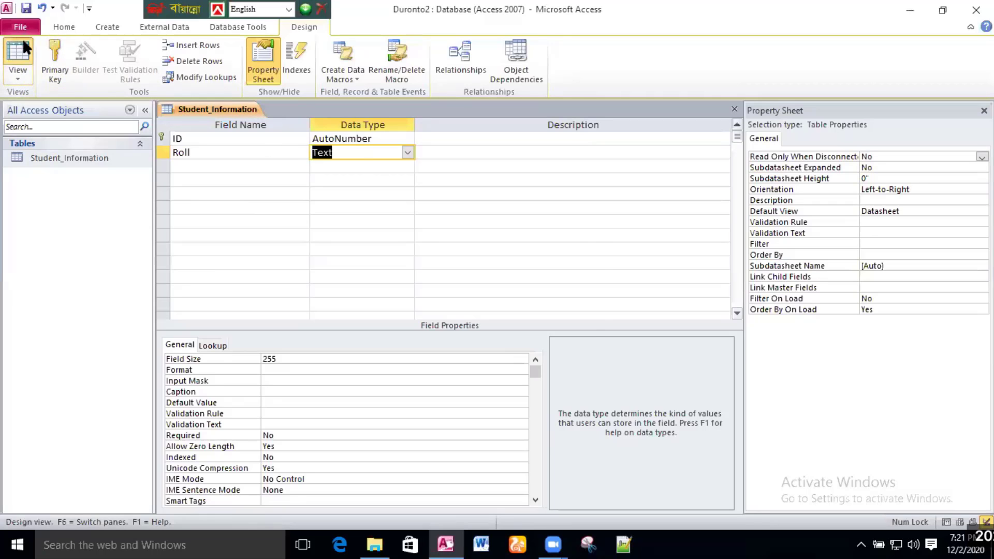
left_click(469, 312)
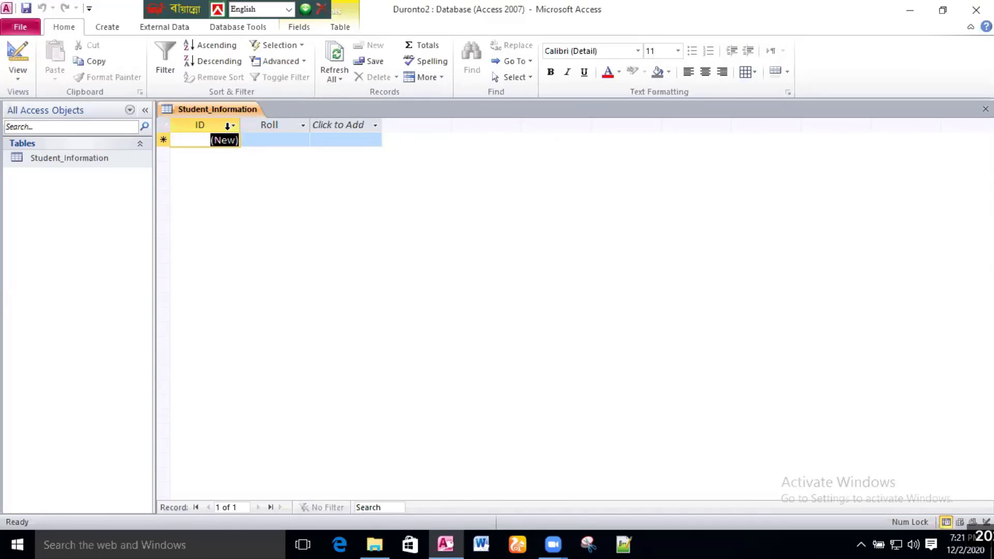
left_click(270, 125)
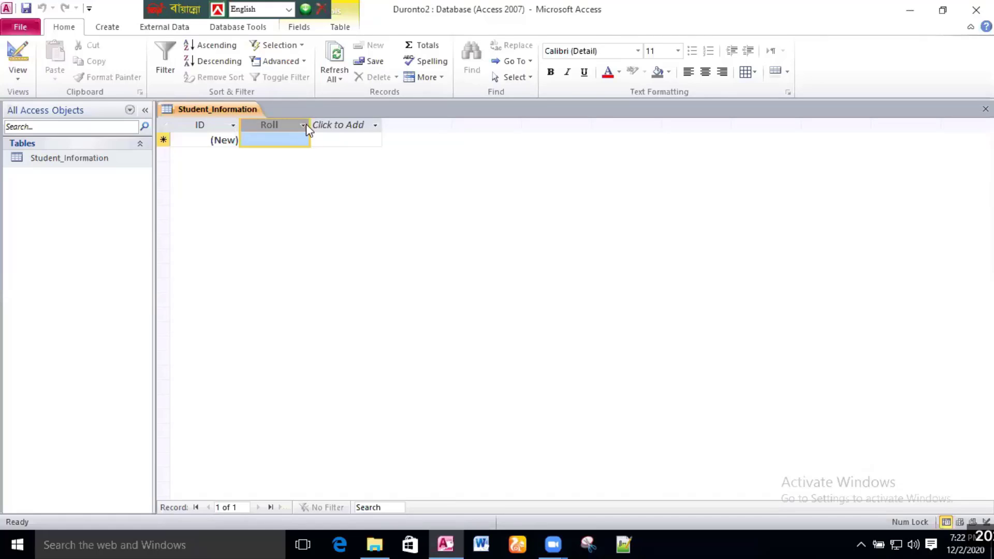
left_click(274, 138)
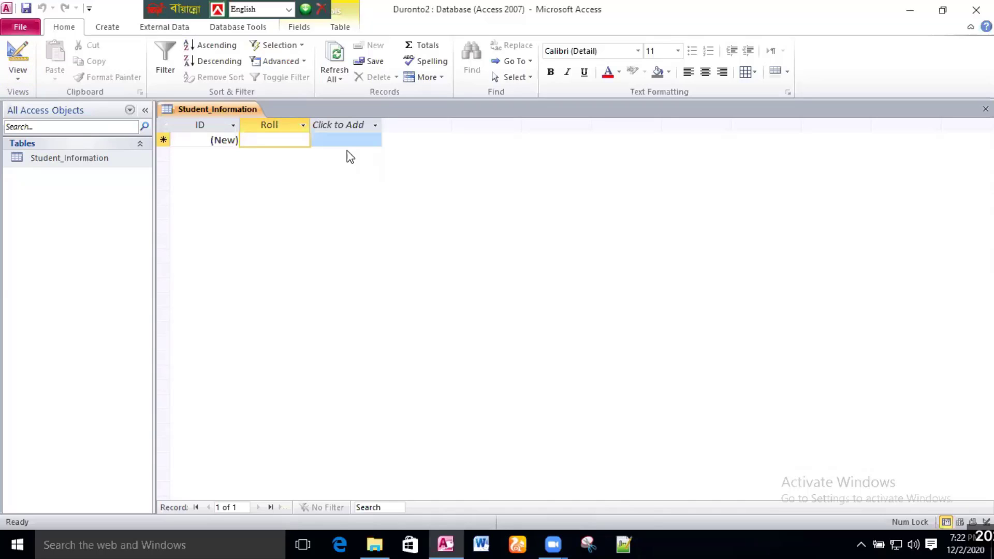
Return Student_Information to Design View and examine the ID and Roll fields with their data types.
left_click(19, 77)
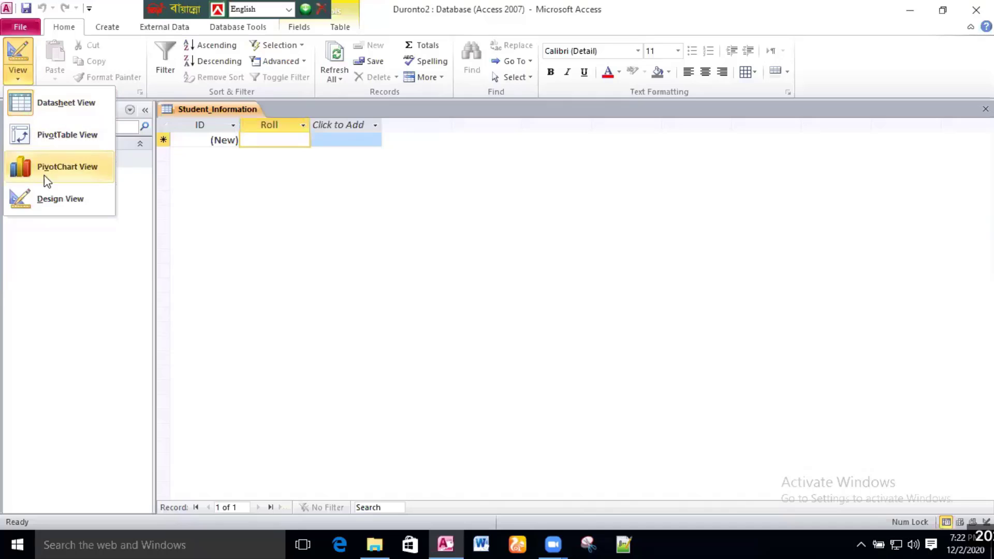
left_click(51, 201)
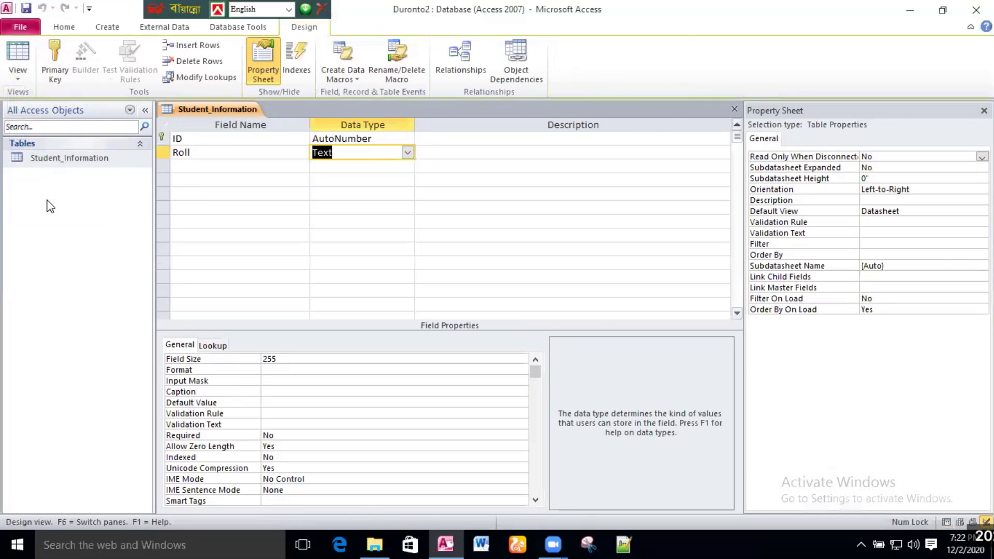
left_click(223, 180)
left_click(225, 138)
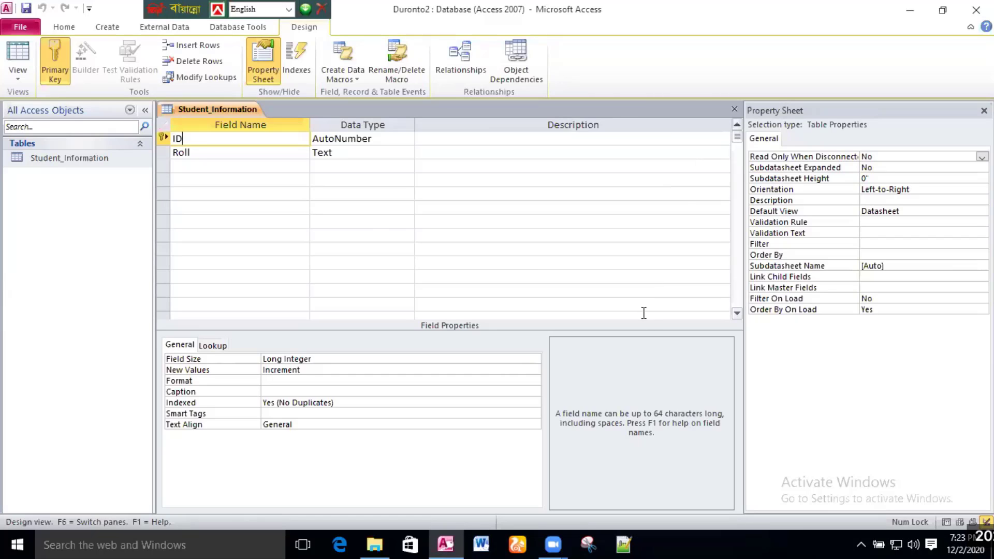
left_click(261, 154)
left_click(345, 153)
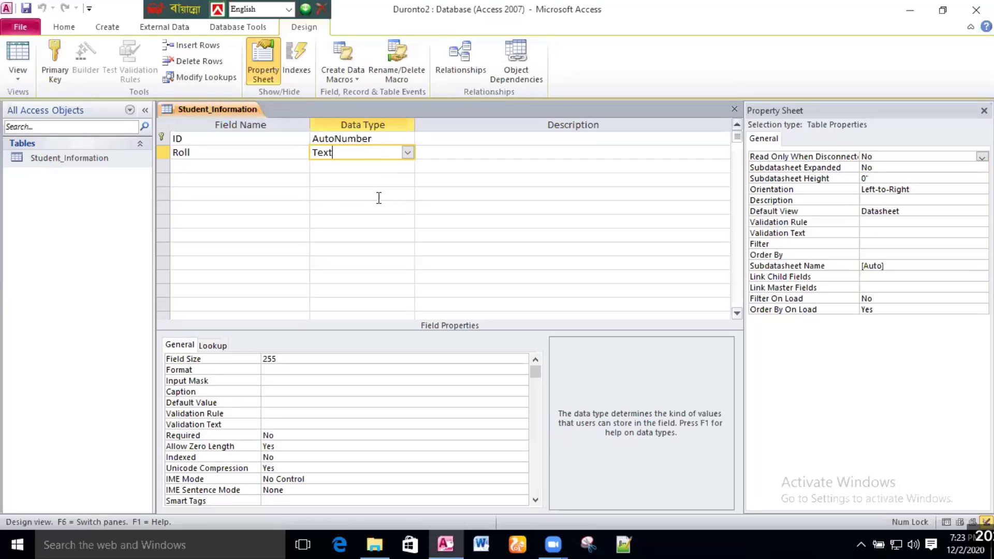
Set the Roll field's data type to Number and save the table while switching to Datasheet View.
left_click(408, 153)
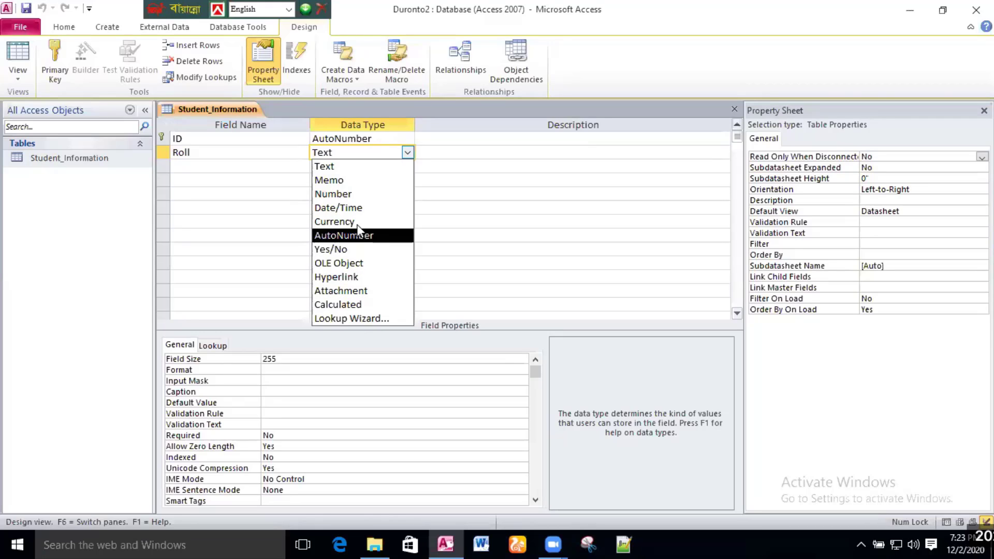
left_click(215, 153)
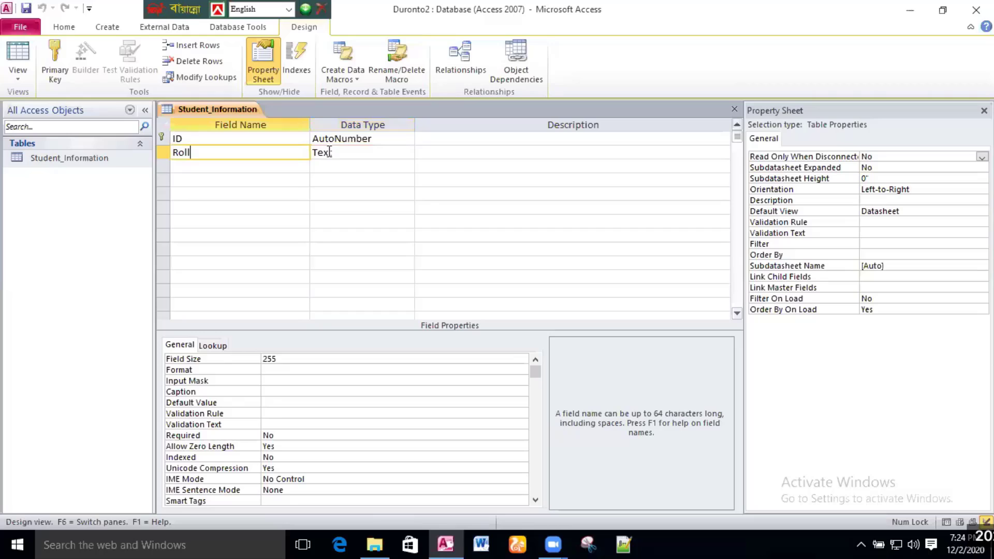
left_click(364, 153)
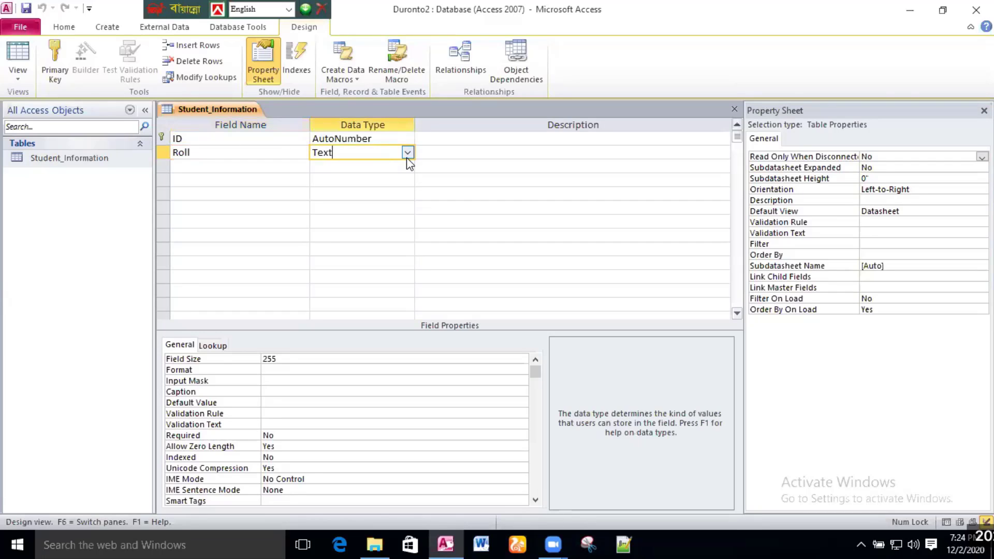
left_click(406, 157)
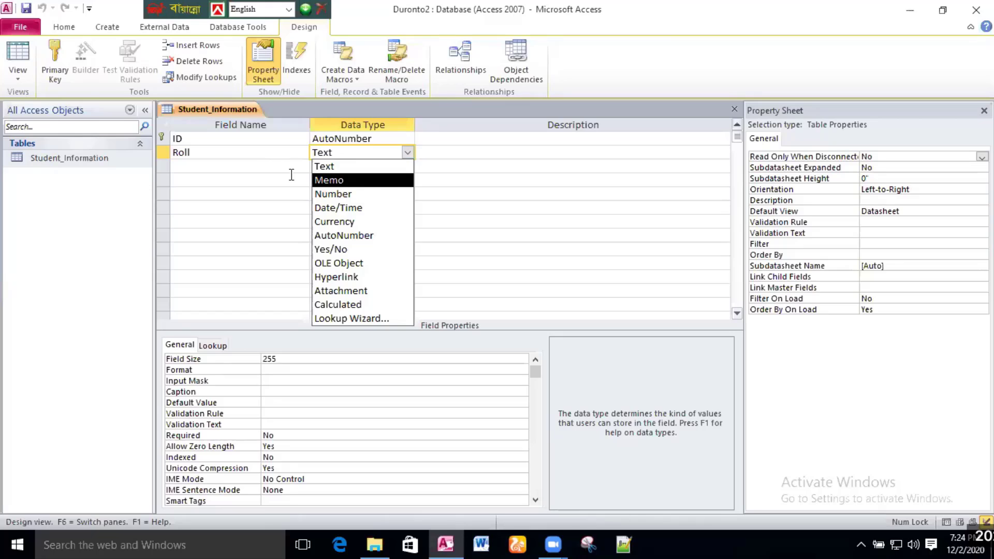
left_click(336, 194)
left_click(21, 57)
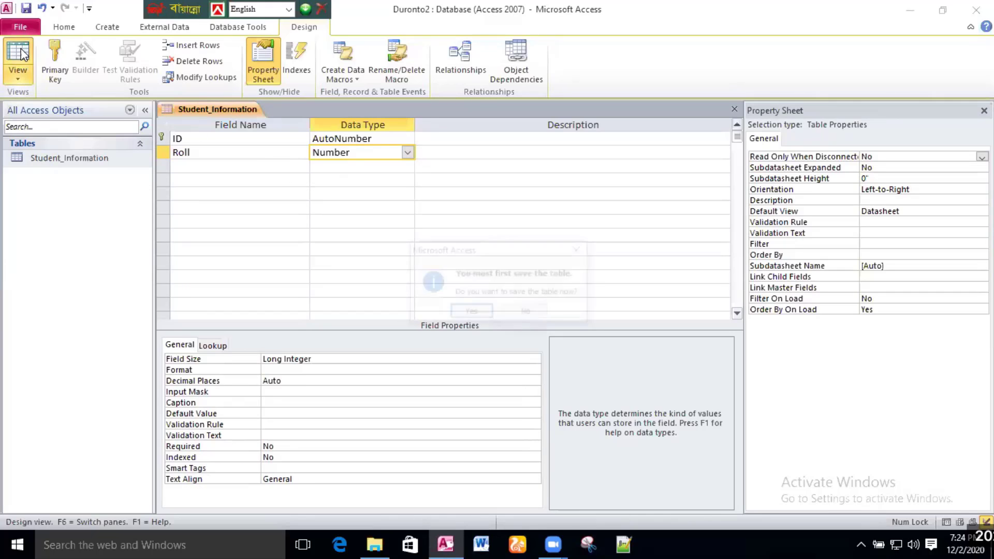
left_click(471, 311)
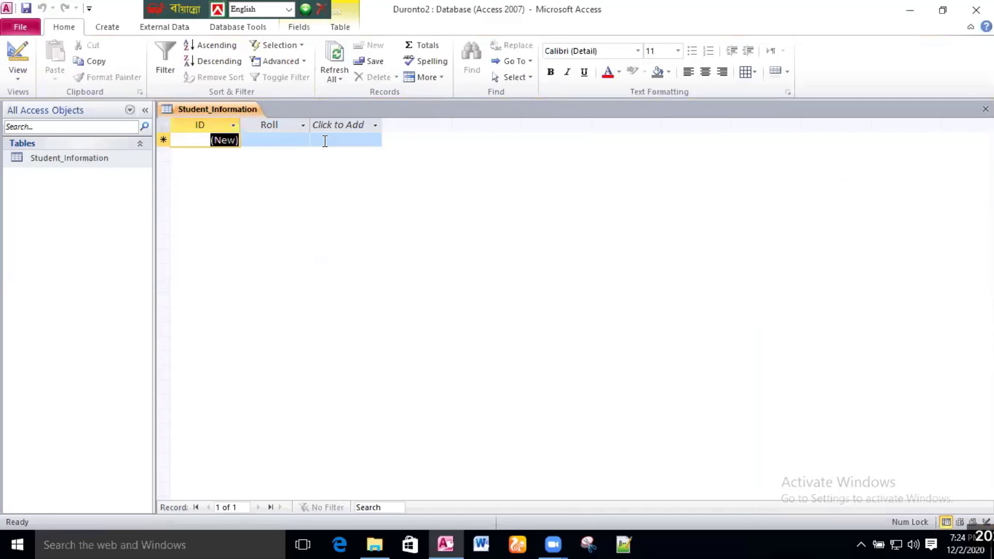
Try to enter the text "hijbguie" in the first record's Roll field, and clear the entry.
left_click(295, 142)
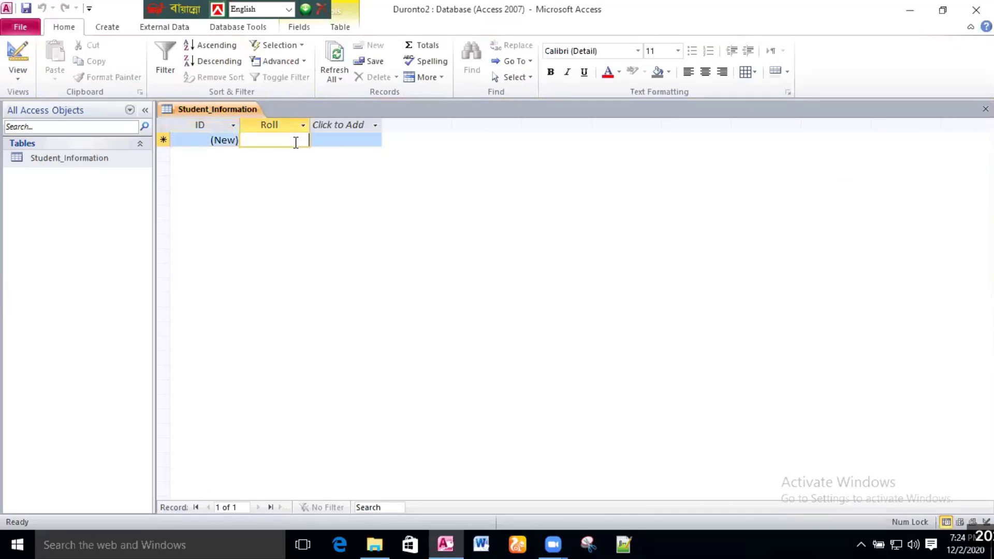
type("hijbgjie")
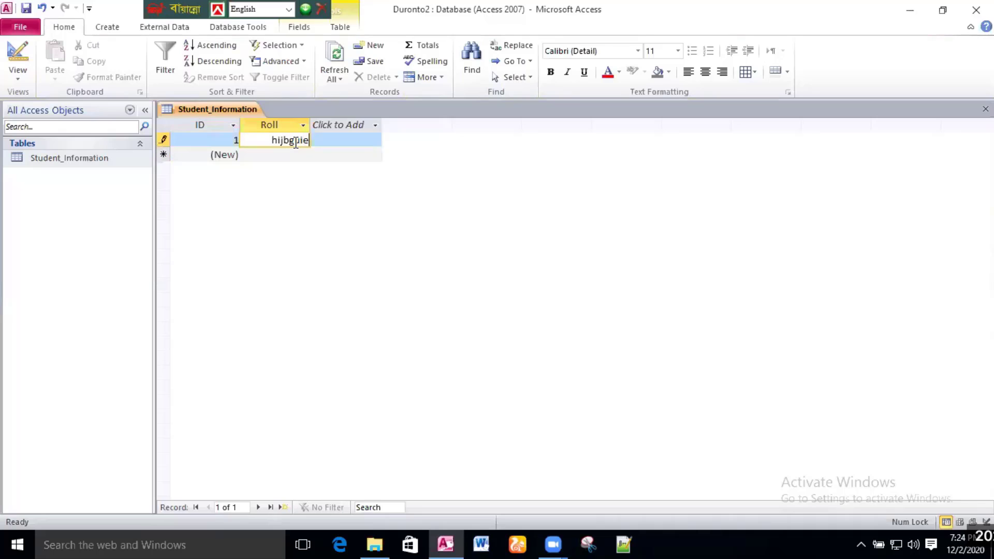
key("Return")
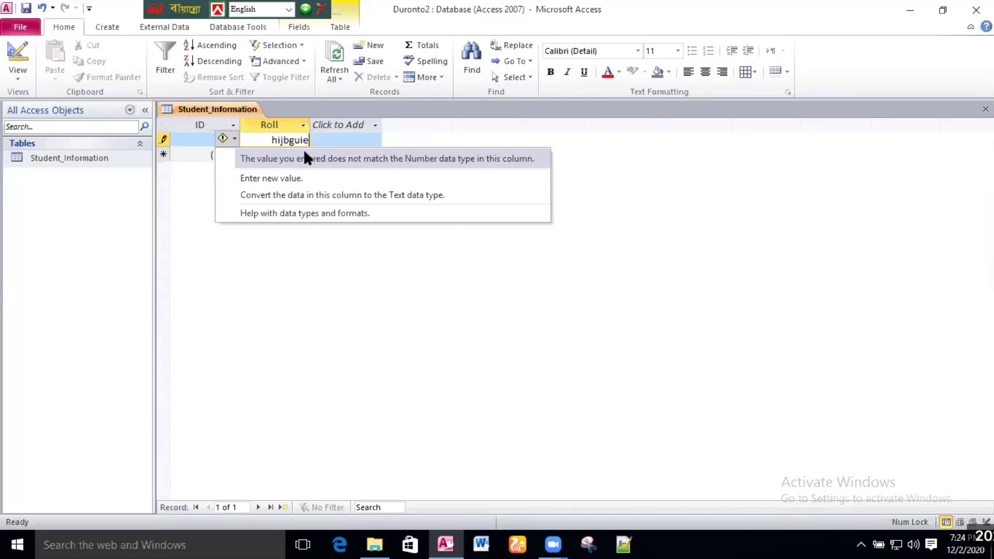
left_click(275, 139)
left_click_drag(270, 140, 335, 148)
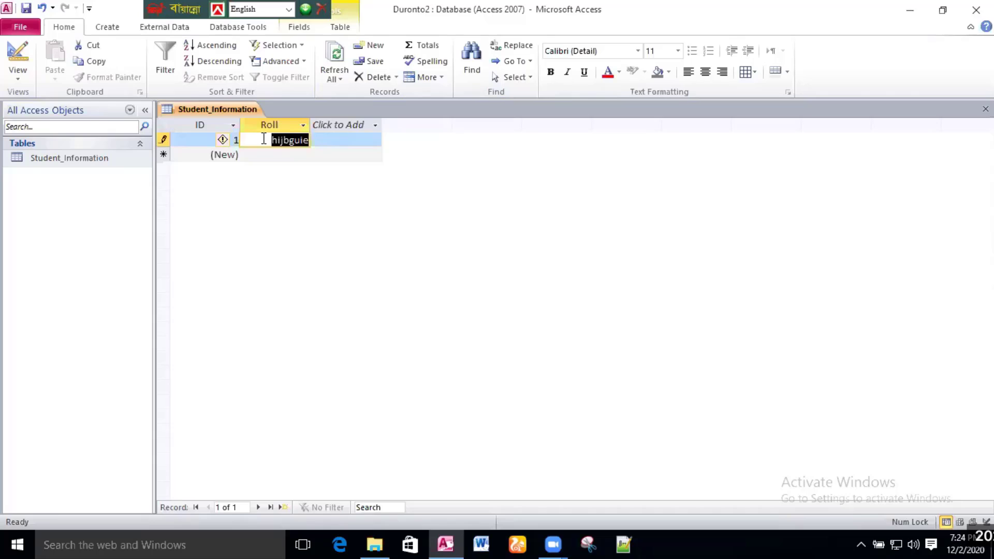
key("BackSpace")
left_click(327, 138)
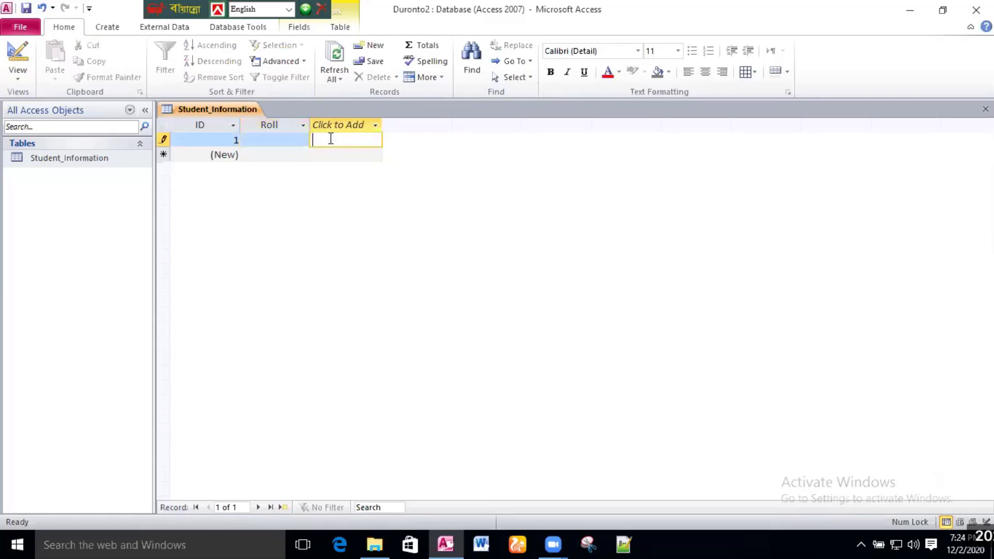
Try to enter the text "ft" in the first record's Roll field, then clear it.
left_click(303, 140)
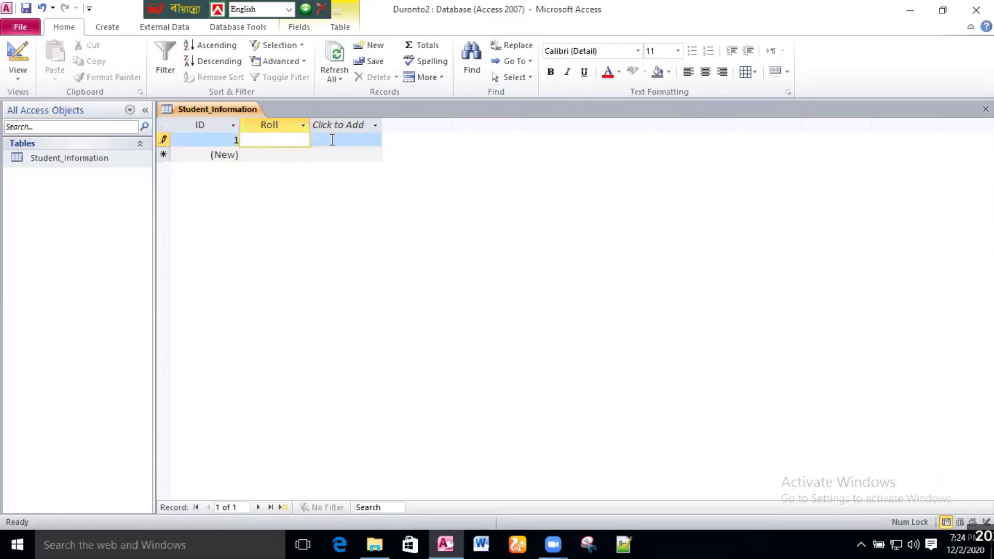
type("ft")
left_click(332, 140)
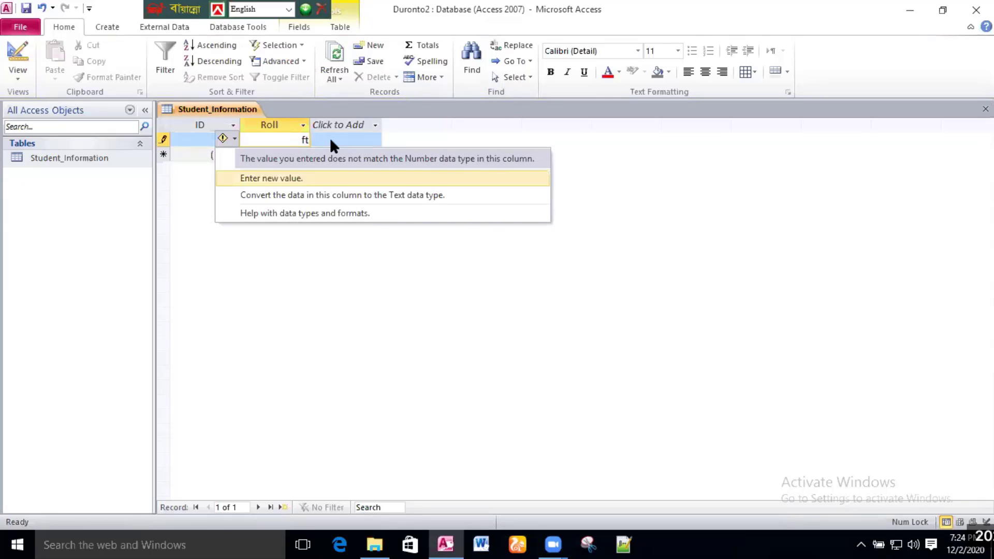
key("Down")
key("Down")
key("Escape")
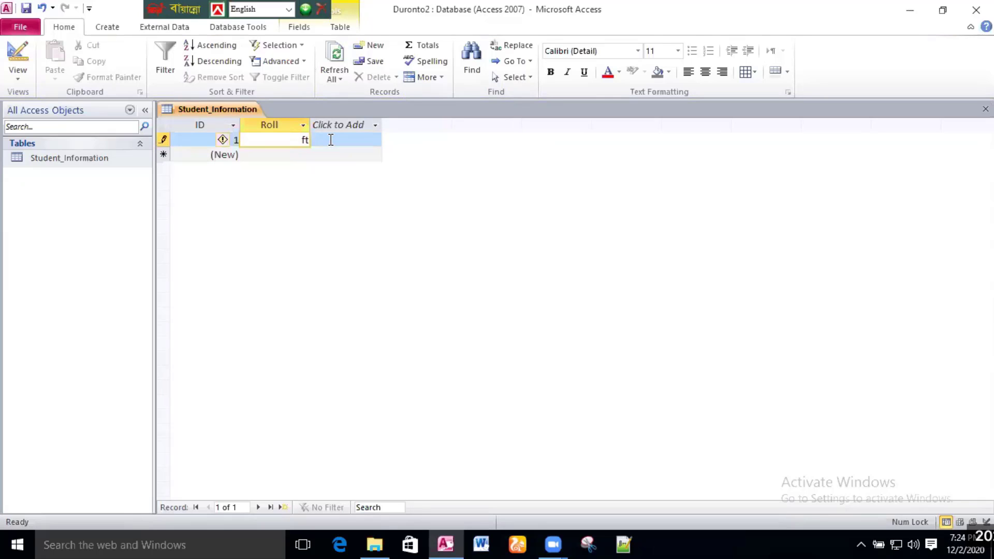
double_click(301, 140)
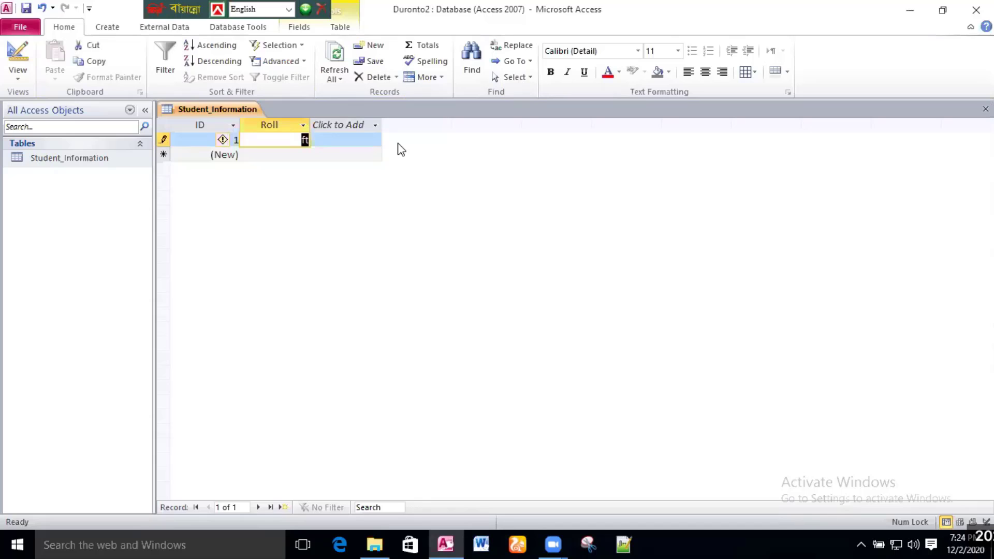
key("BackSpace")
Set the Roll field's data type to Text in Design View and save the table while switching to Datasheet View.
left_click(9, 58)
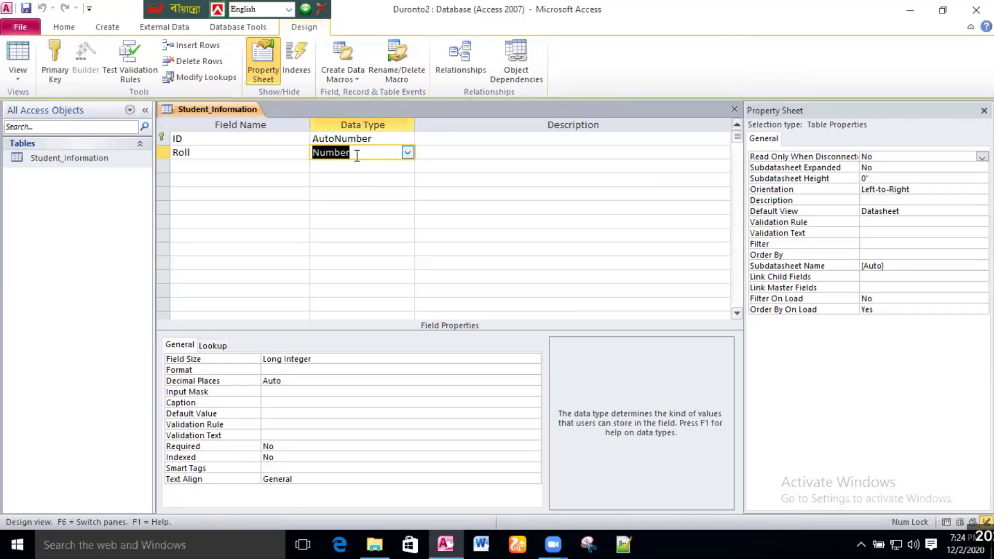
left_click(407, 152)
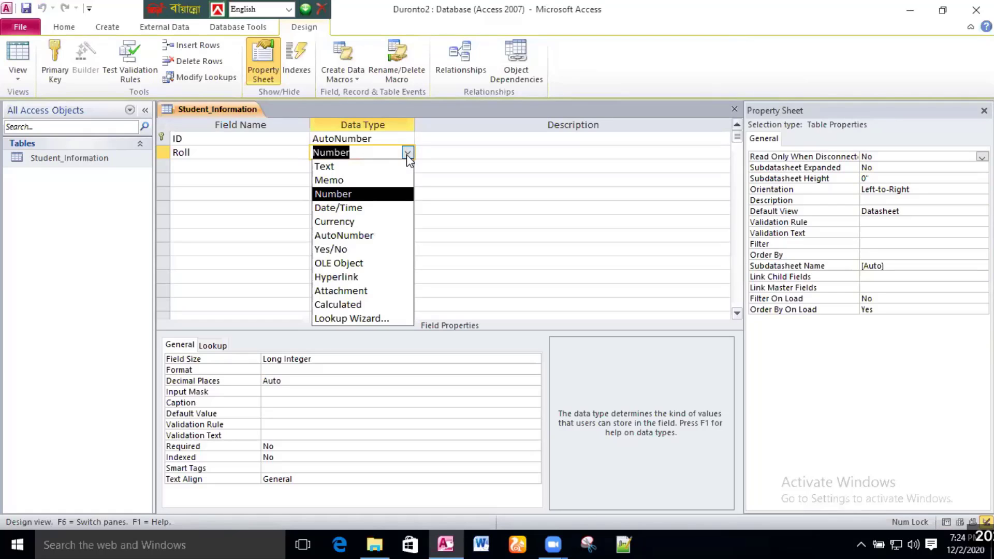
left_click(336, 164)
left_click(9, 60)
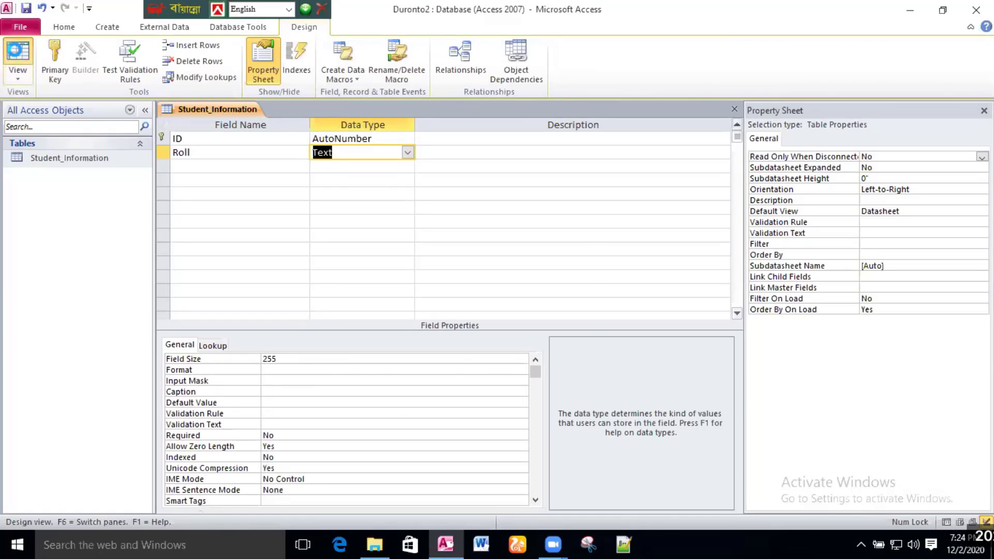
left_click(471, 313)
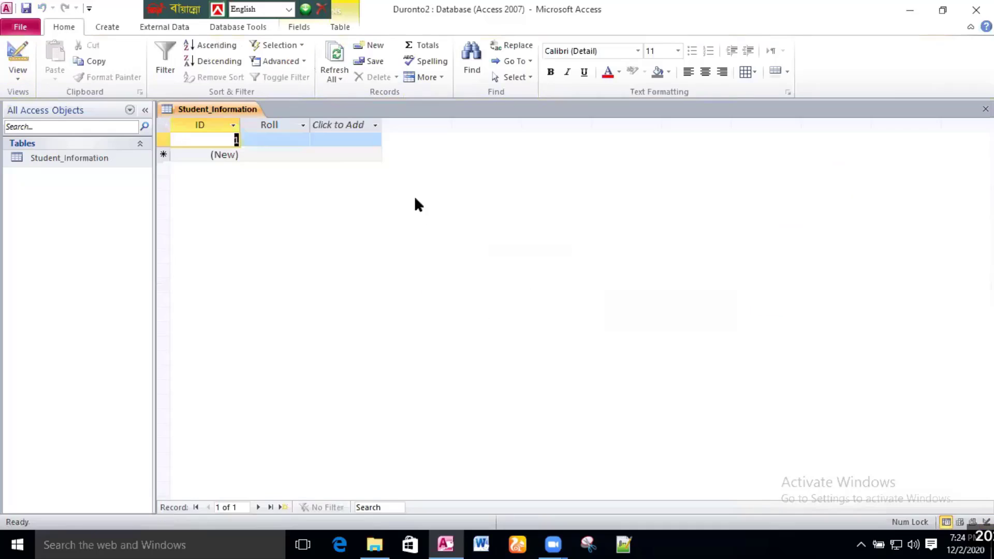
Test the first record's Roll field by entering 1 and changing it to 1q, then clear the entry.
left_click(298, 141)
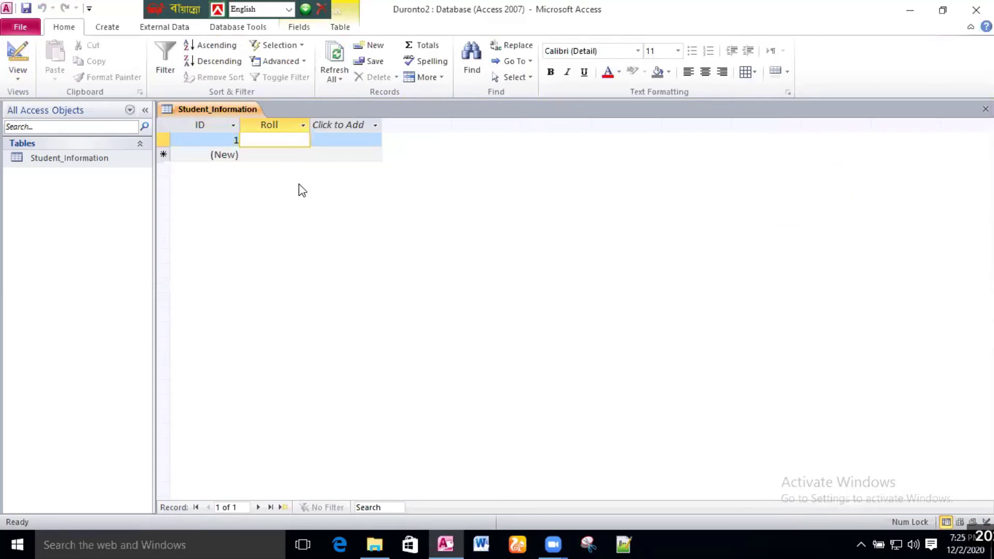
type("1")
left_click(294, 155)
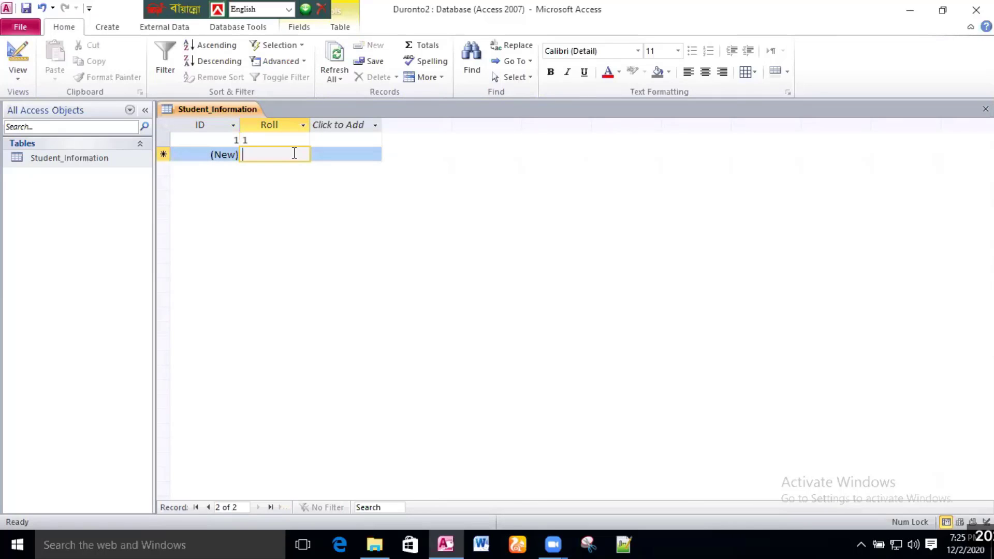
left_click(257, 139)
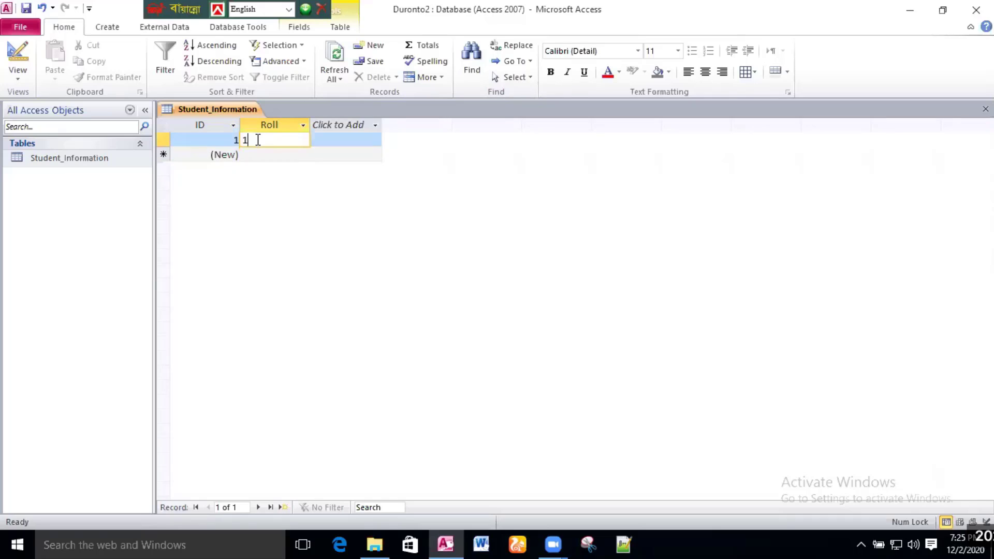
key("BackSpace")
type("1q")
left_click(291, 160)
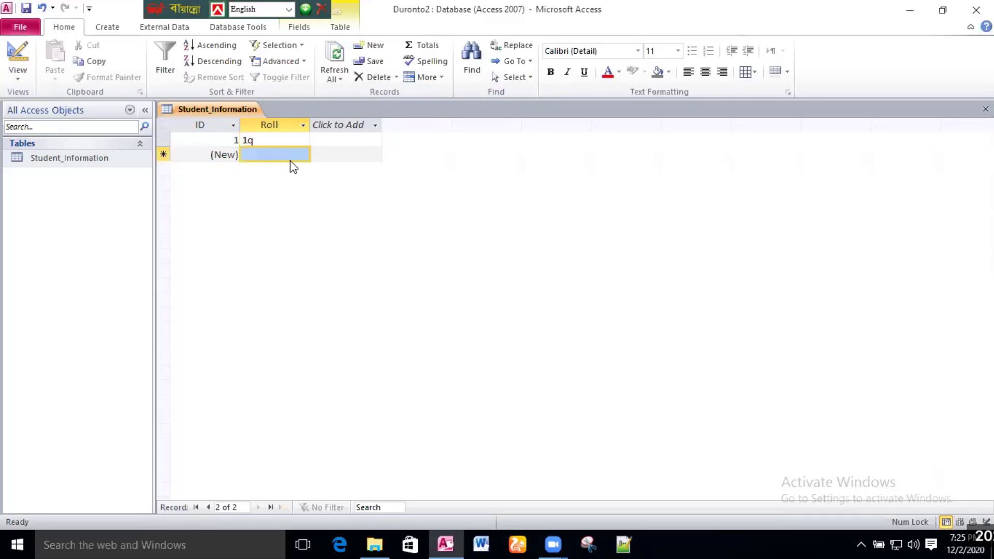
left_click(330, 154)
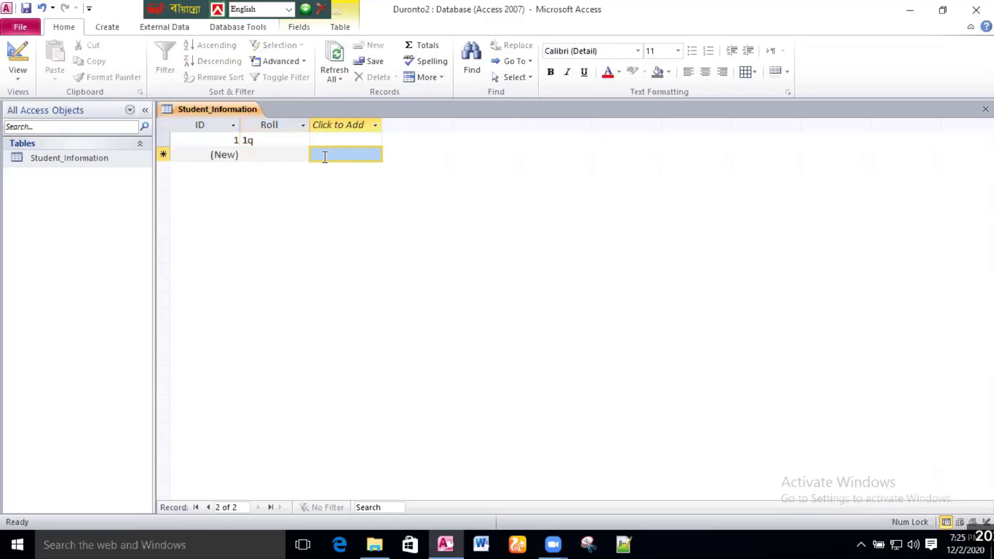
left_click(297, 138)
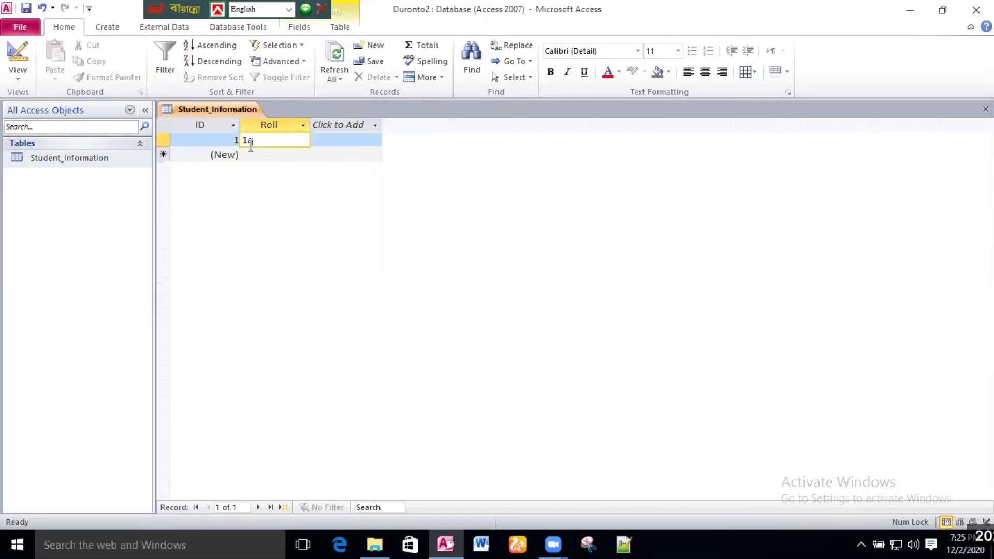
left_click(277, 155)
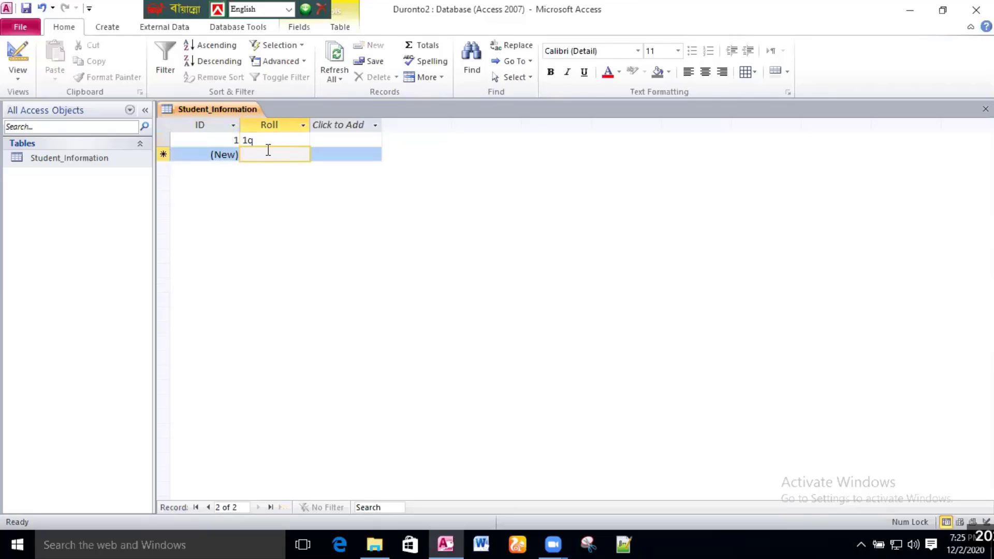
left_click(267, 140)
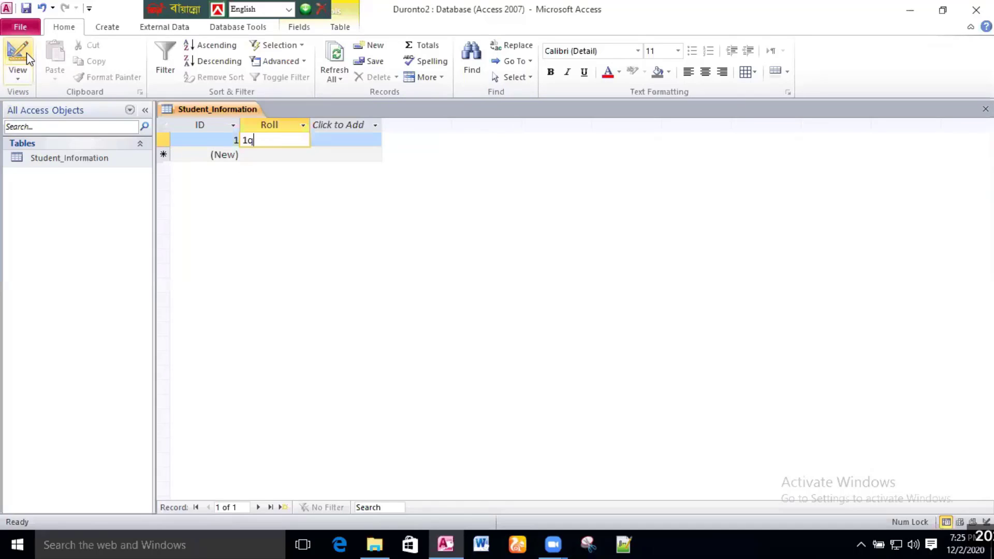
double_click(264, 143)
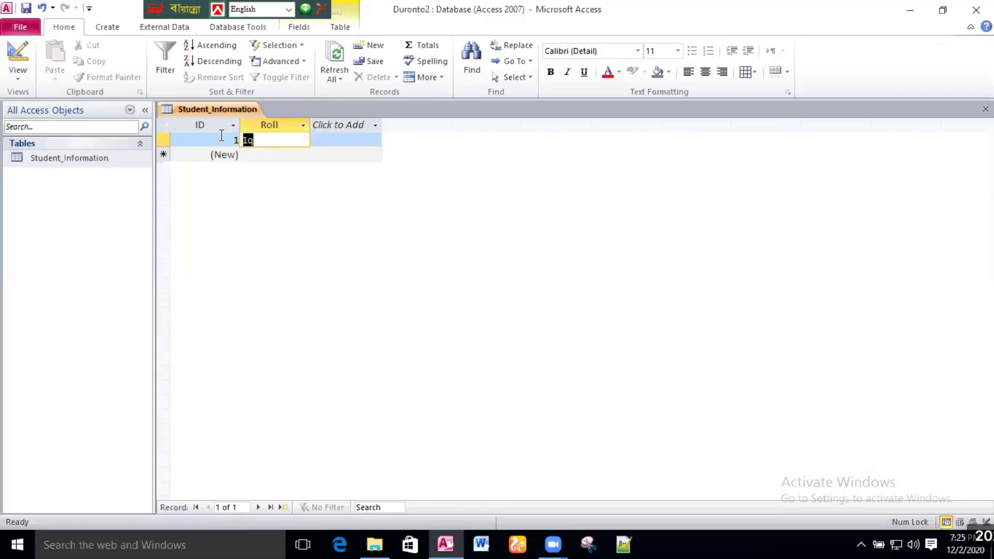
key("BackSpace")
Return Student_Information to Design View and set the Roll field's data type to Number.
left_click(26, 45)
left_click(407, 154)
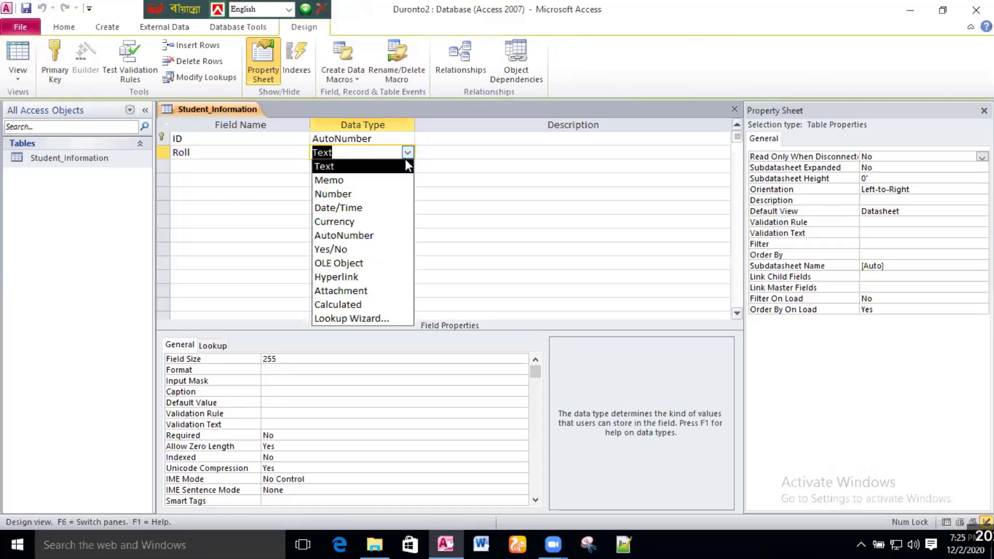
left_click(396, 193)
Add a field called Name below Roll, accept the reserved word, and set its data type to Number.
left_click(249, 167)
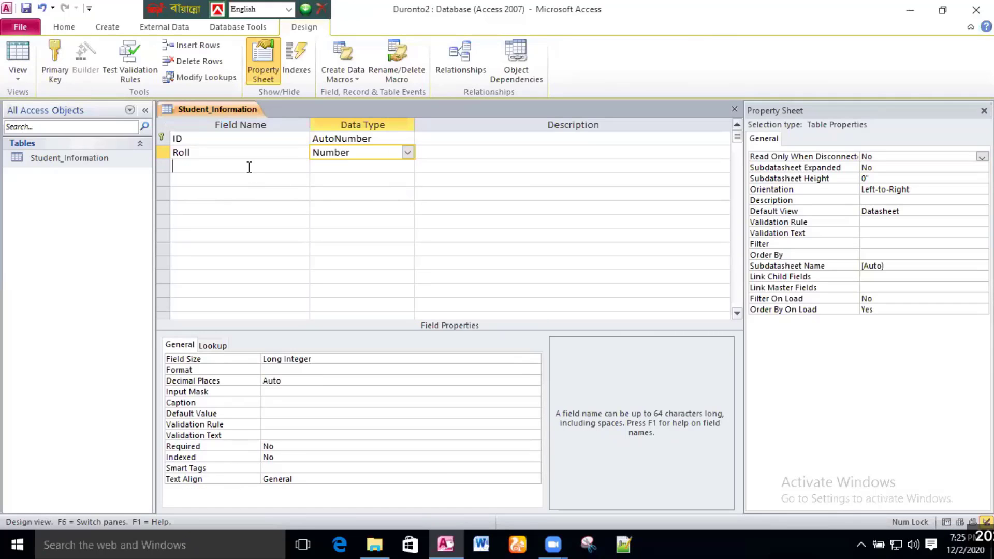
type("Name")
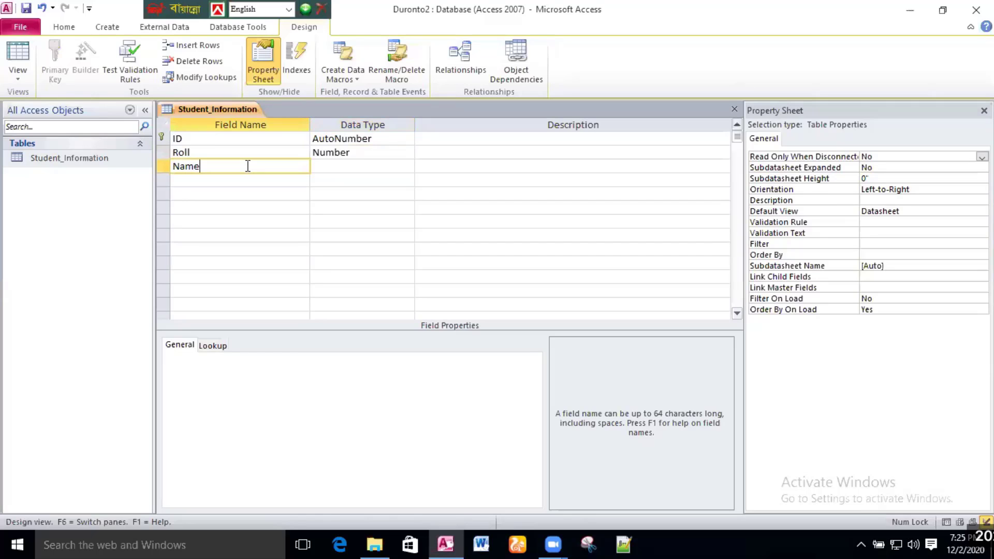
left_click(336, 168)
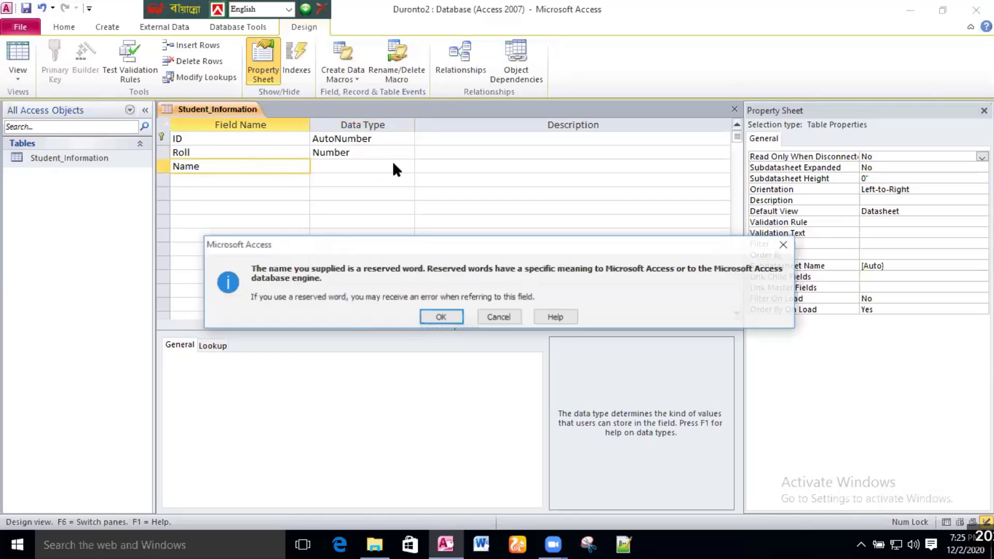
left_click(441, 317)
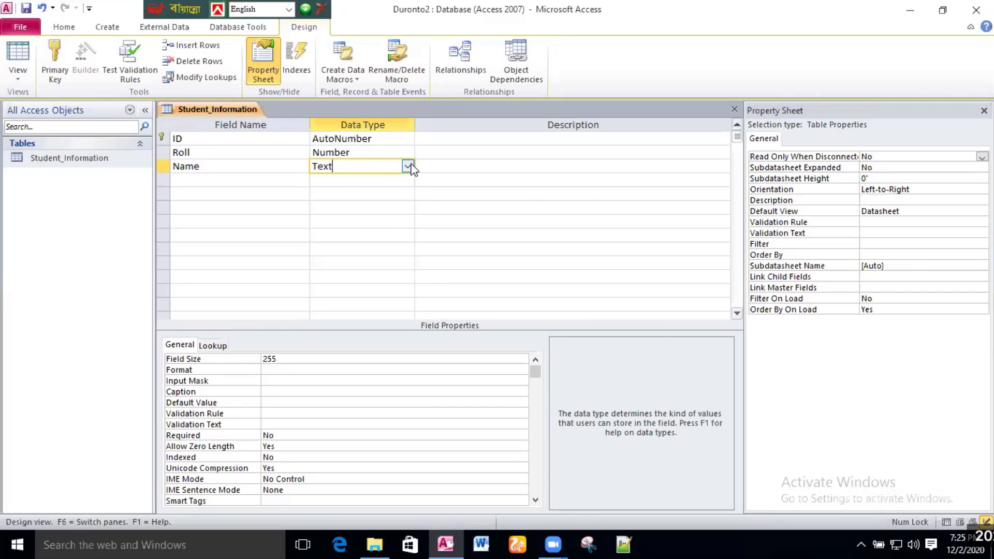
left_click(408, 166)
left_click(388, 207)
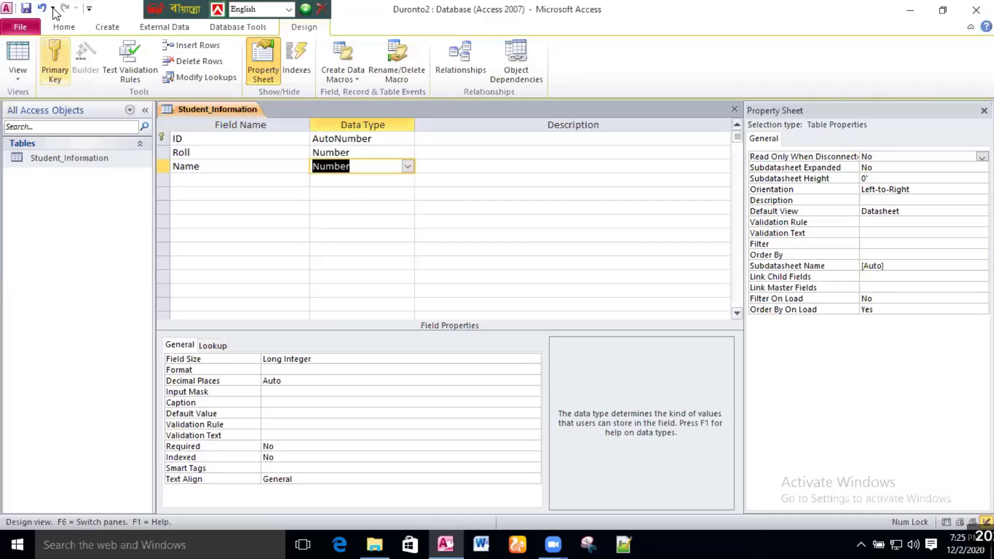
Save the table design, accepting the possible data loss, and switch to Datasheet View.
left_click(21, 9)
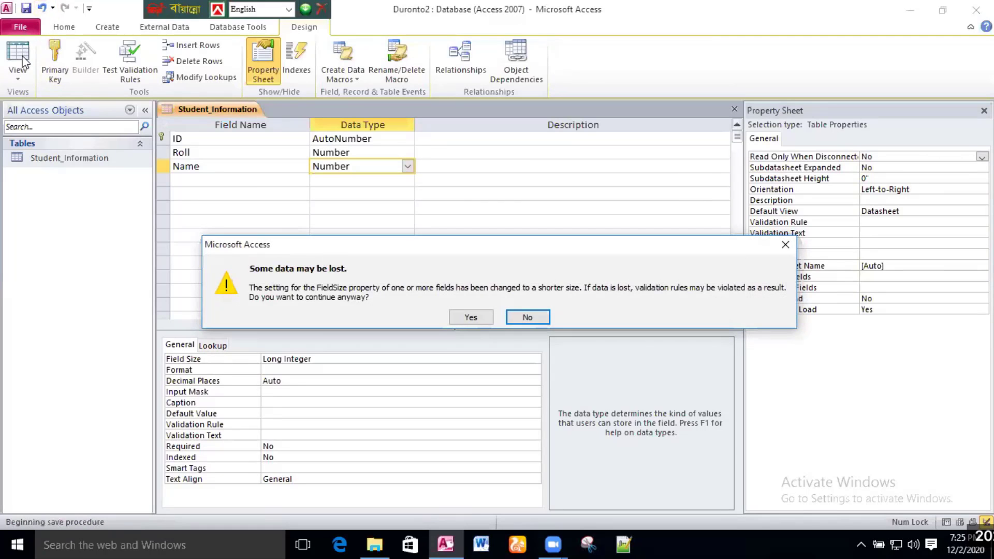
left_click(466, 315)
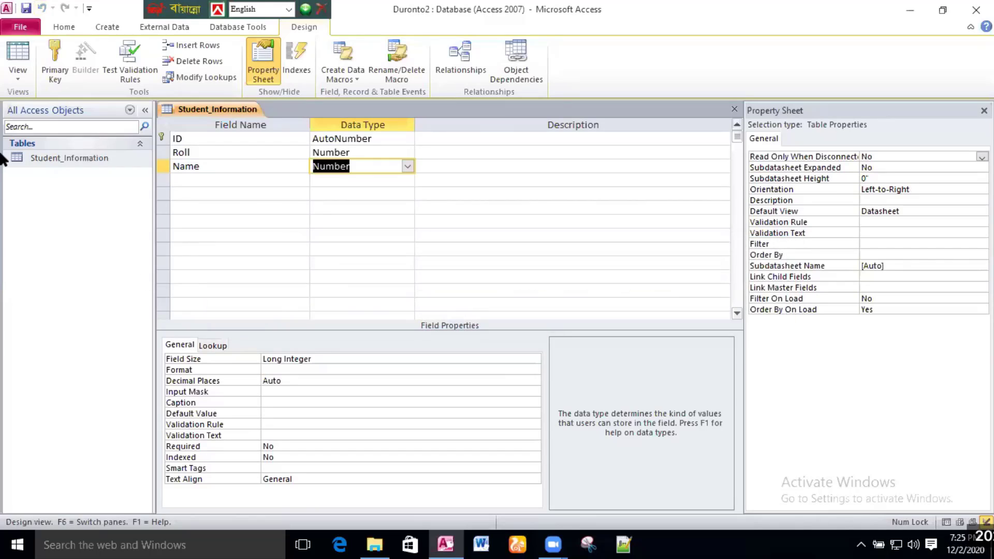
left_click(15, 50)
Try to enter the text "dii" in the first record's Name field, and clear the entry.
left_click(275, 139)
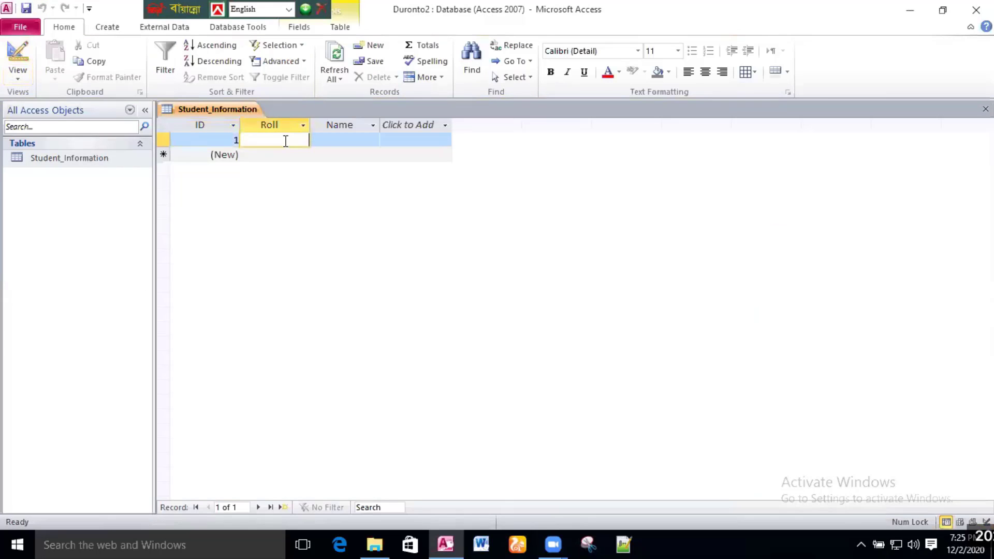
left_click(329, 141)
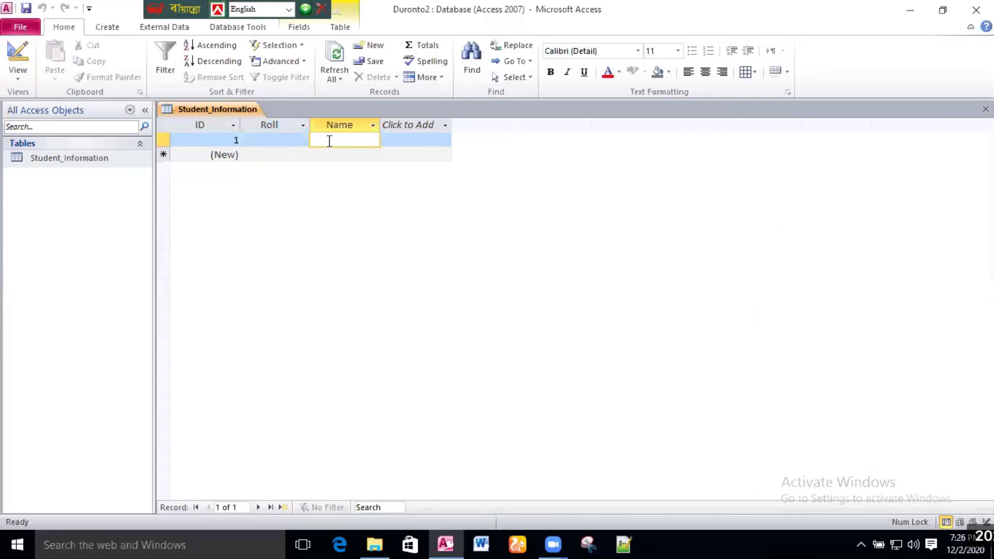
type("dii")
key("Return")
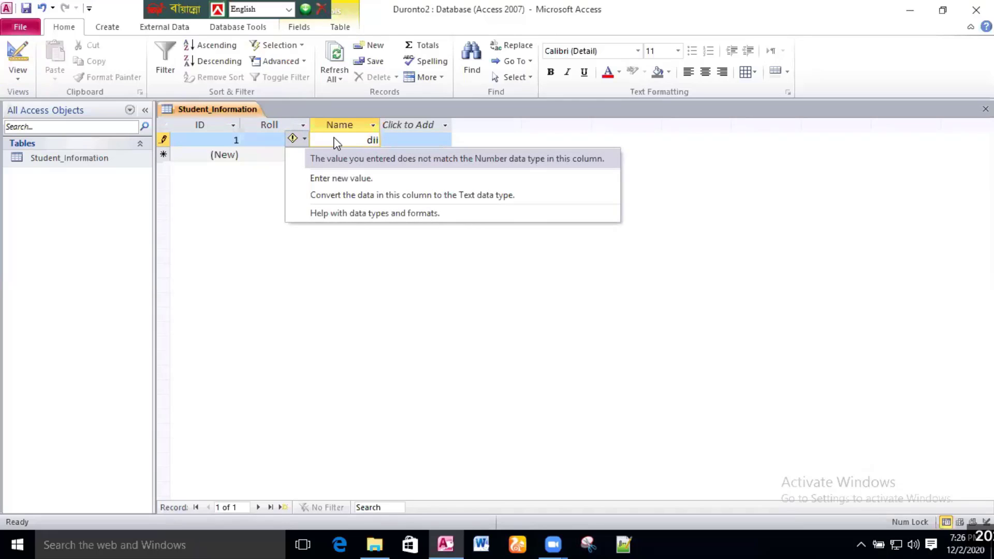
key("Down")
key("Down")
key("Up")
key("Return")
key("BackSpace")
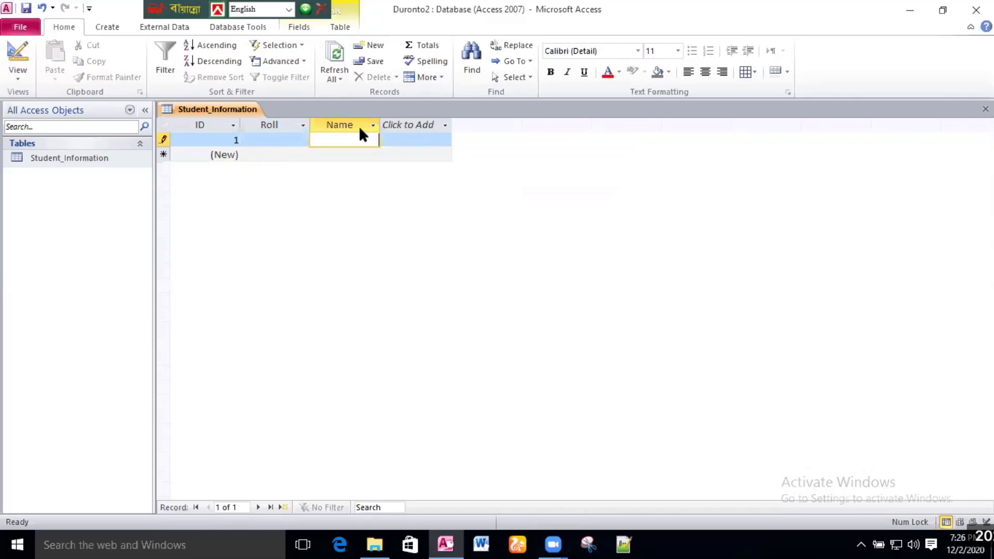
Return to Design View and examine the ID field's available data types and the Roll field's properties.
left_click(18, 75)
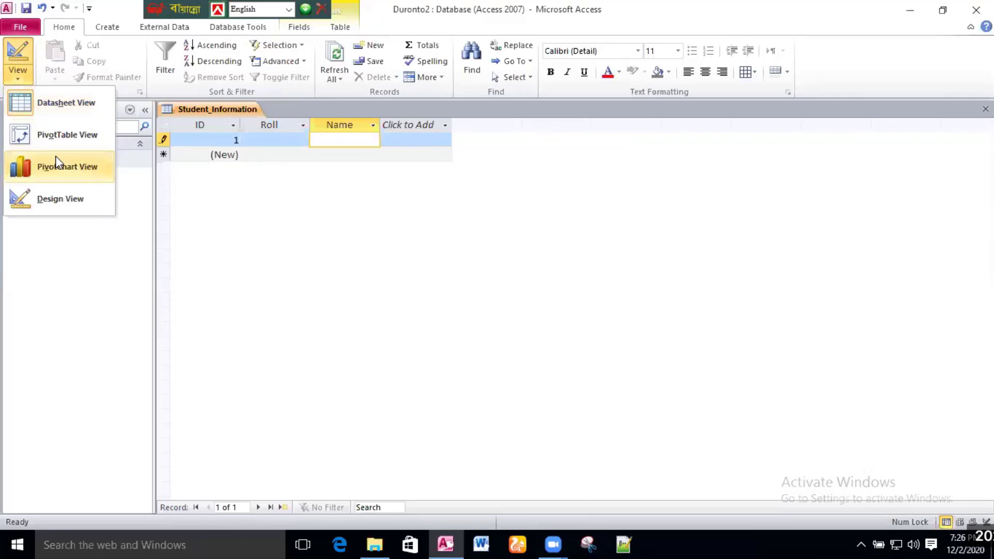
left_click(60, 202)
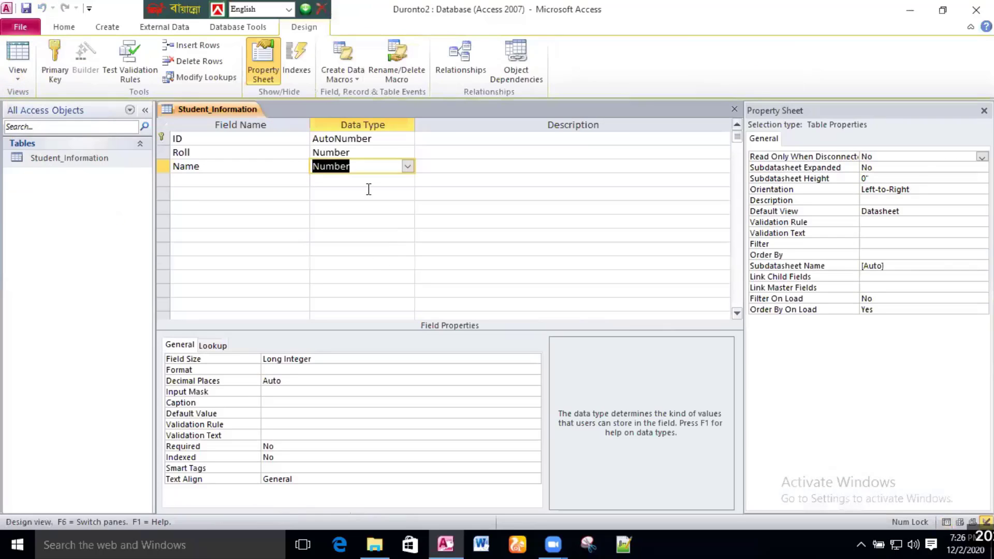
left_click(199, 138)
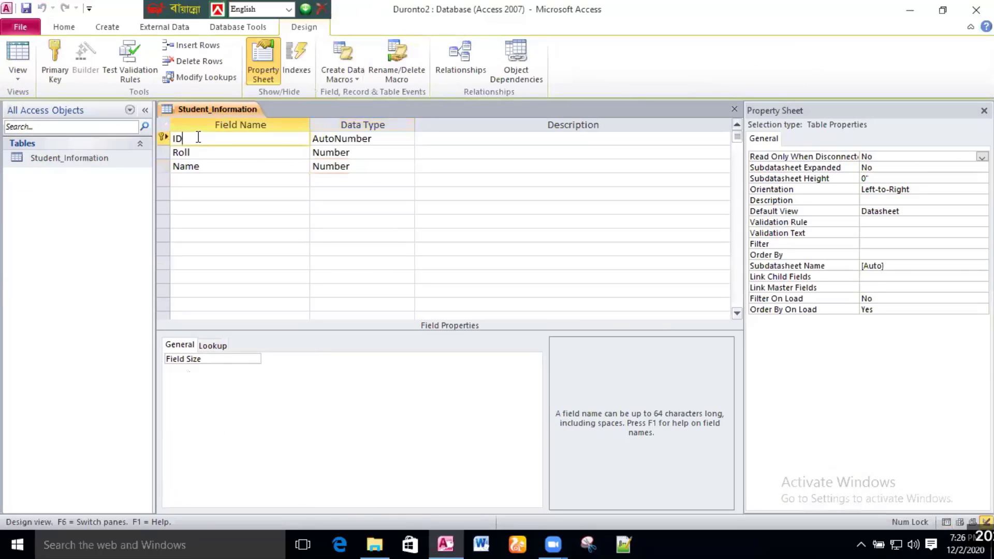
left_click(396, 138)
left_click(407, 138)
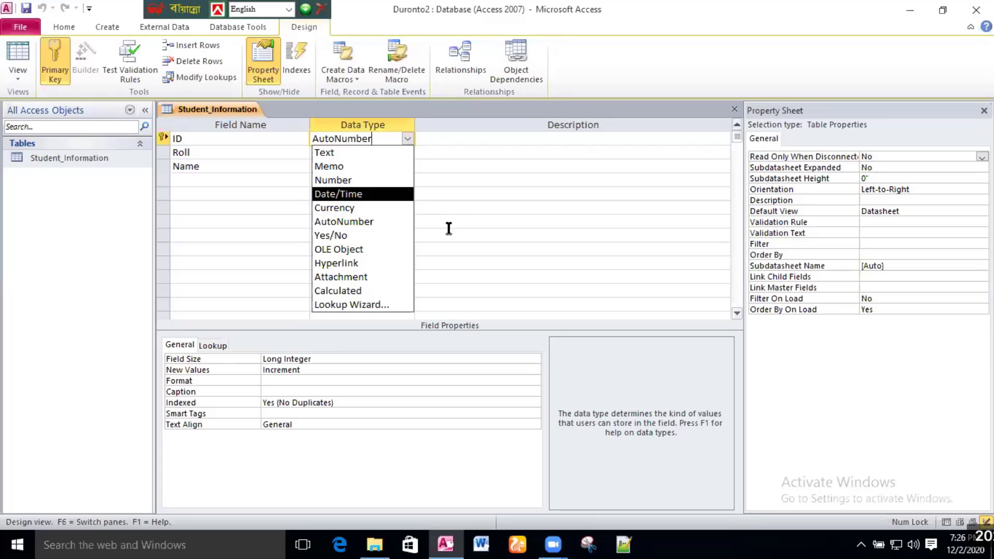
left_click(487, 213)
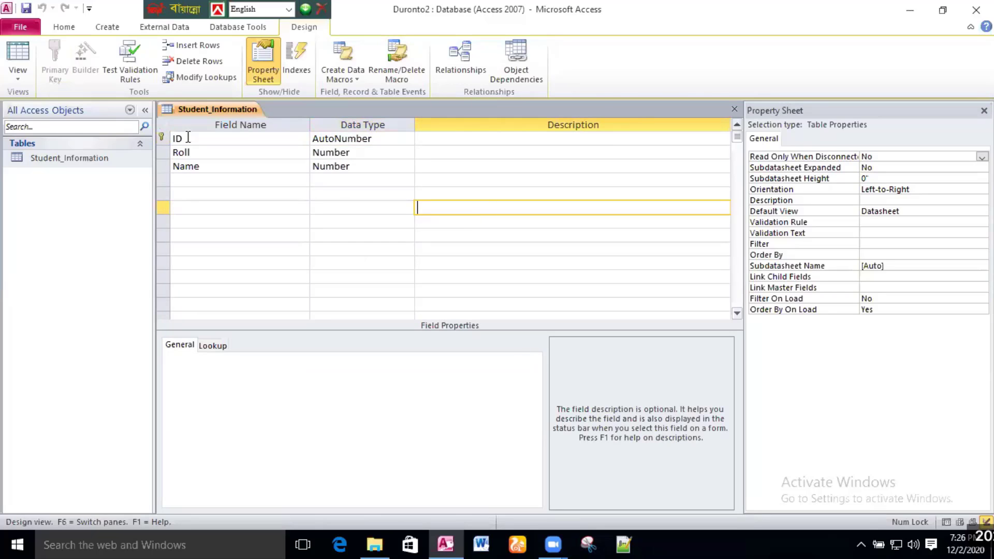
left_click(227, 155)
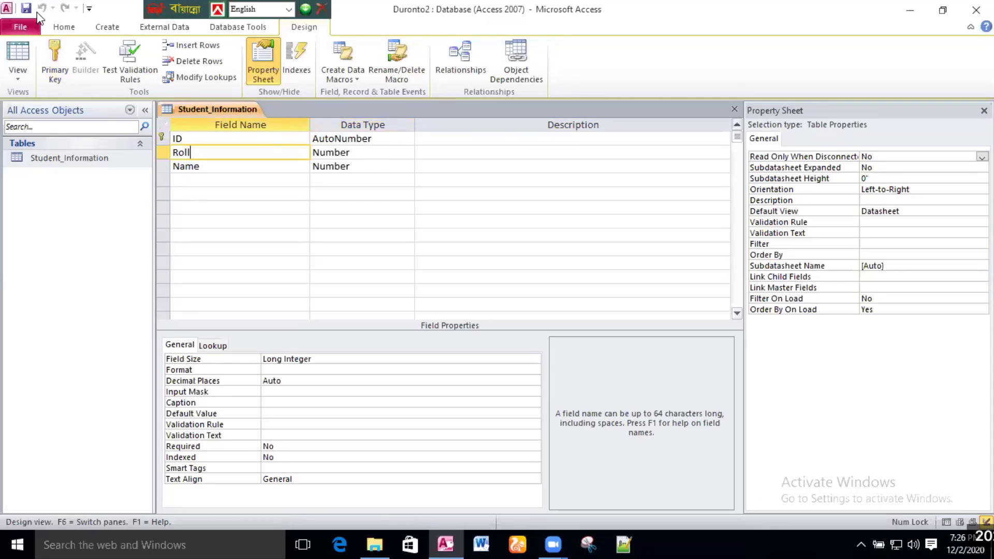
Switch to Datasheet View and enter Roll values 1, 2 and 1 in the first three records.
left_click(27, 47)
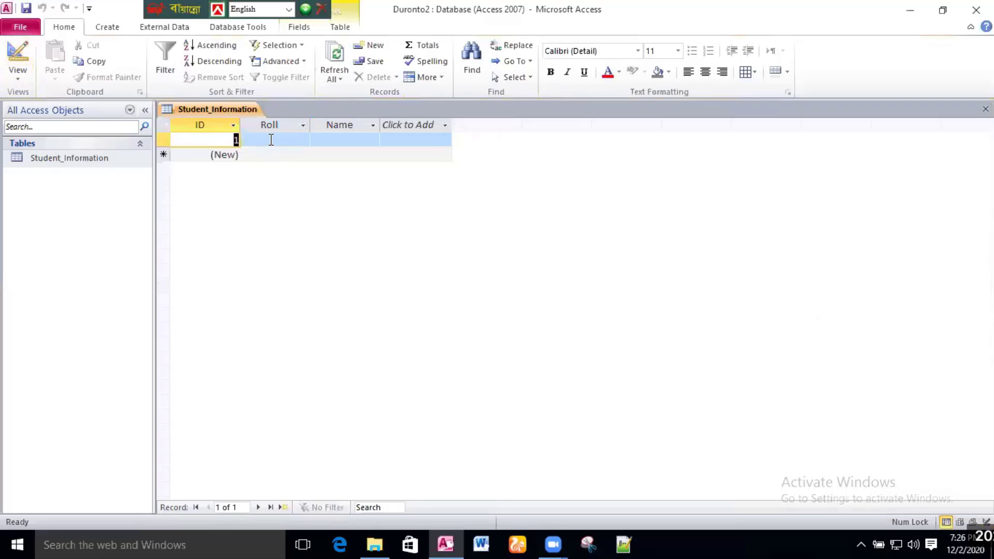
left_click(288, 141)
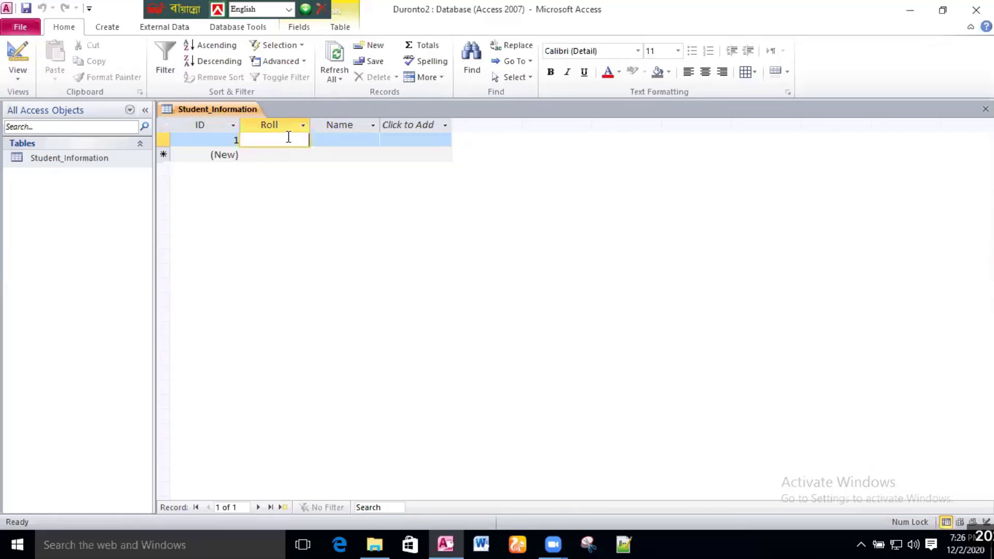
type("1")
key("Down")
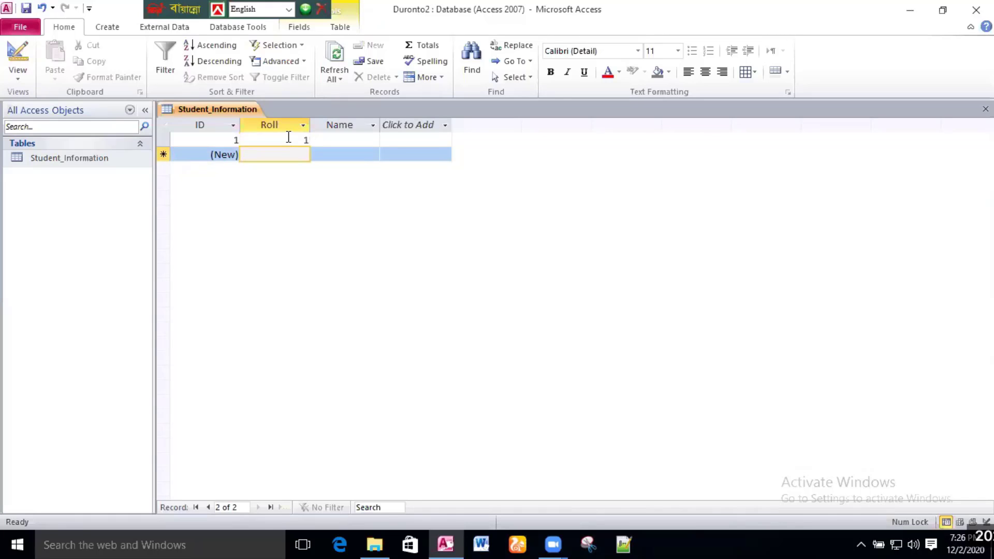
type("2")
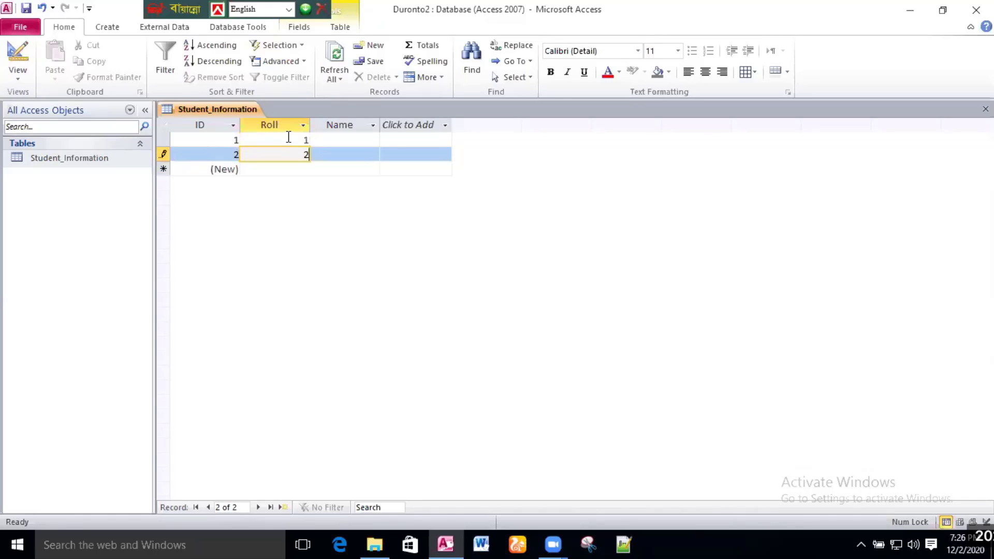
key("Down")
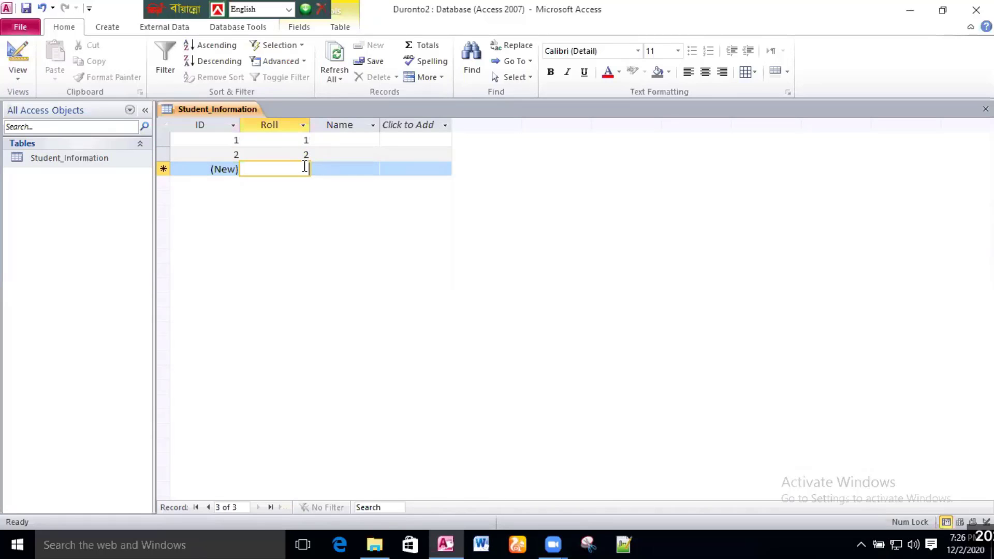
type("3")
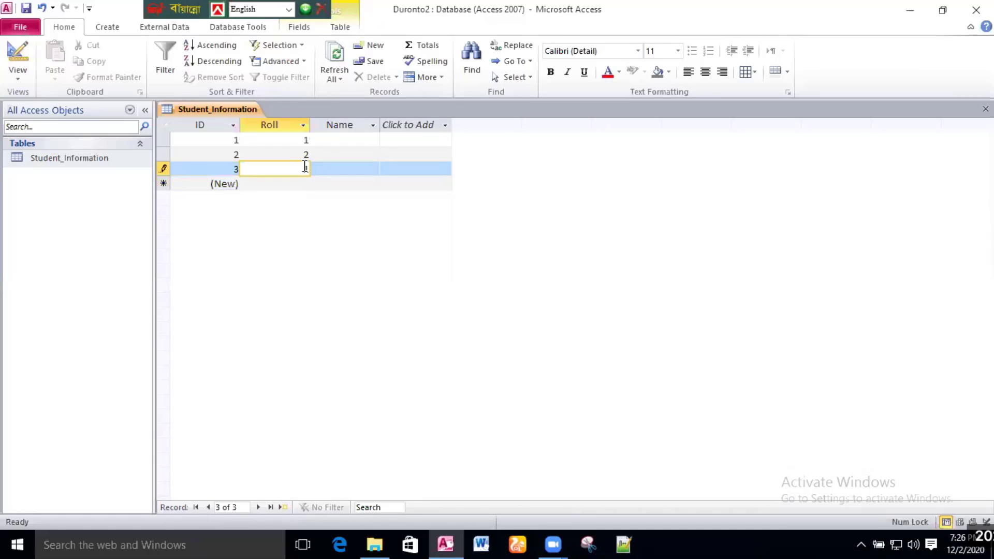
left_click(345, 156)
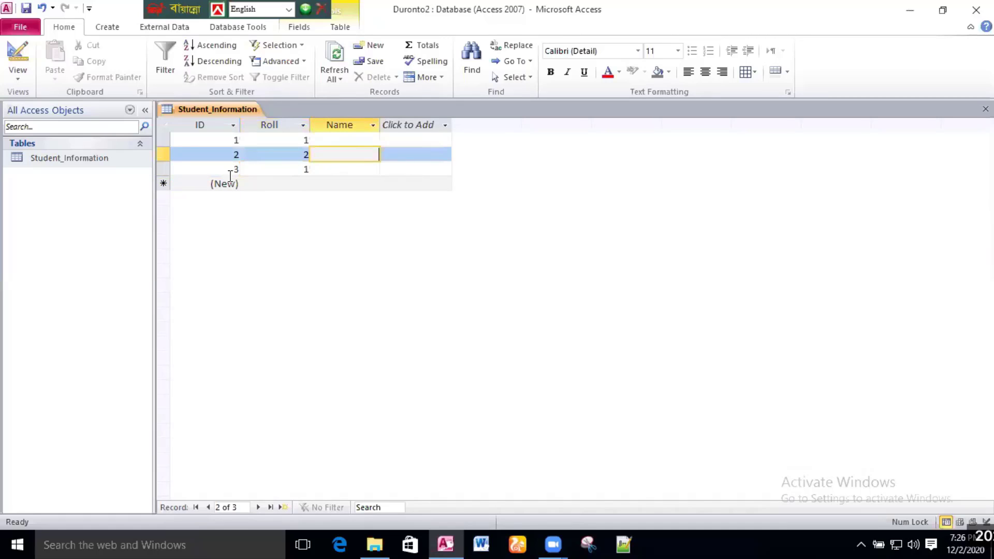
Compare the ID values with the Roll values across the three records.
double_click(230, 169)
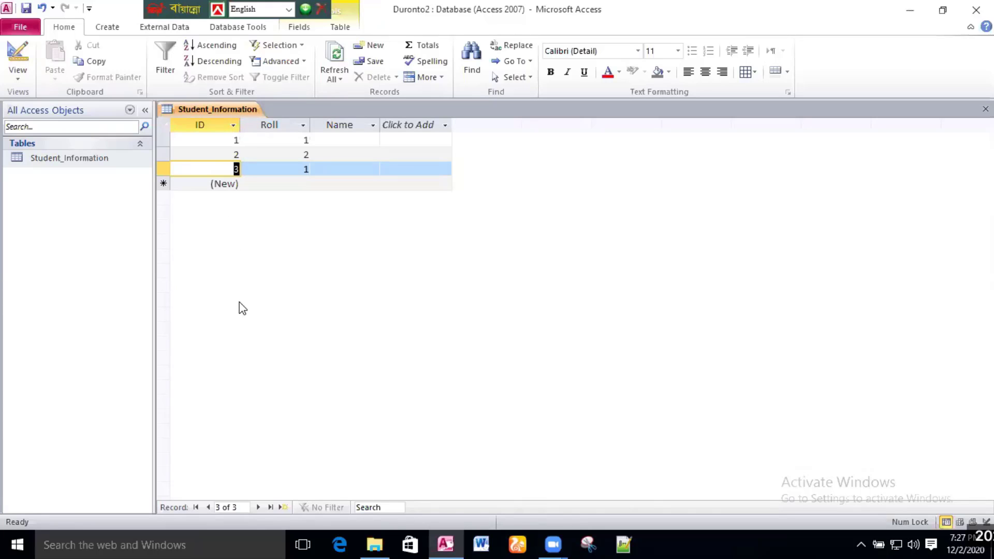
left_click(303, 126)
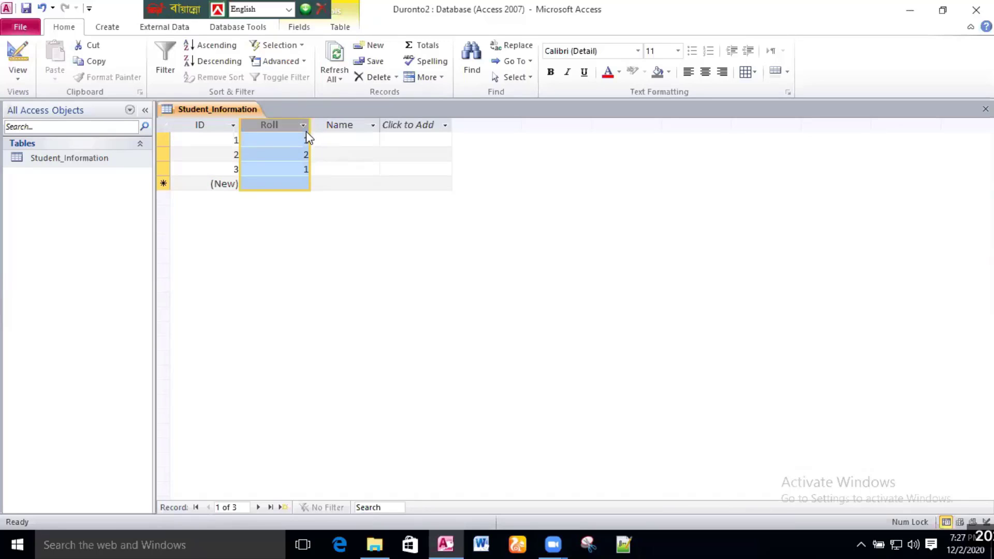
left_click(304, 140)
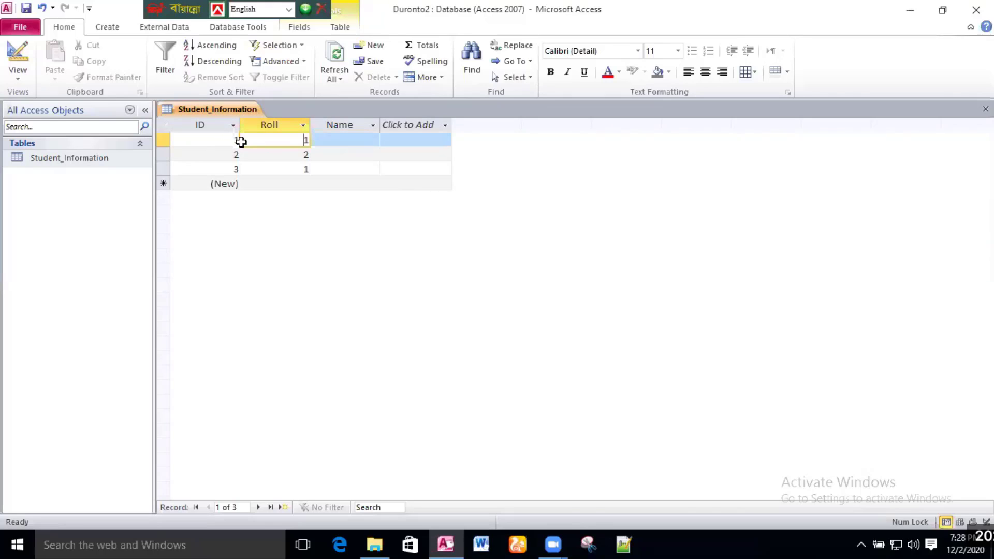
left_click(223, 142)
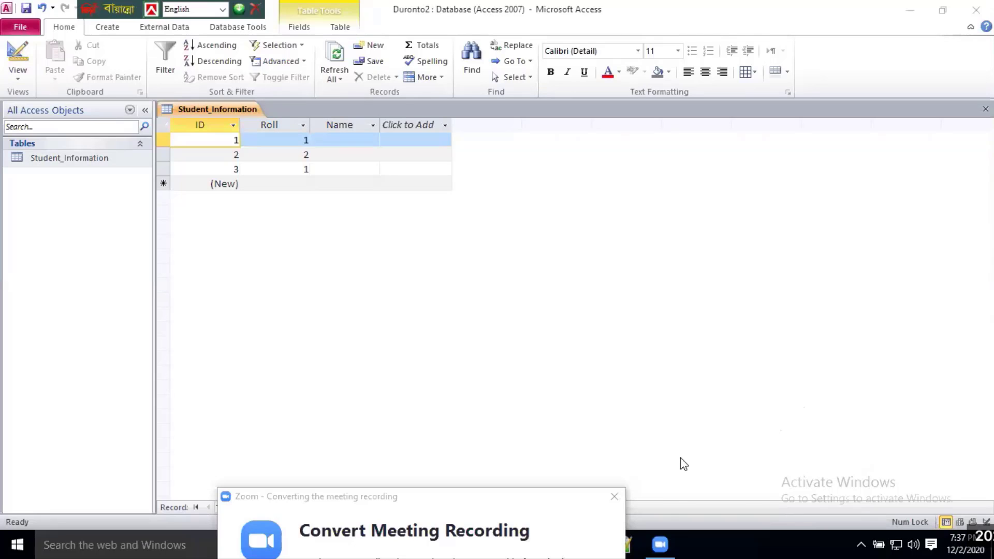
left_click_drag(539, 495, 540, 529)
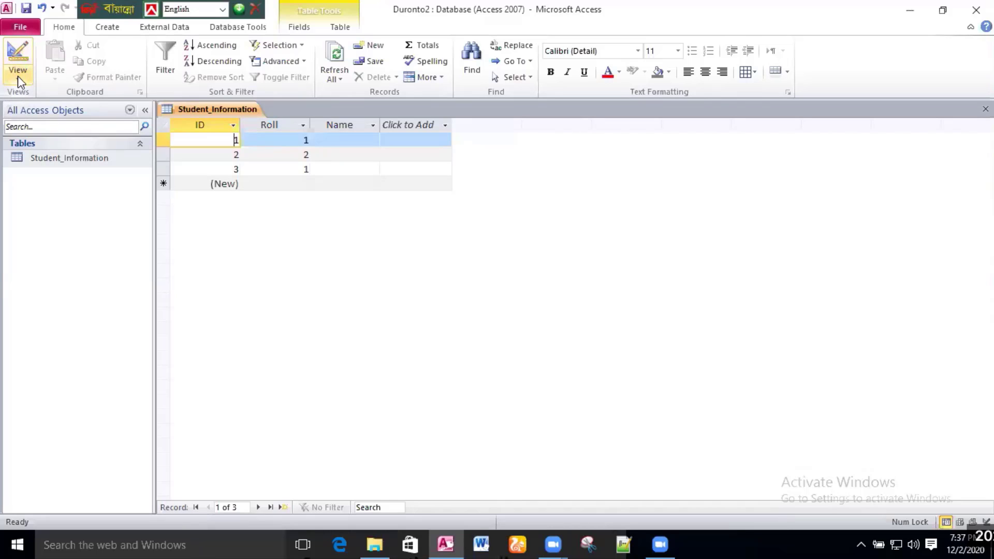
Review the available table views and switch the Student_Information table to Design View.
left_click(17, 79)
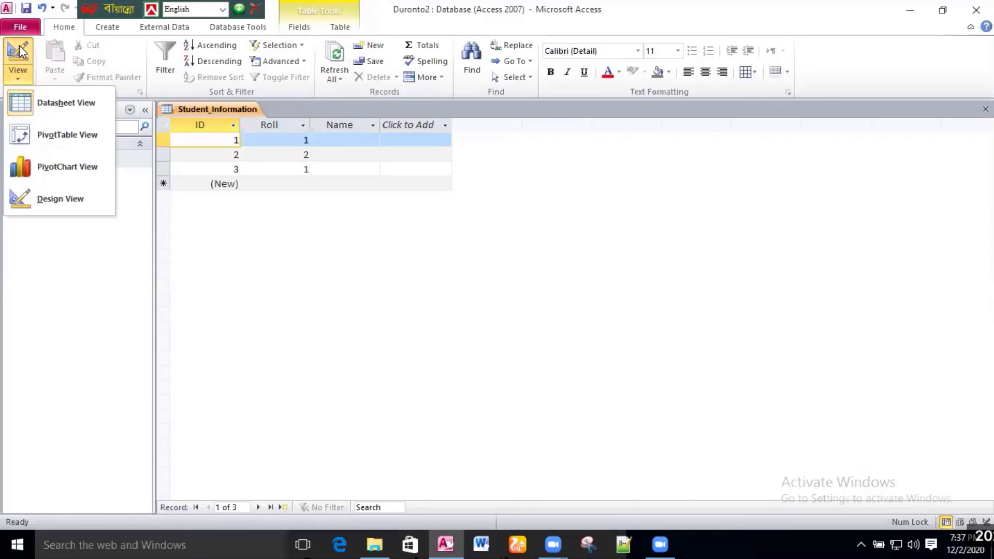
left_click(14, 79)
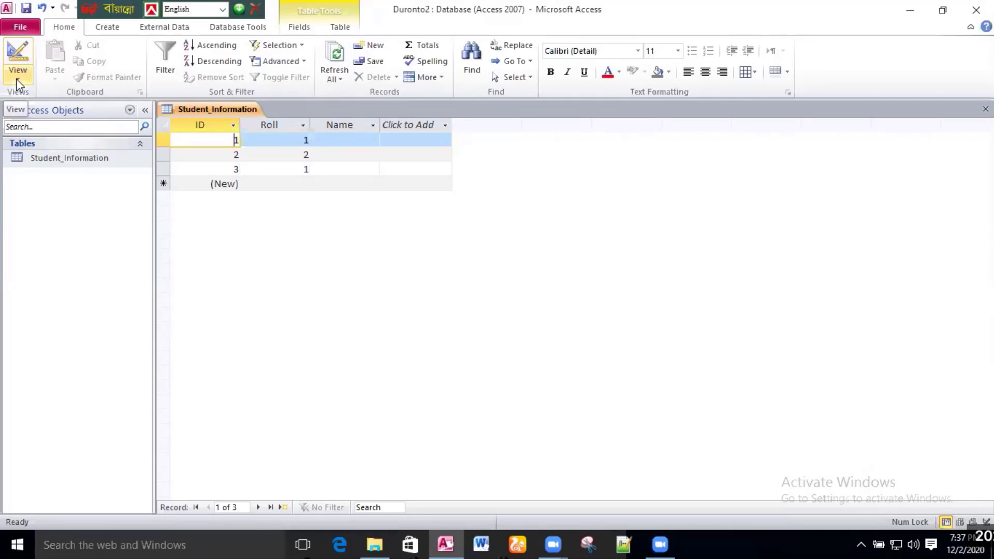
left_click(17, 79)
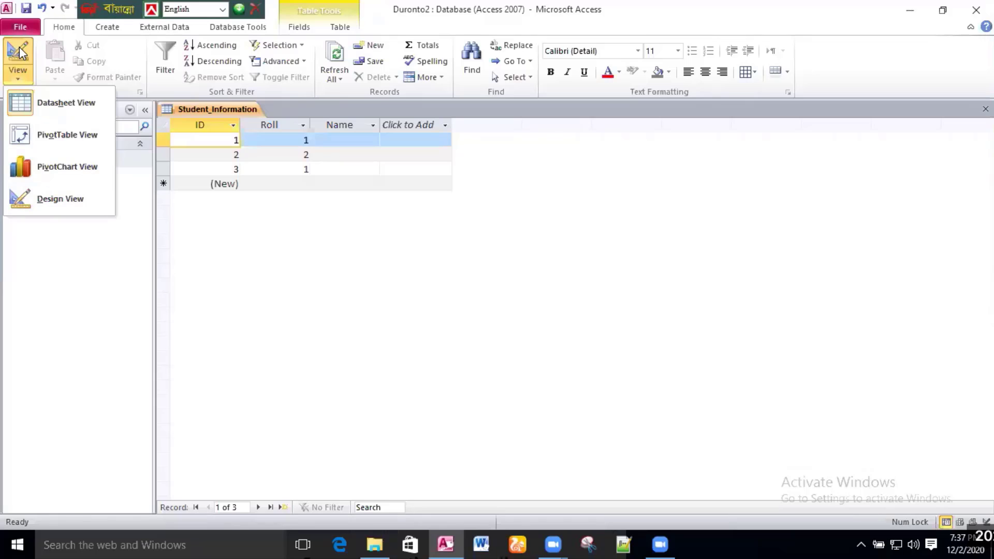
left_click(41, 33)
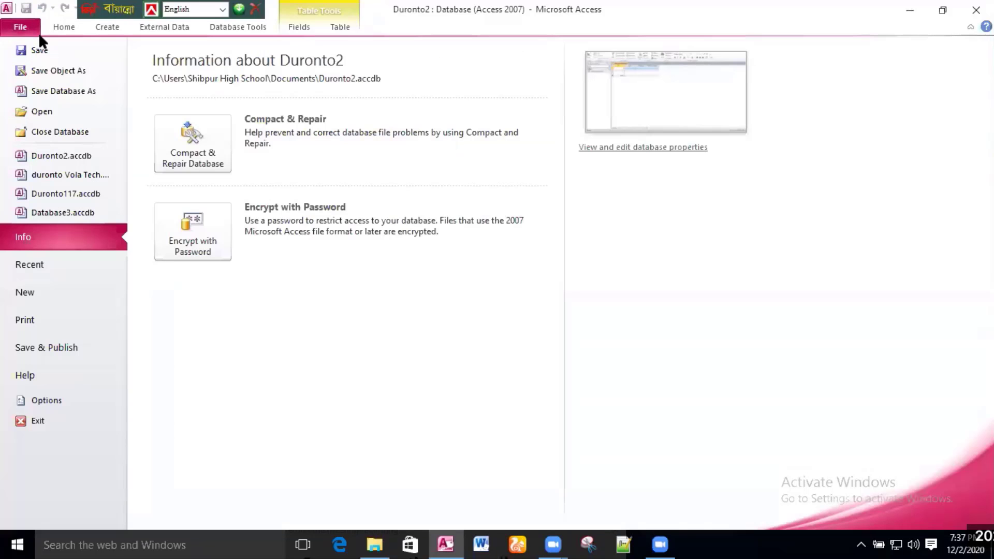
left_click(38, 32)
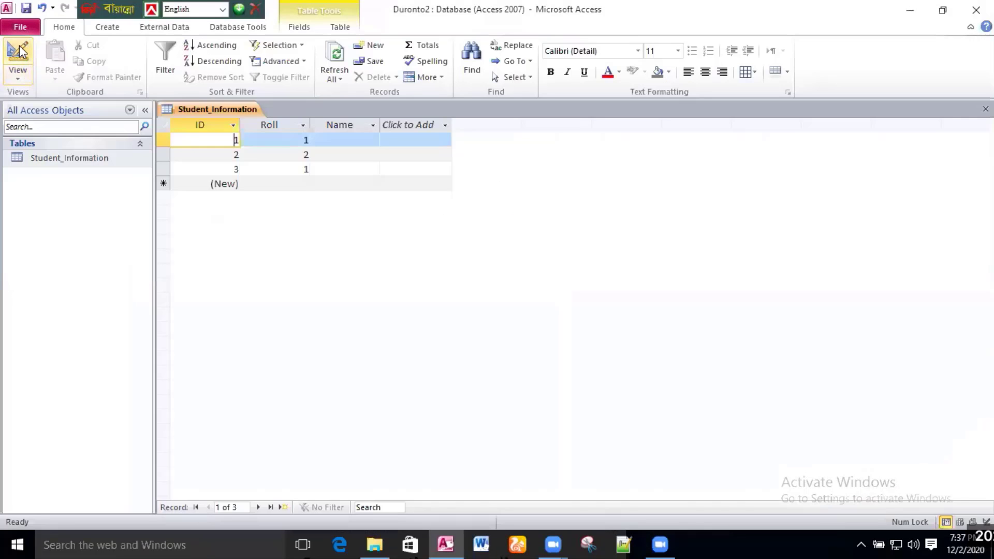
left_click(20, 46)
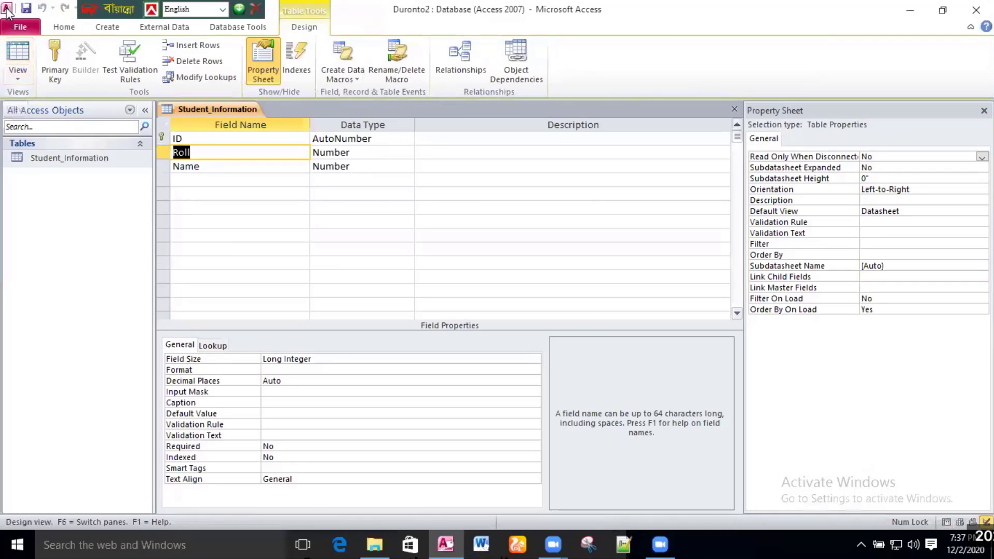
Set the Name field's data type to Text.
left_click(399, 166)
left_click(408, 164)
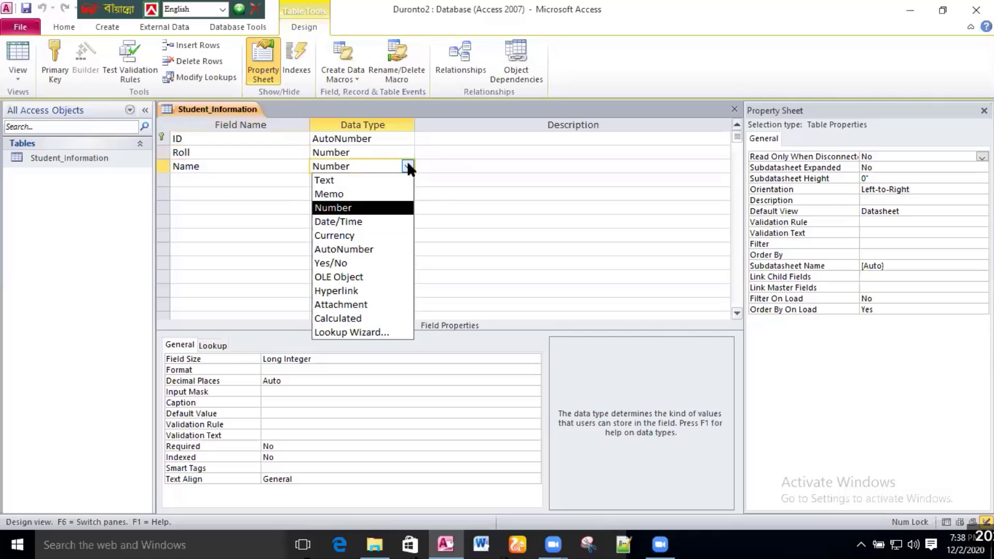
left_click(368, 180)
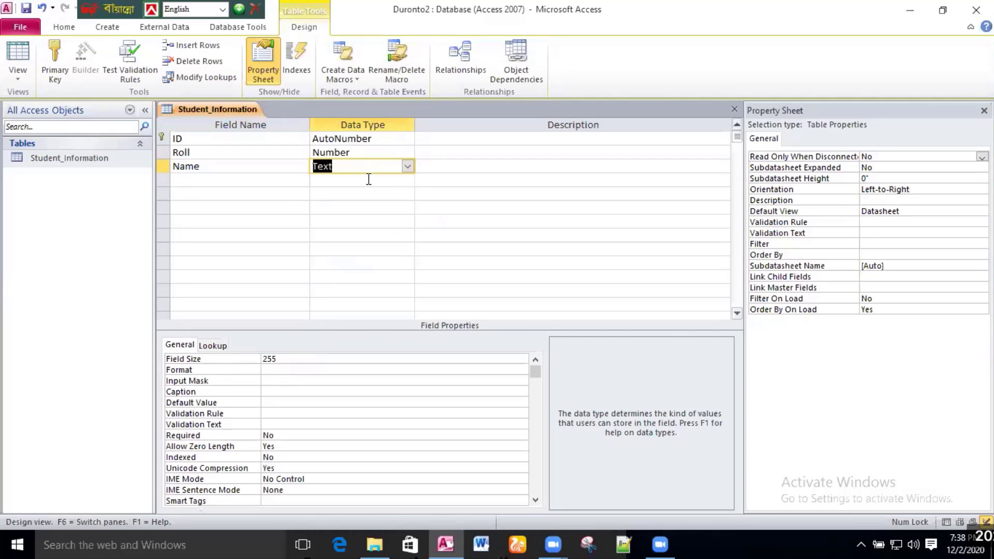
left_click(214, 151)
left_click(215, 164)
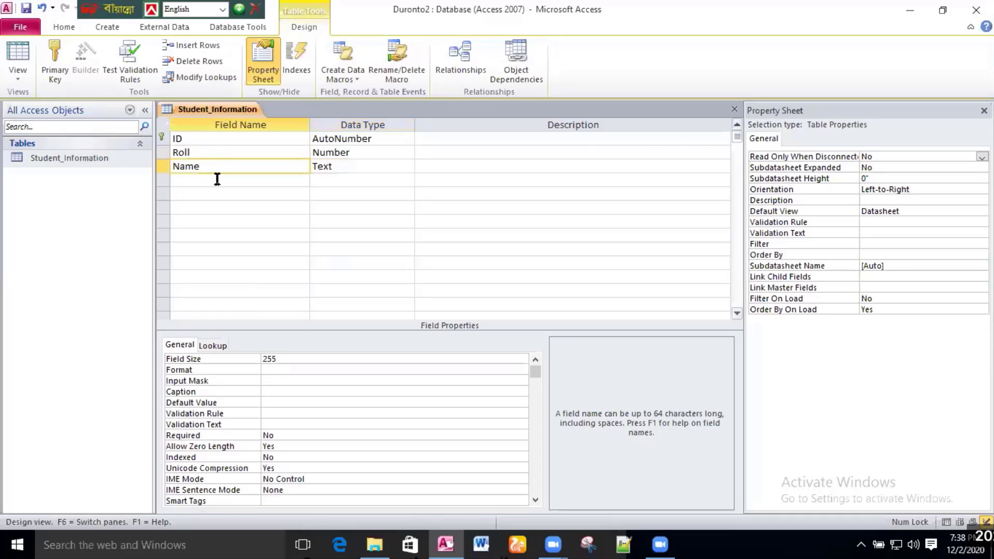
Add a field called Class below Name with the Text data type, and look through its available data types.
left_click(211, 181)
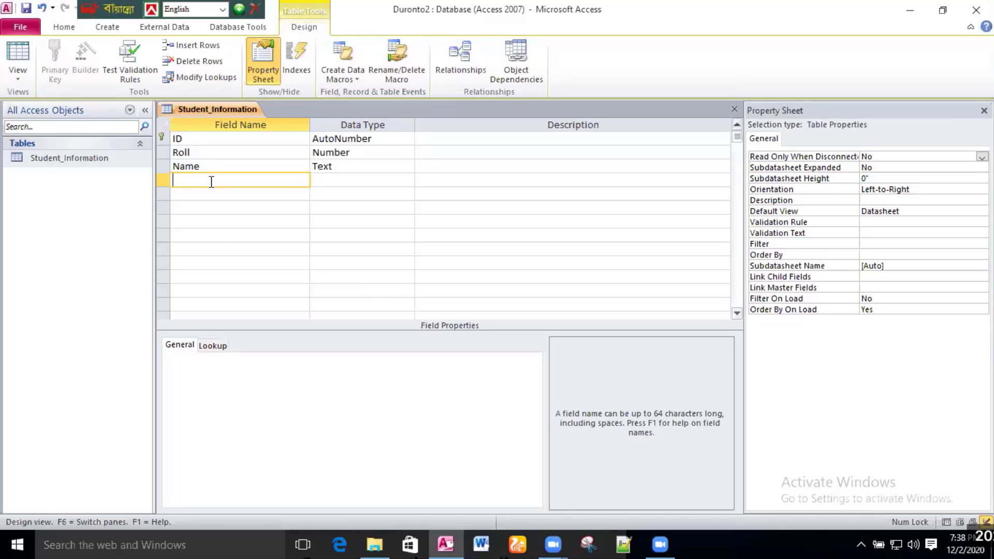
type("Class")
left_click(393, 172)
left_click(393, 179)
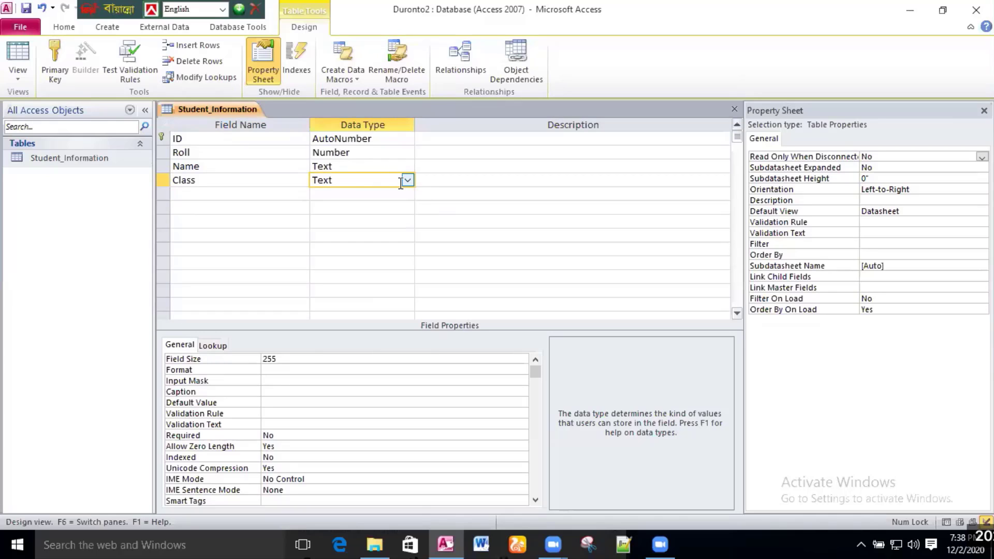
left_click(403, 182)
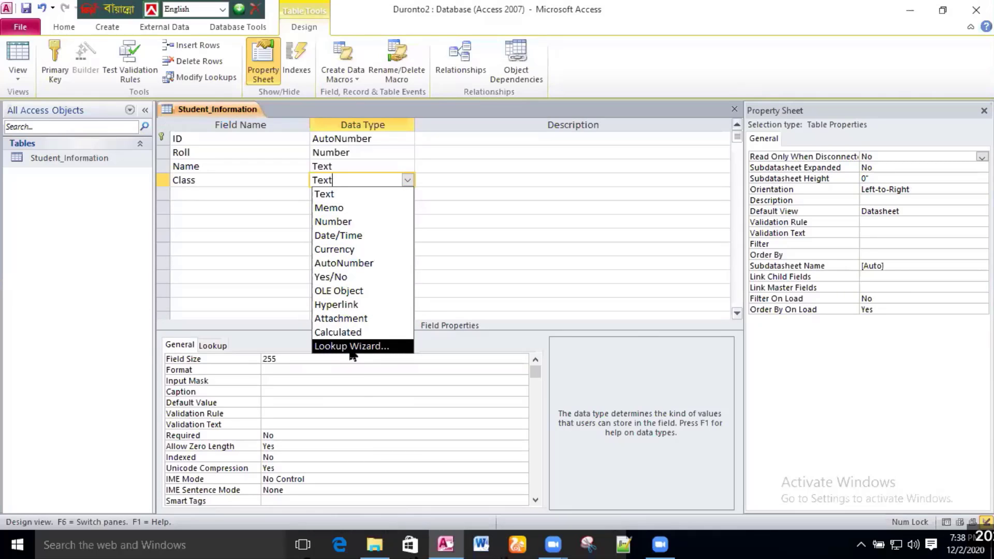
left_click(366, 166)
left_click(367, 180)
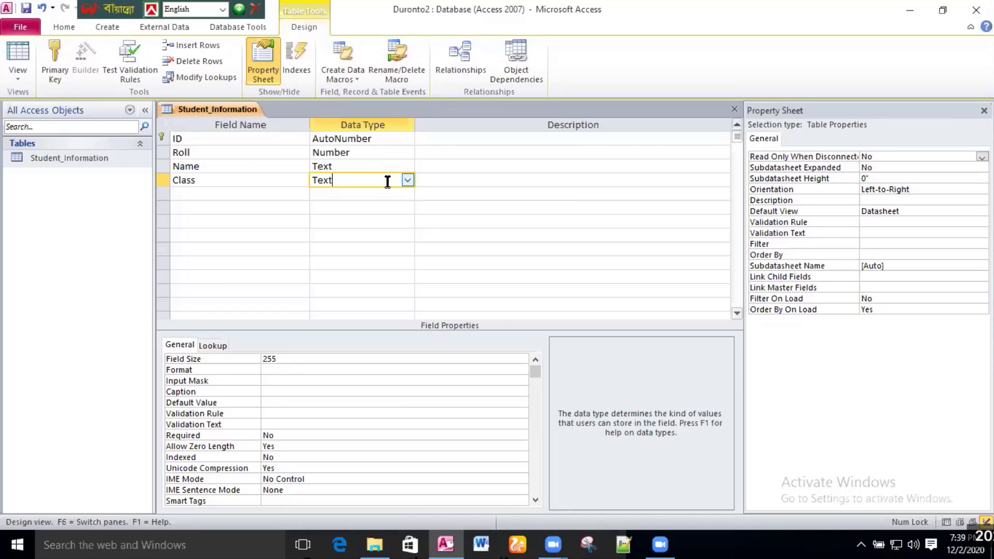
Start the Lookup Wizard for the Class field, choose to type in the values, and continue to the value list.
left_click(408, 181)
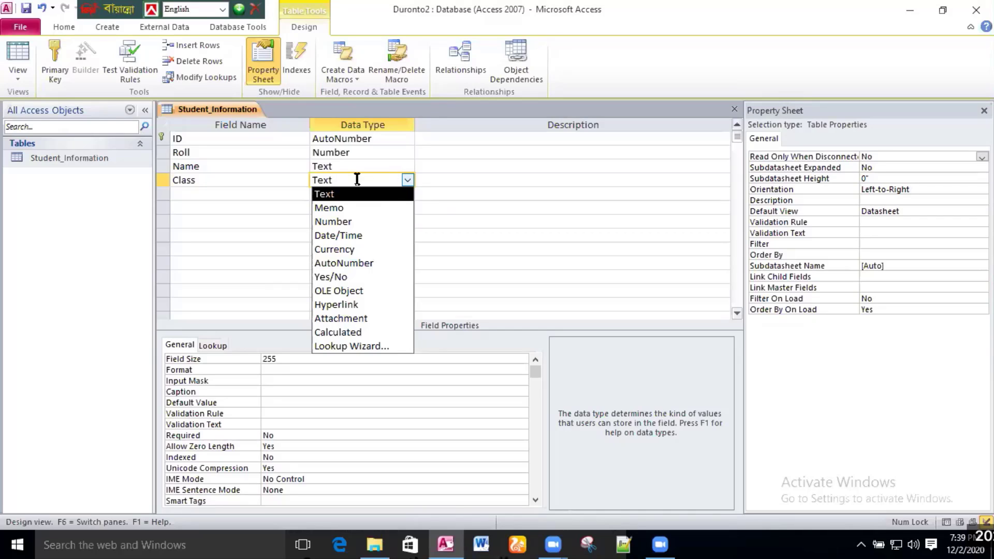
left_click(345, 347)
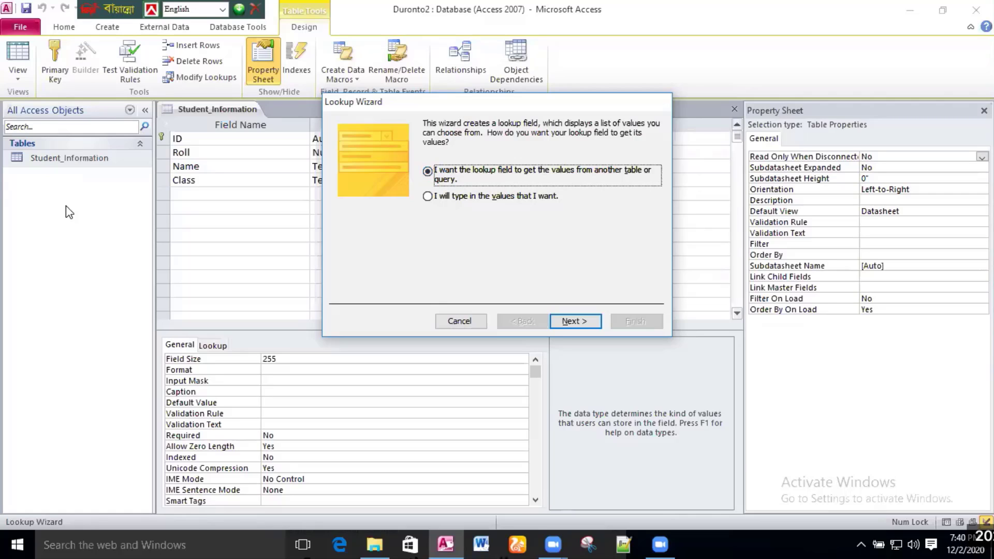
left_click(427, 196)
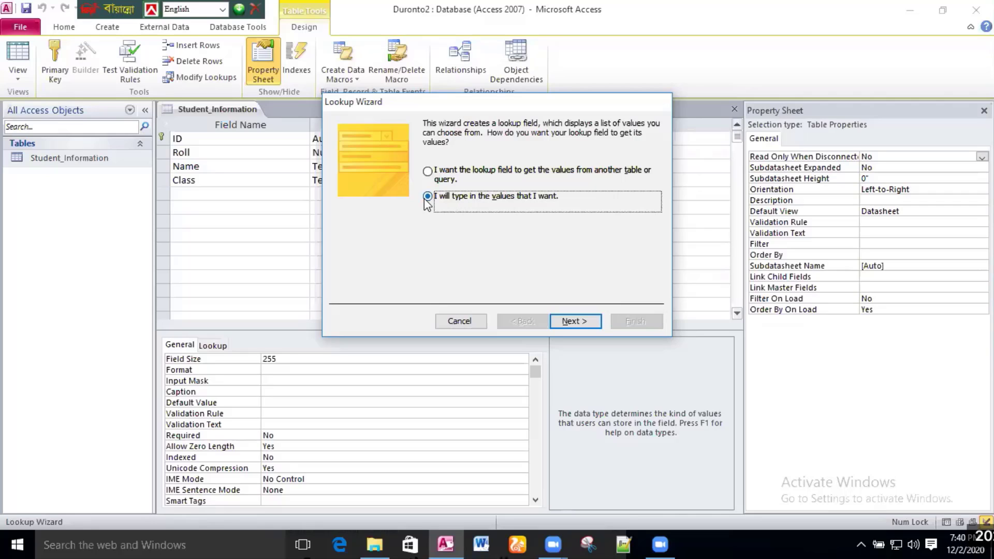
left_click(569, 320)
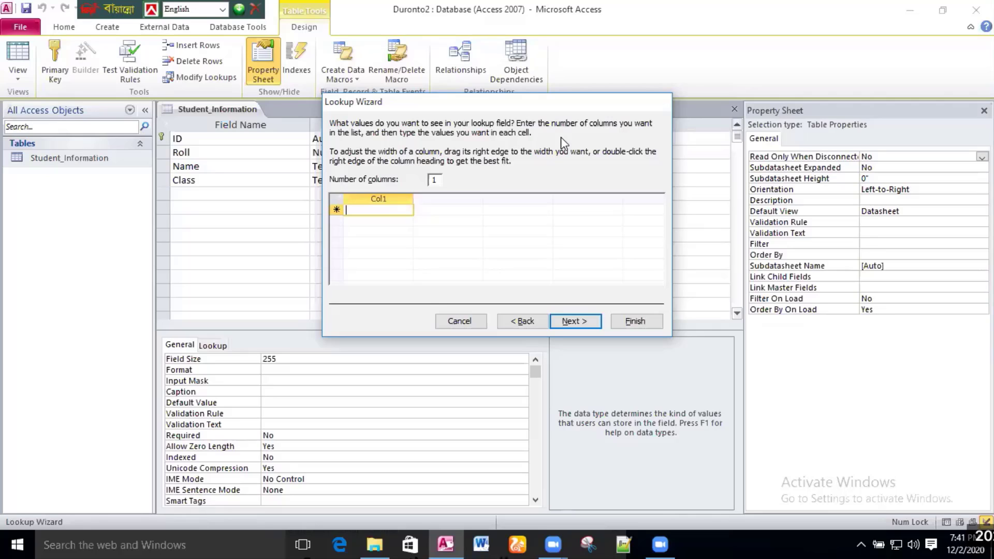
Enter Six, Seven, Eight, Nine and Ten as the lookup values in the single column.
type("Six")
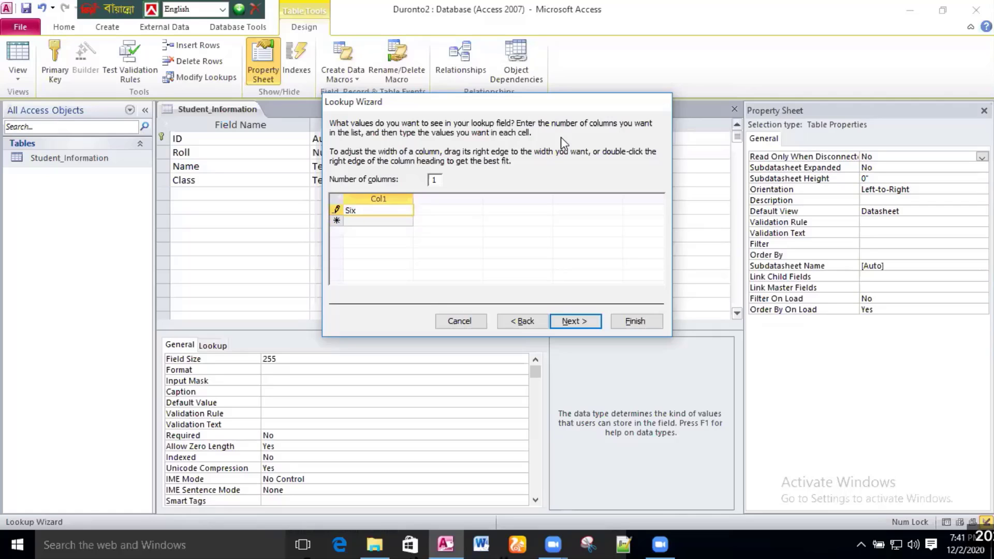
key("Return")
type("Sev")
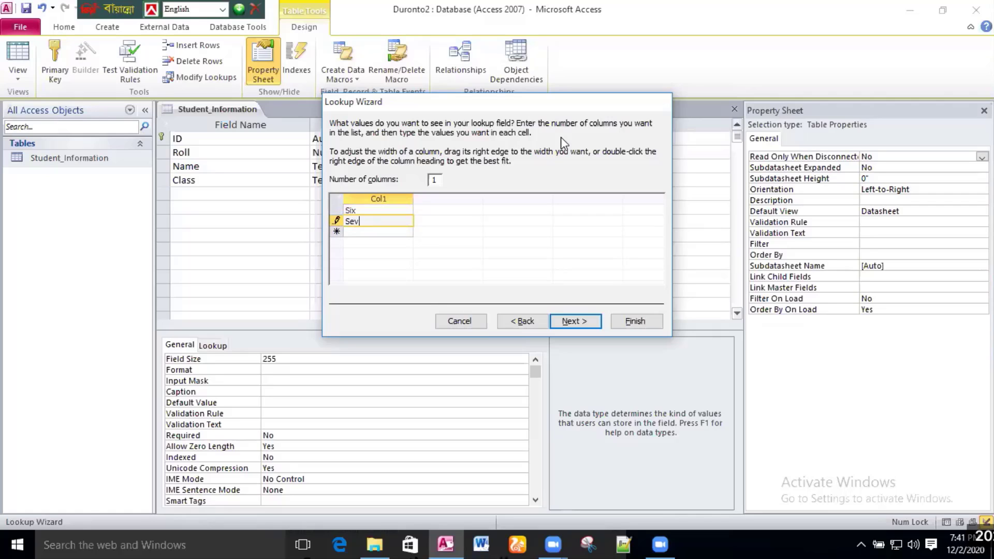
type("en")
key("Return")
type("Eig")
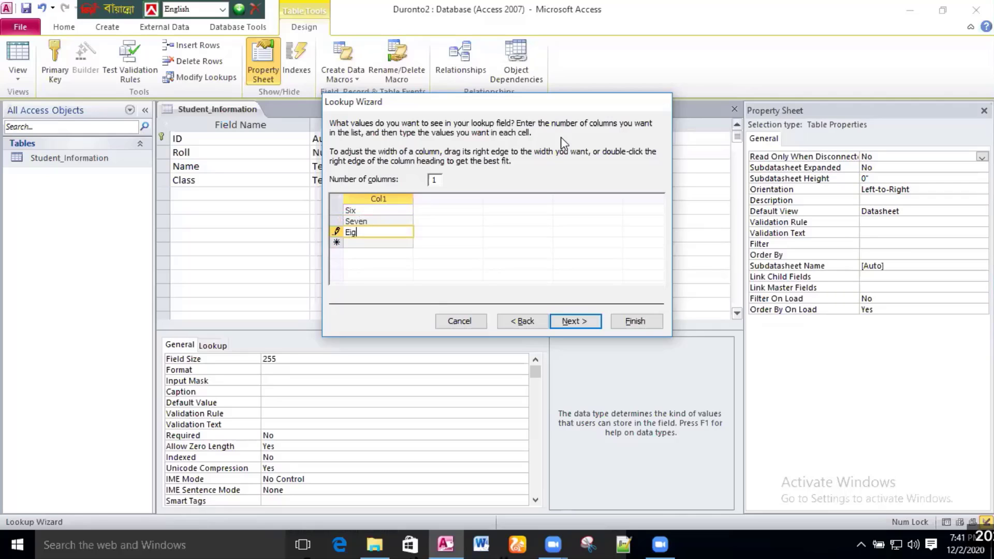
type("ht")
key("Return")
type("N")
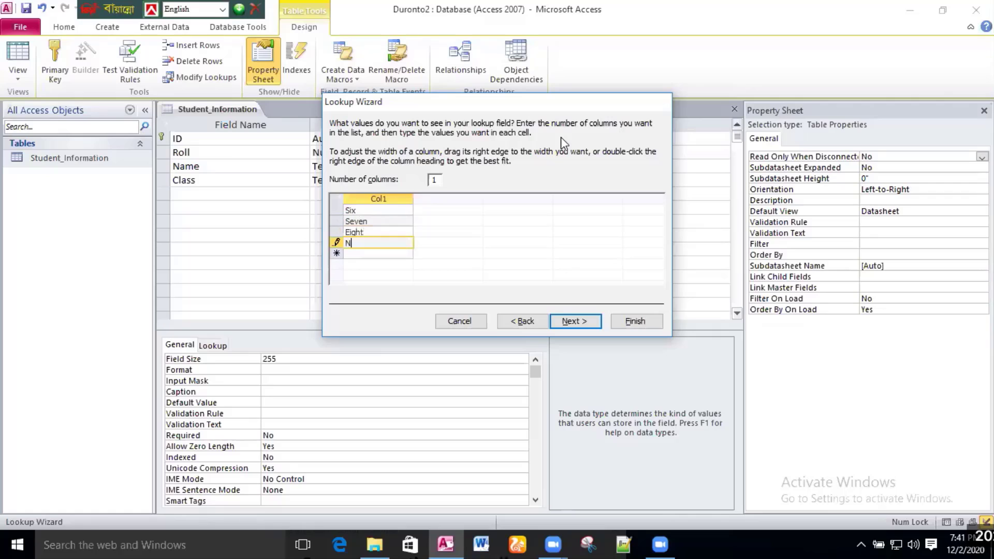
type("ine")
key("Return")
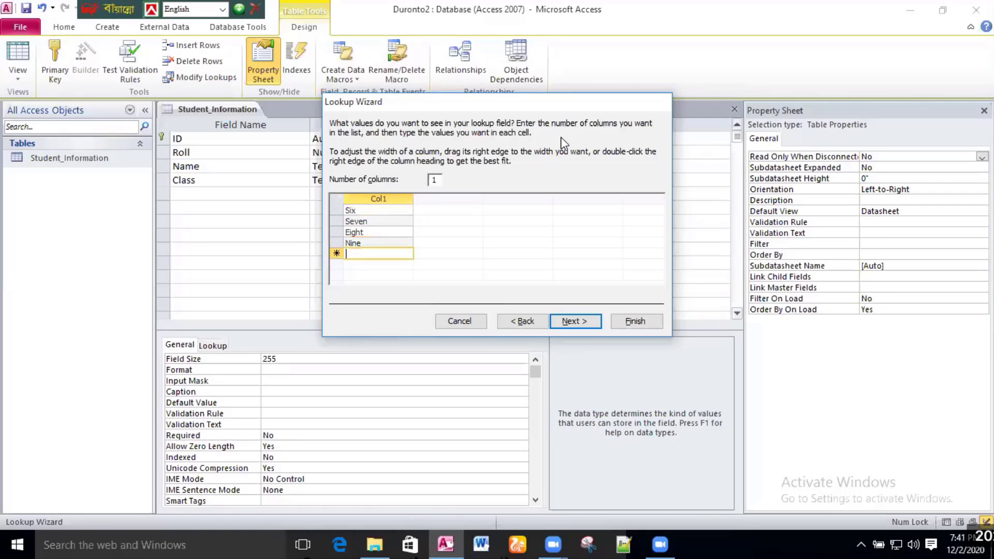
type("Ten")
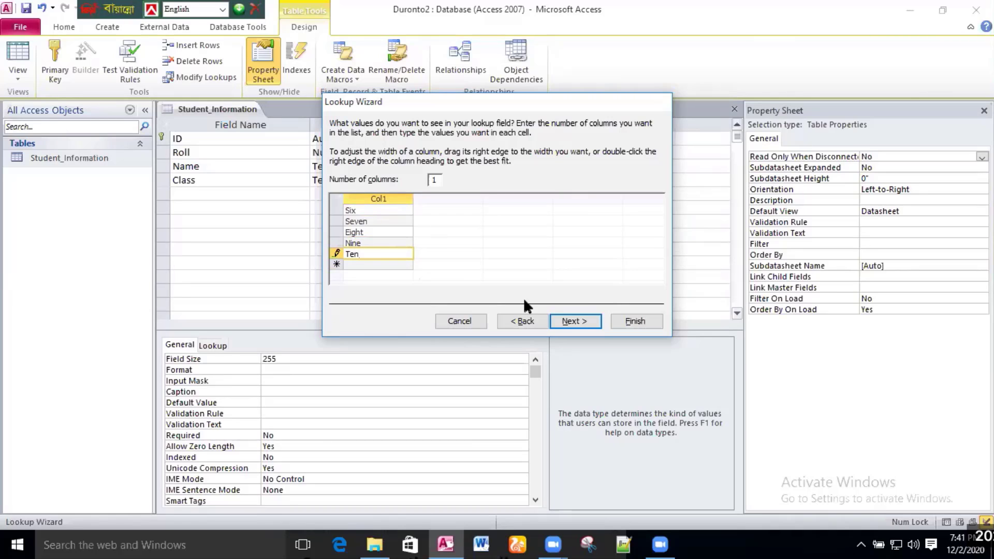
Finish the Lookup Wizard with the label Class, and switch to Datasheet view, saving the table.
left_click(583, 322)
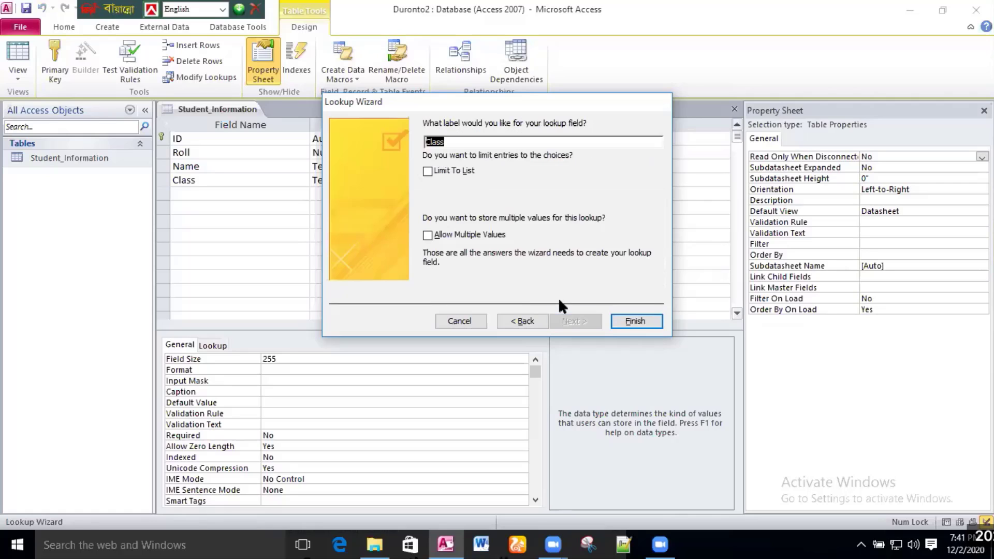
left_click(637, 322)
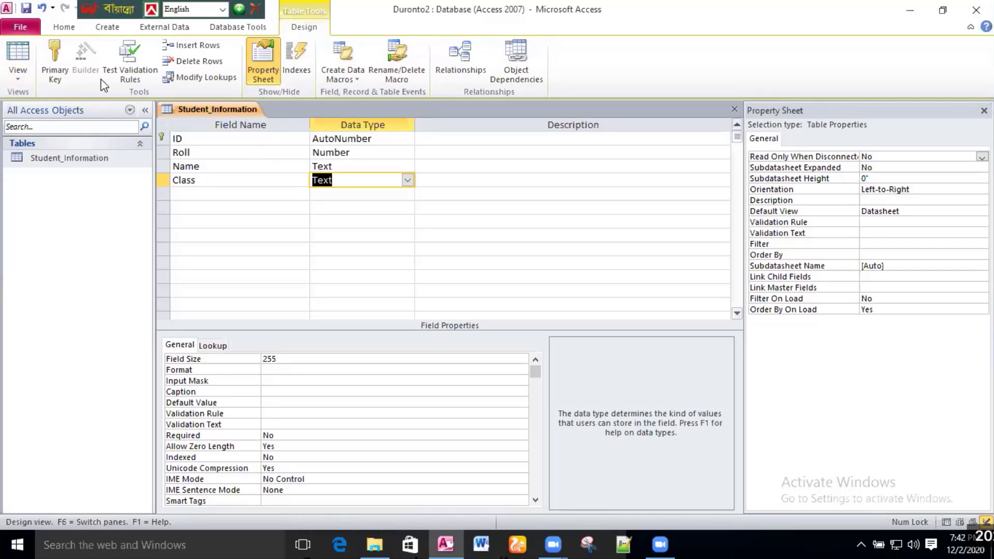
left_click(20, 52)
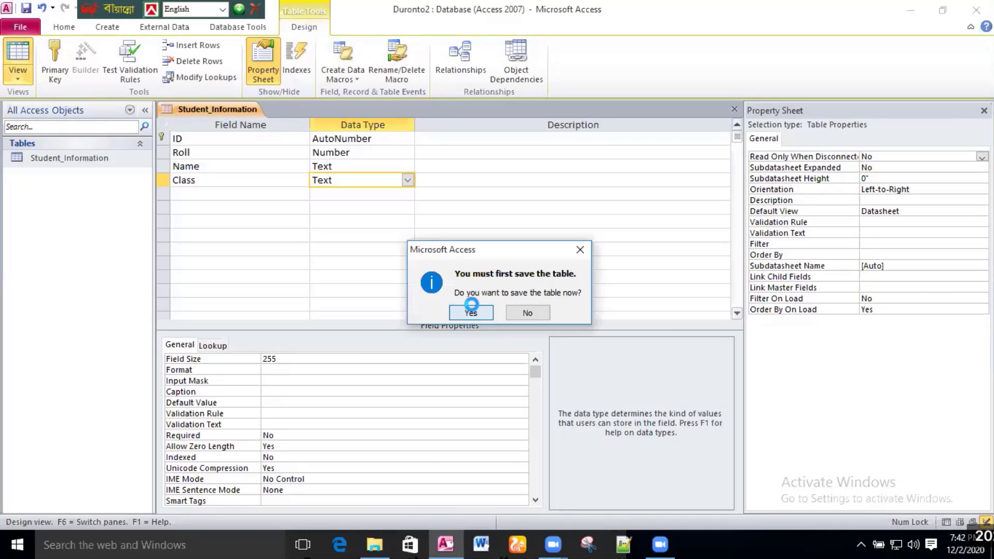
left_click(453, 311)
Enter a capitalized student name in the Name field of each of the three records.
left_click(327, 142)
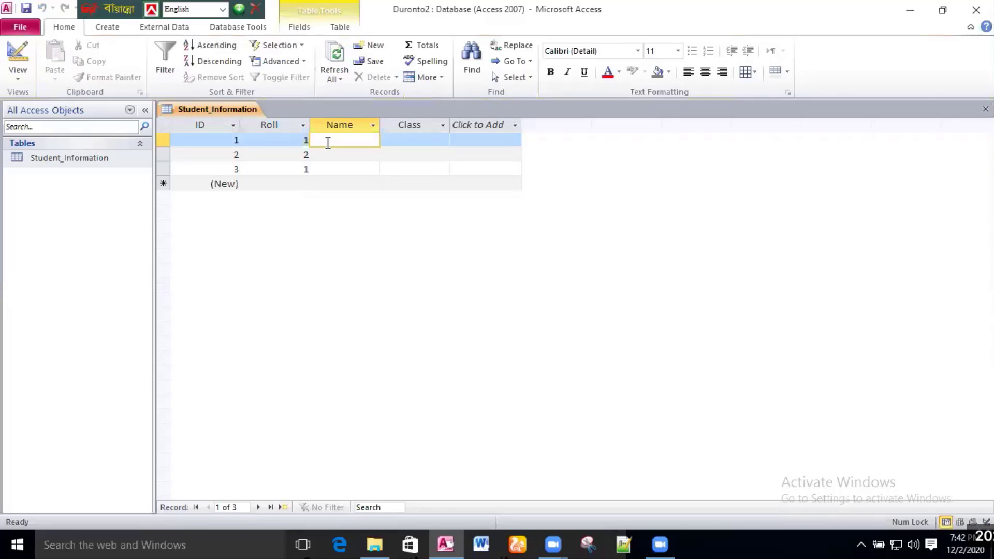
type("S")
type("ana")
left_click(326, 154)
type("R")
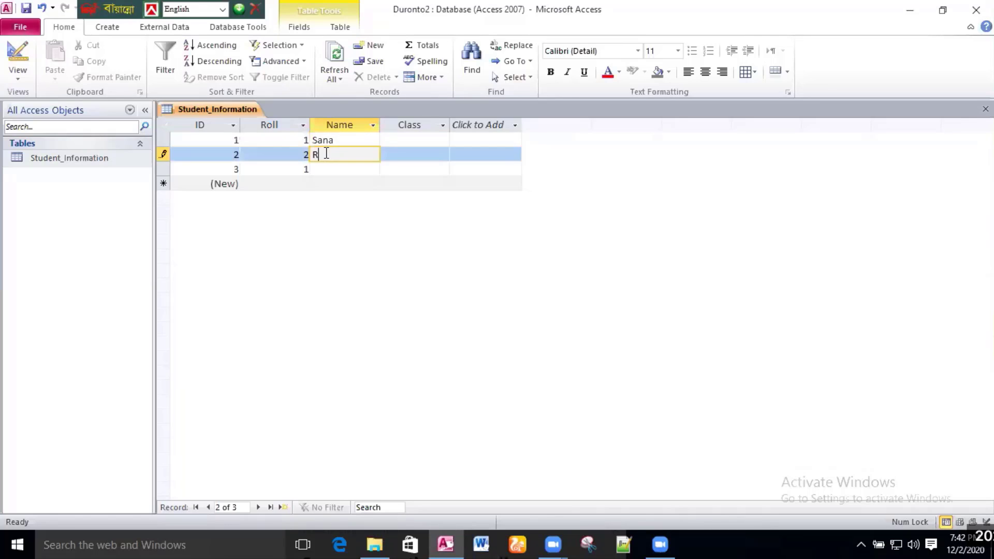
type("ana")
left_click(328, 168)
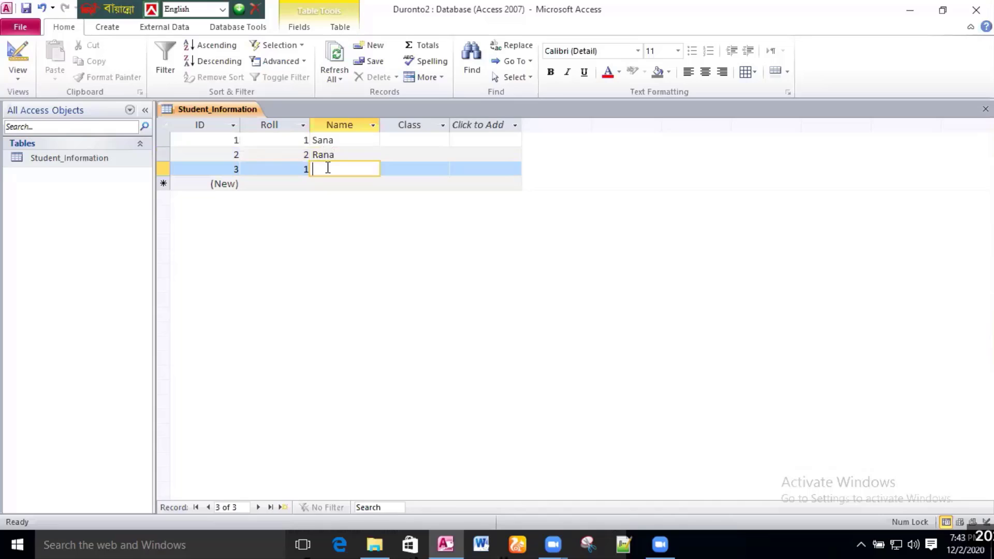
type("ren")
type("a")
left_click(318, 169)
key("BackSpace")
type("R")
Choose the Class lookup values Six, Seven and Eight for records 1, 2 and 3 respectively.
left_click(448, 140)
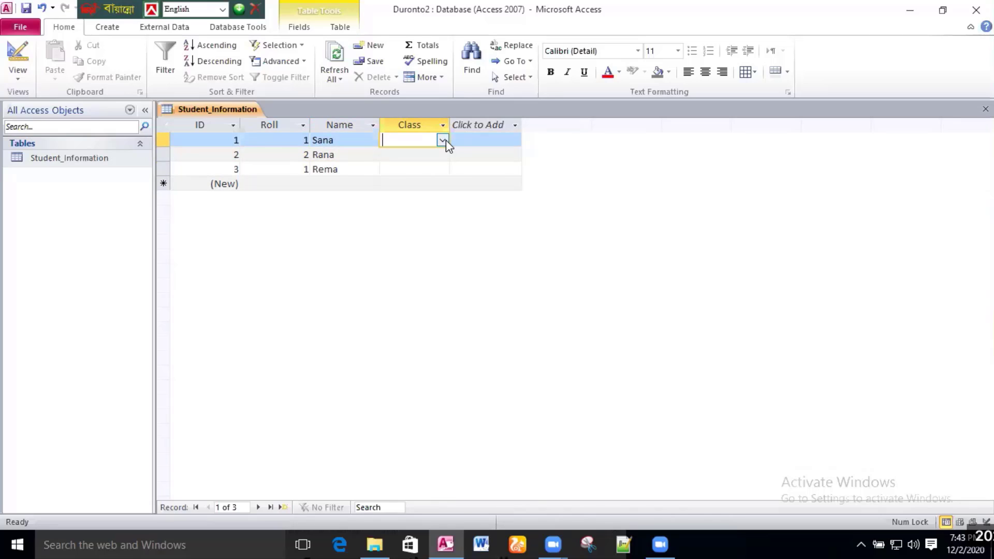
left_click(443, 140)
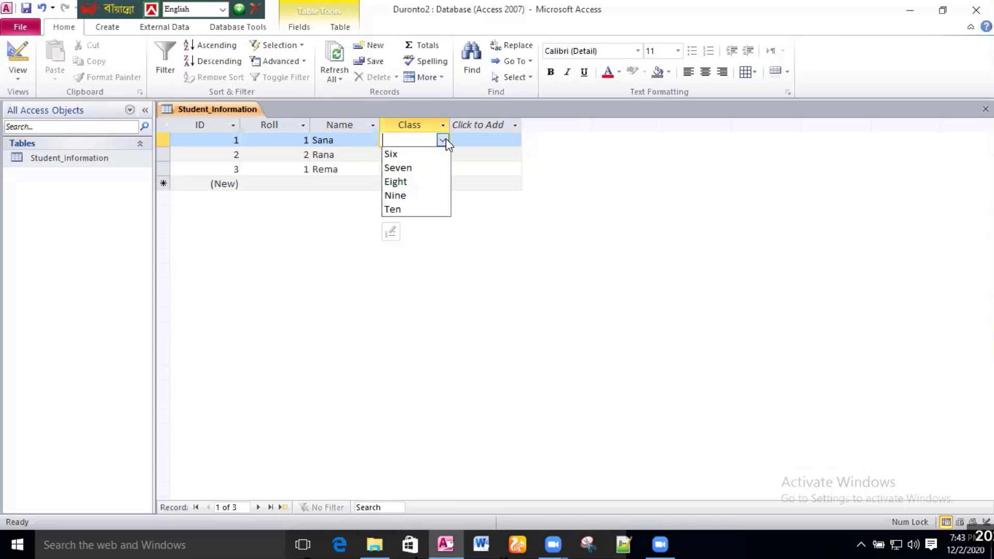
left_click(430, 154)
left_click(441, 154)
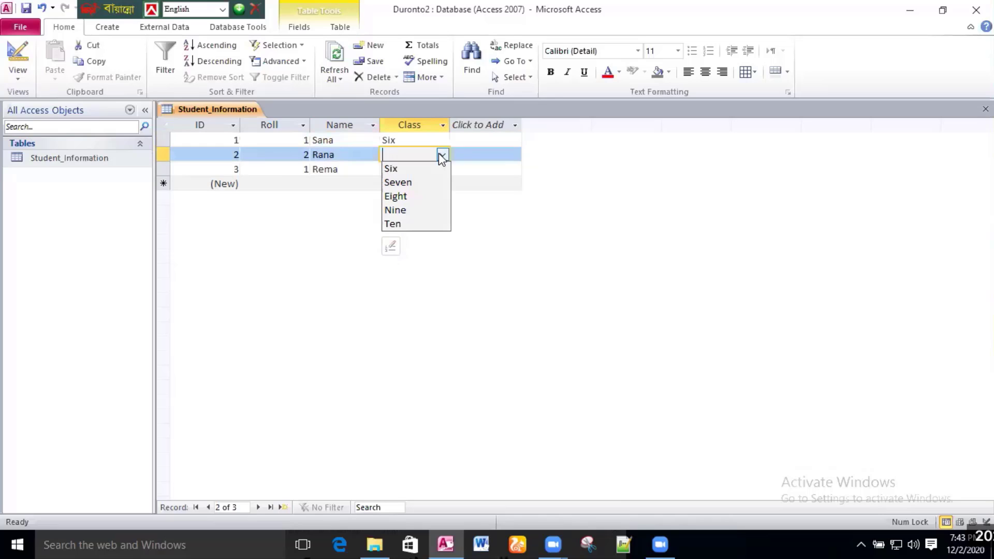
left_click(437, 158)
left_click(442, 156)
left_click(437, 182)
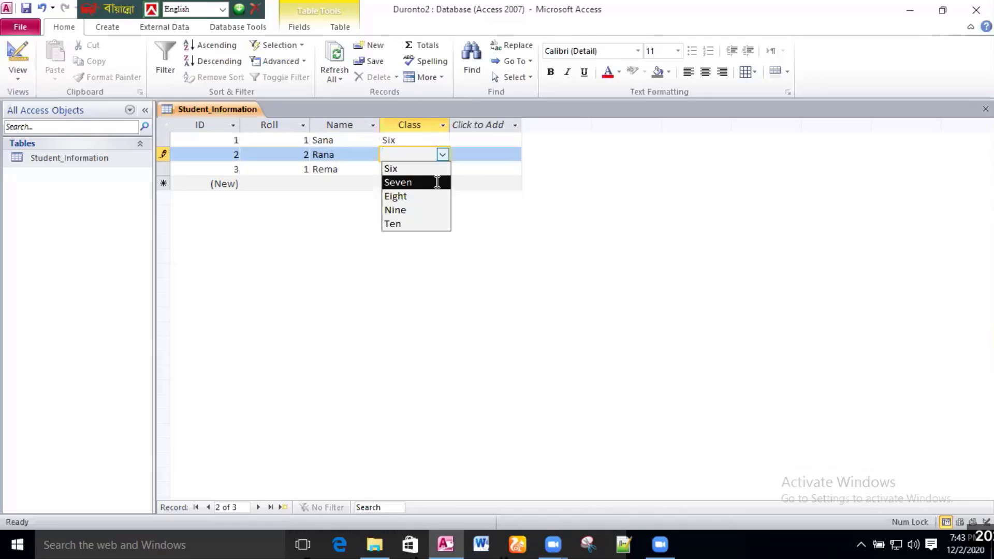
left_click(445, 170)
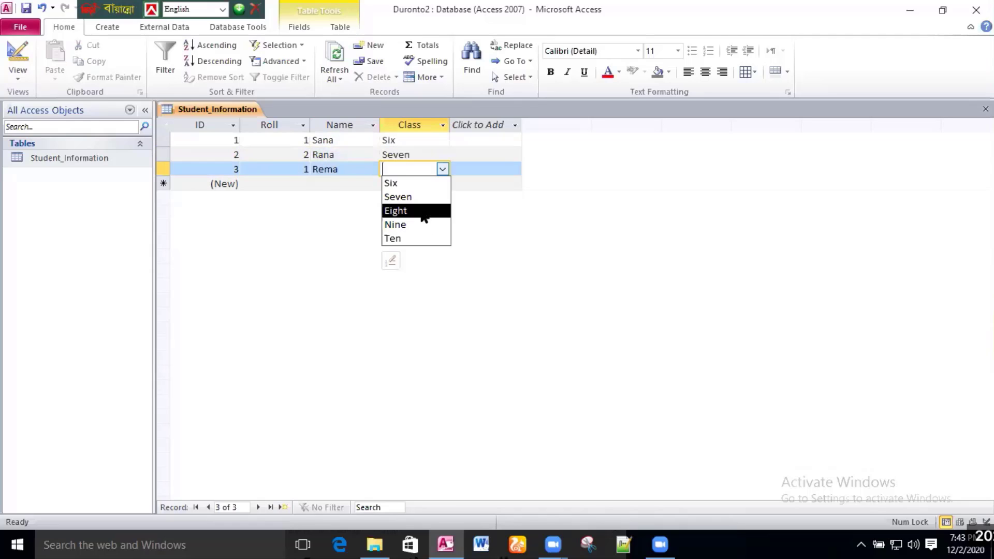
left_click(424, 207)
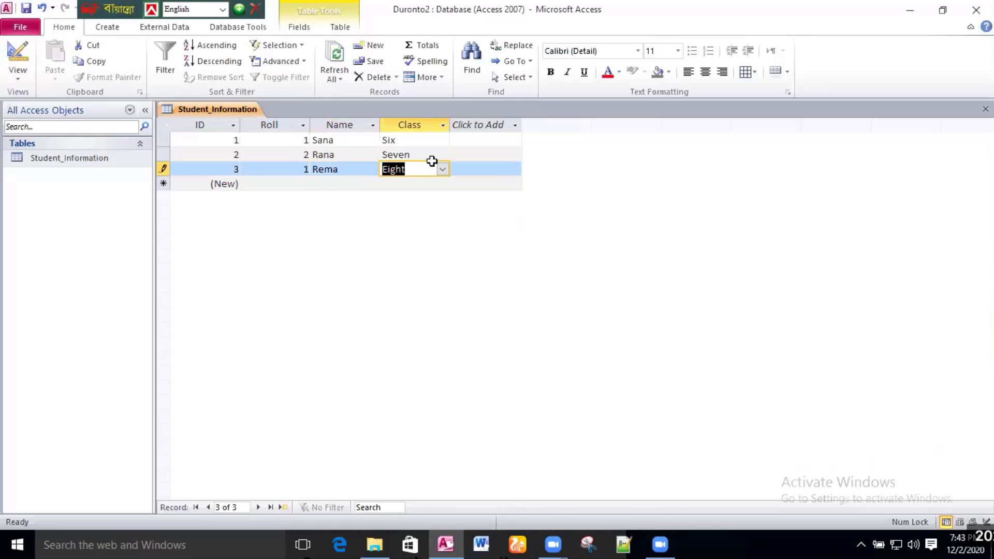
Return to Design view and add a field called Section below Class with the Text data type.
left_click(24, 49)
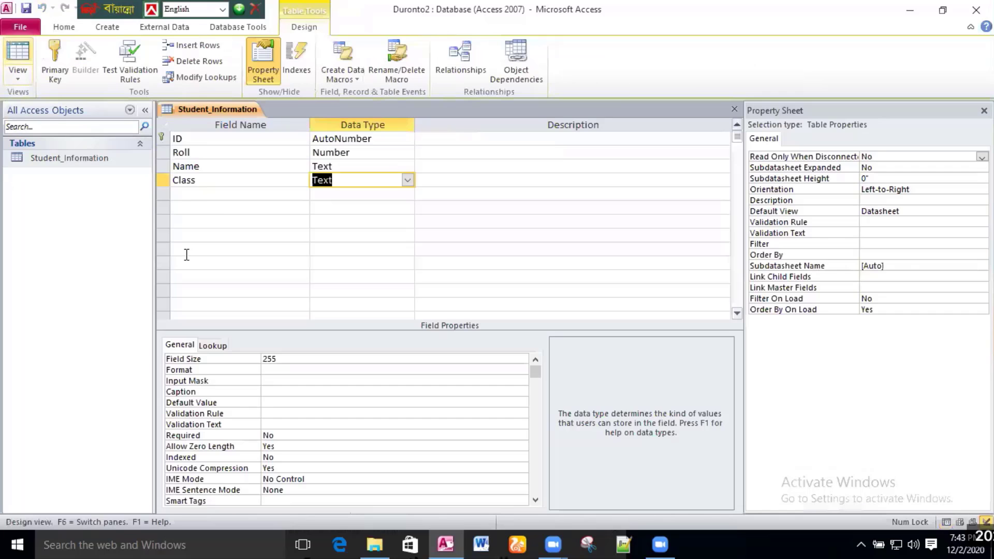
left_click(207, 195)
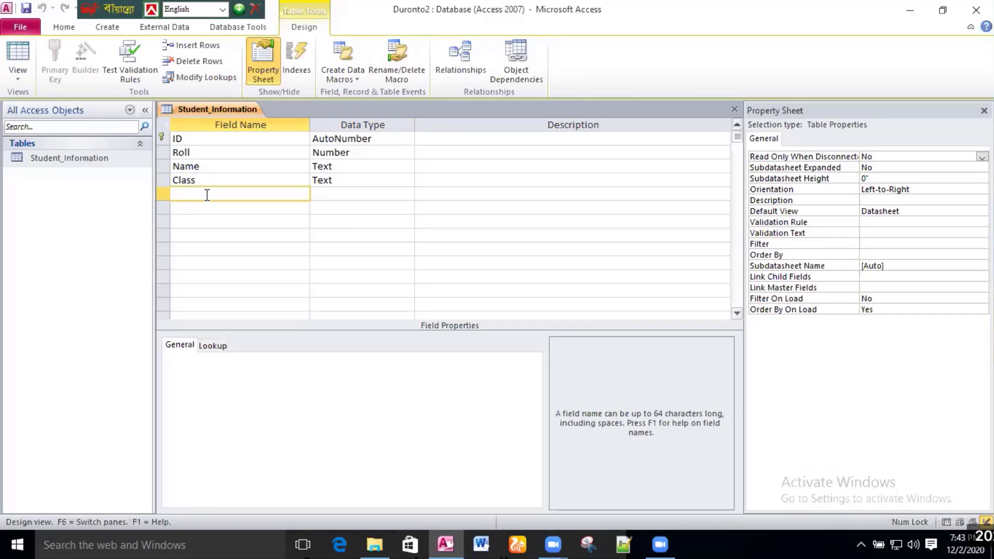
type("Section")
left_click(349, 194)
left_click(407, 193)
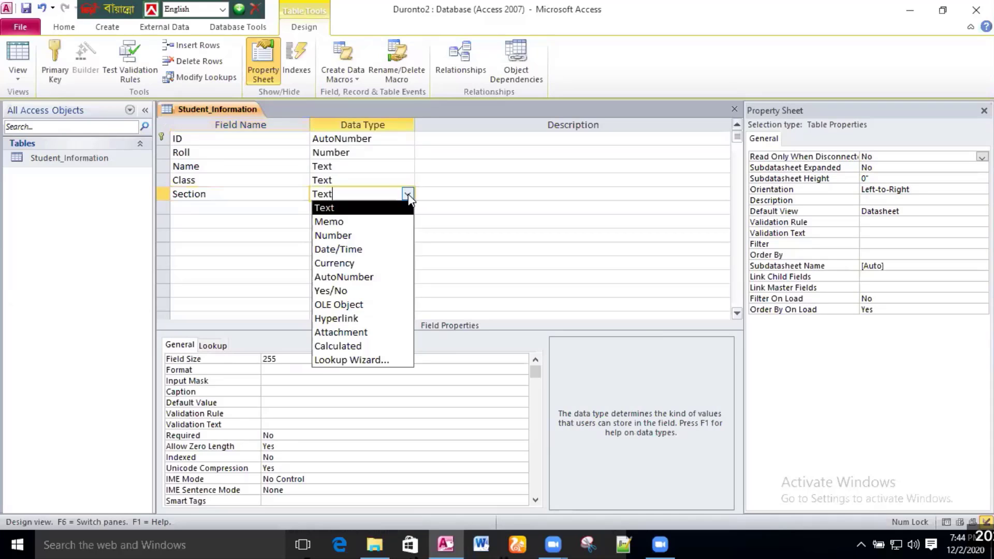
left_click(311, 169)
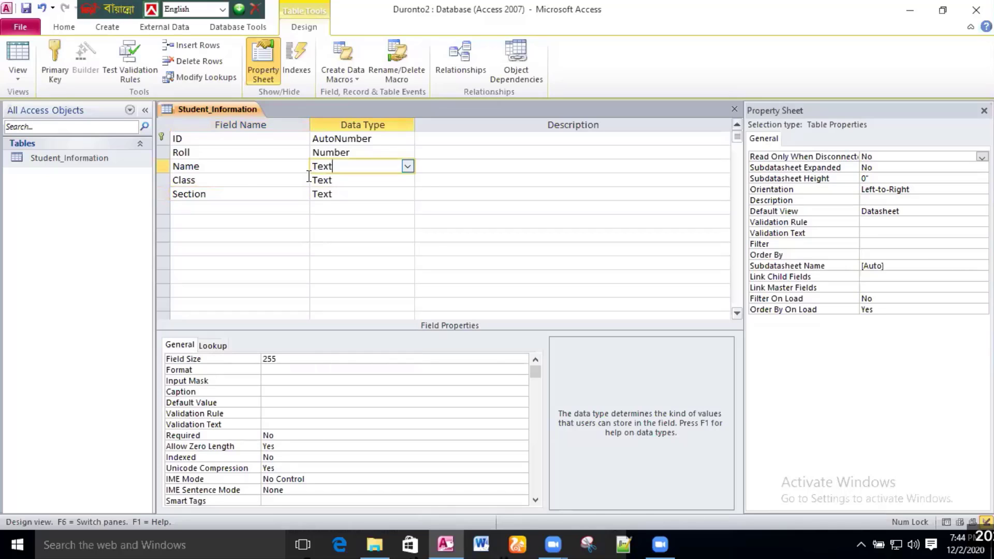
left_click(244, 194)
left_click(406, 194)
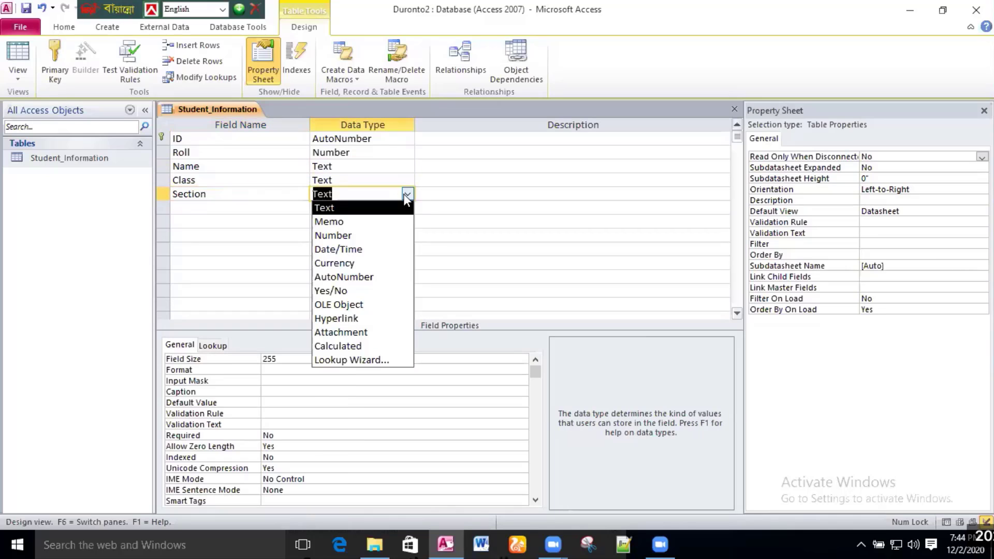
left_click(339, 195)
left_click(408, 194)
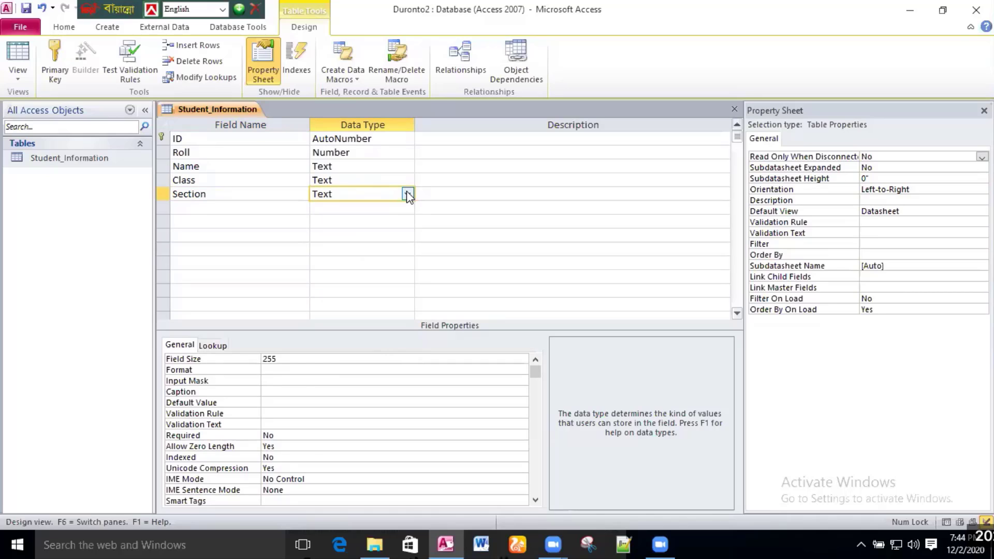
left_click(407, 195)
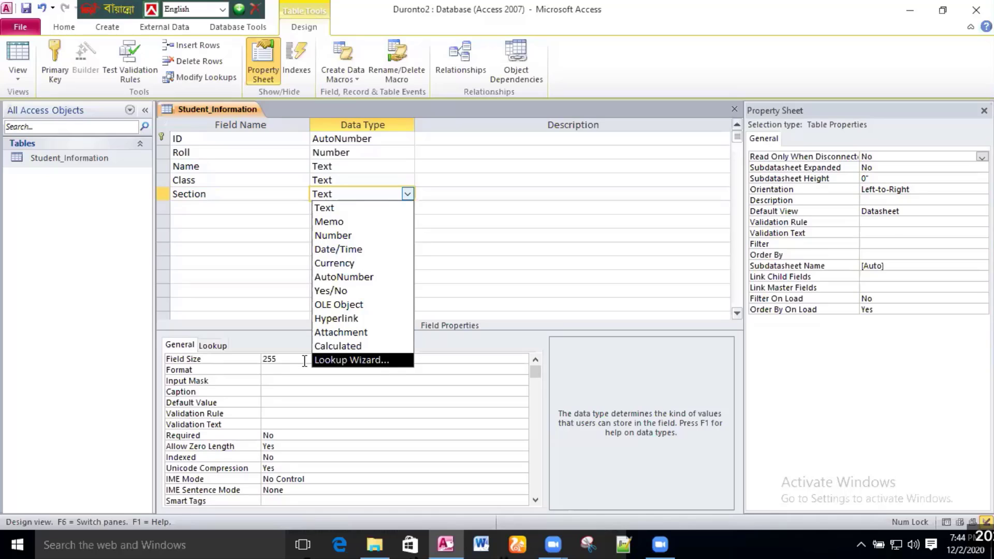
key("Tab")
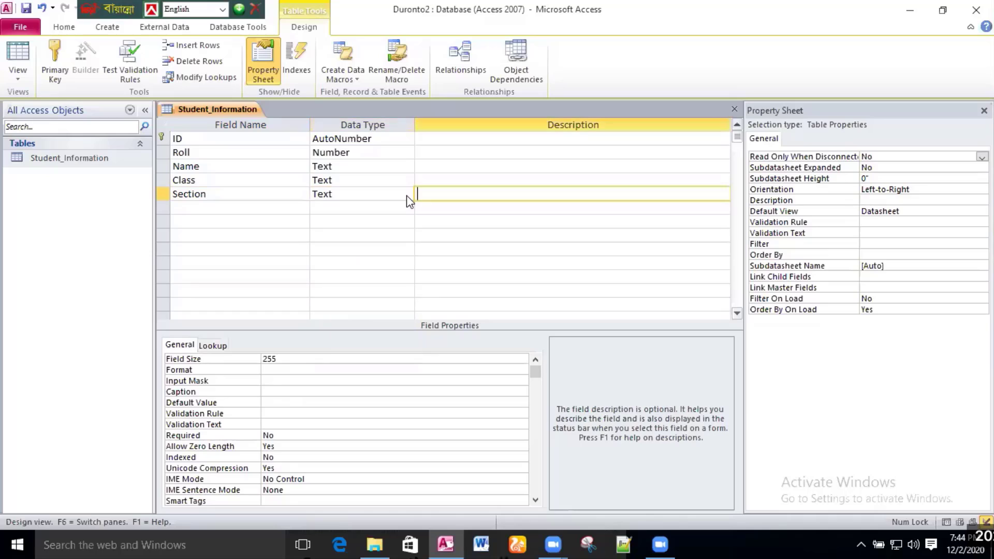
Start the Lookup Wizard for the Section field, choose to type in the values, and continue to the value list.
left_click(406, 195)
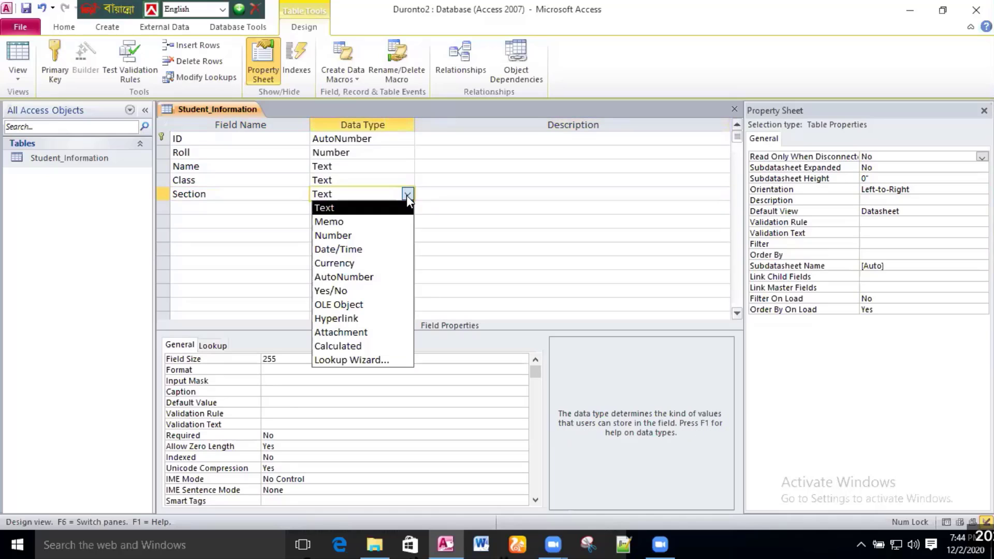
left_click(362, 360)
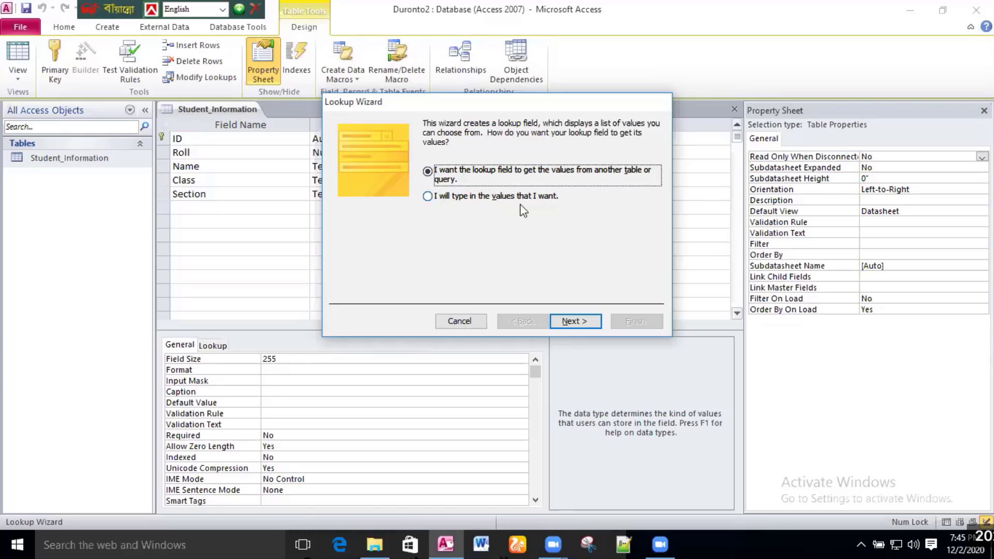
left_click(428, 197)
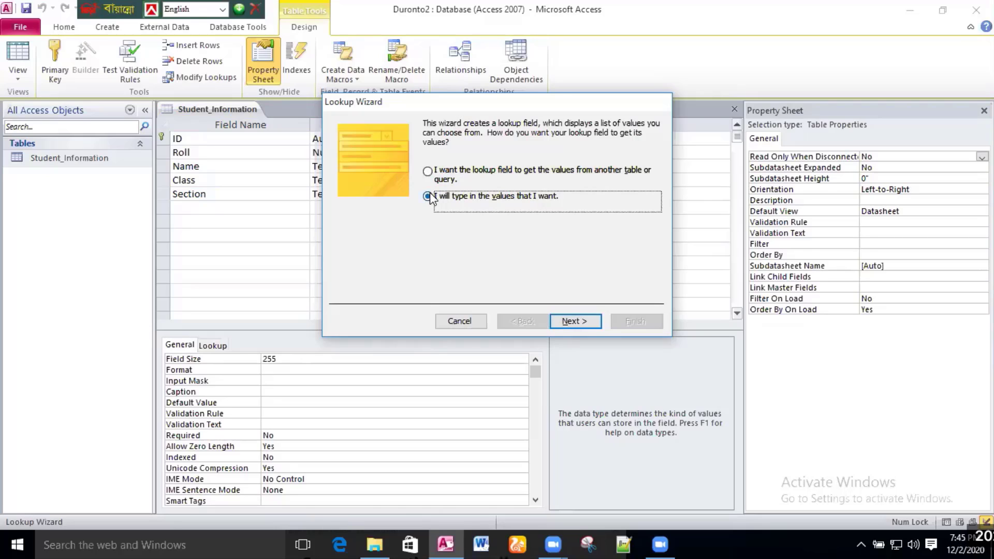
left_click(569, 321)
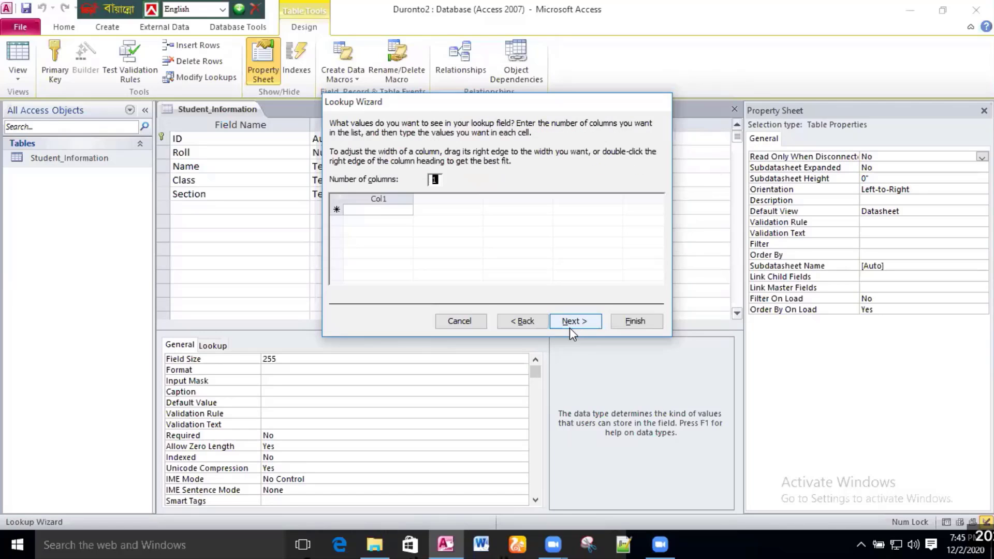
Enter A, B and C as the first Section lookup values in the single column.
left_click(385, 210)
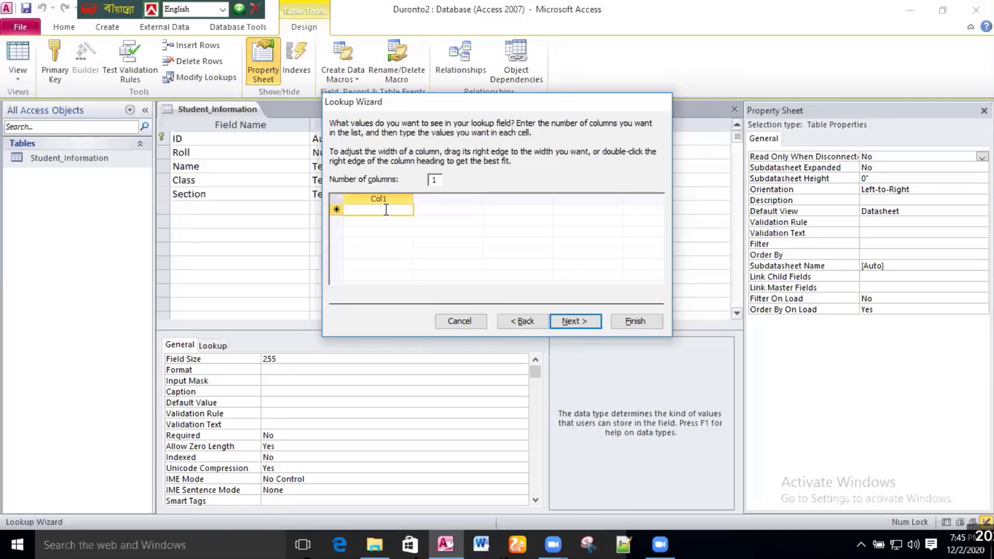
type("A")
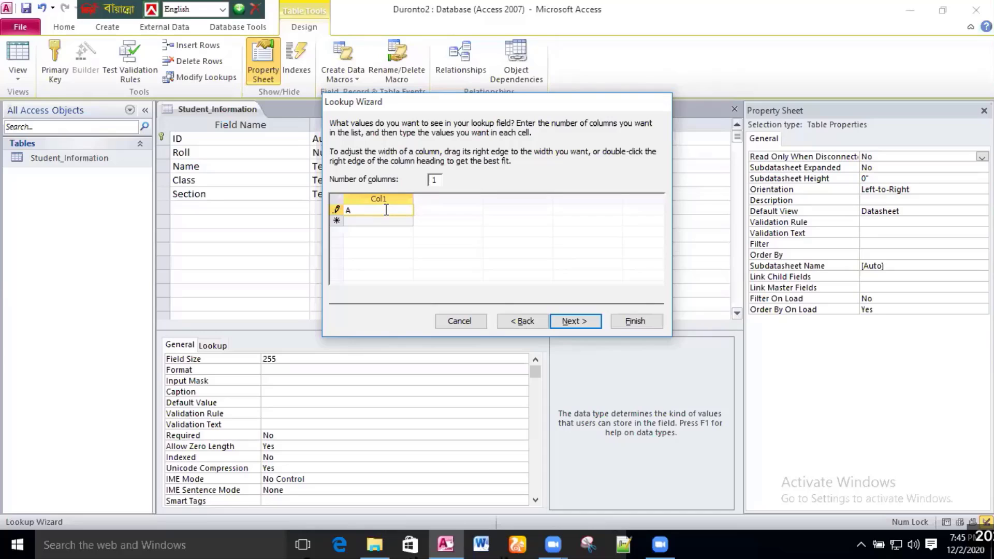
key("Return")
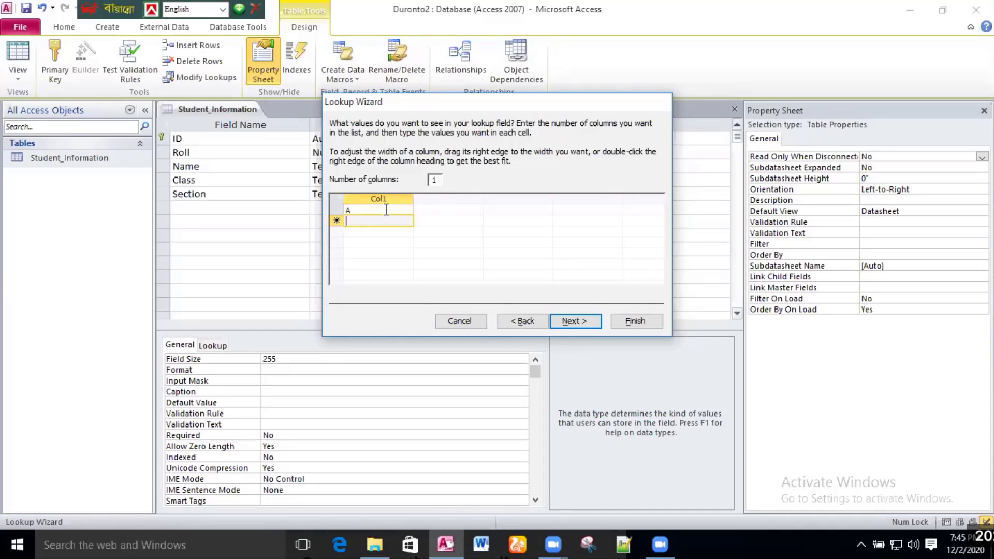
type("B")
key("Return")
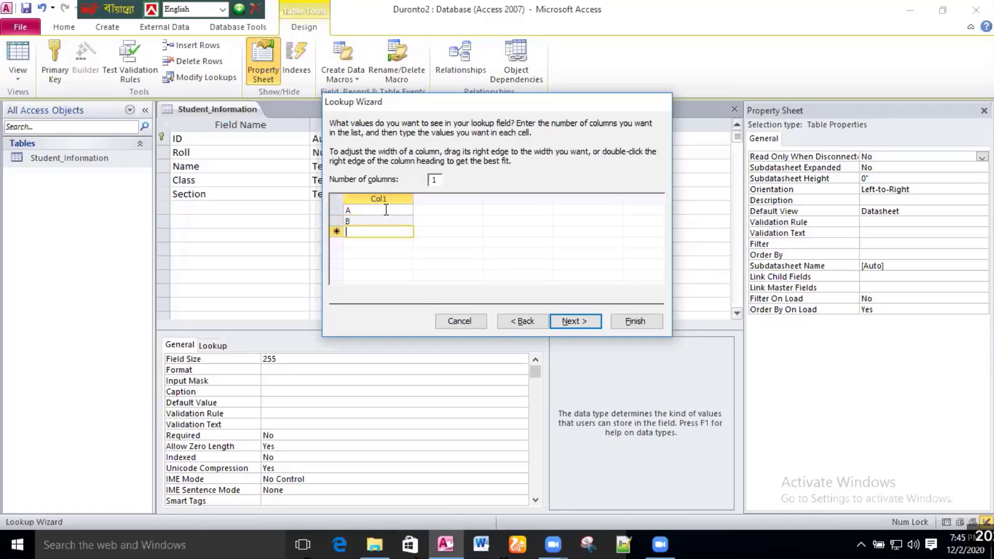
type("C")
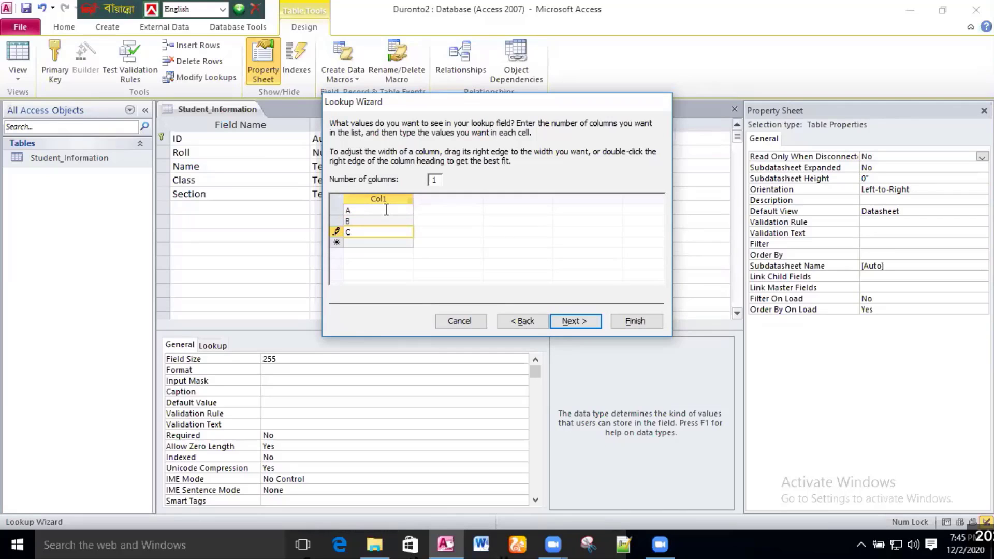
Add Science, Arts and Comarts below C in the lookup value list, and continue to the field label page.
left_click(376, 244)
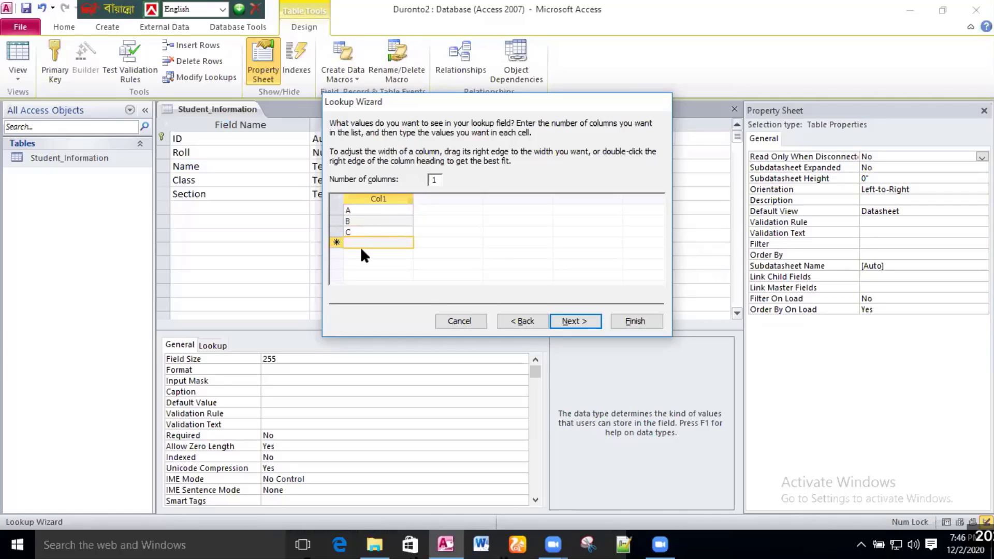
type("Science")
key("Down")
type("A")
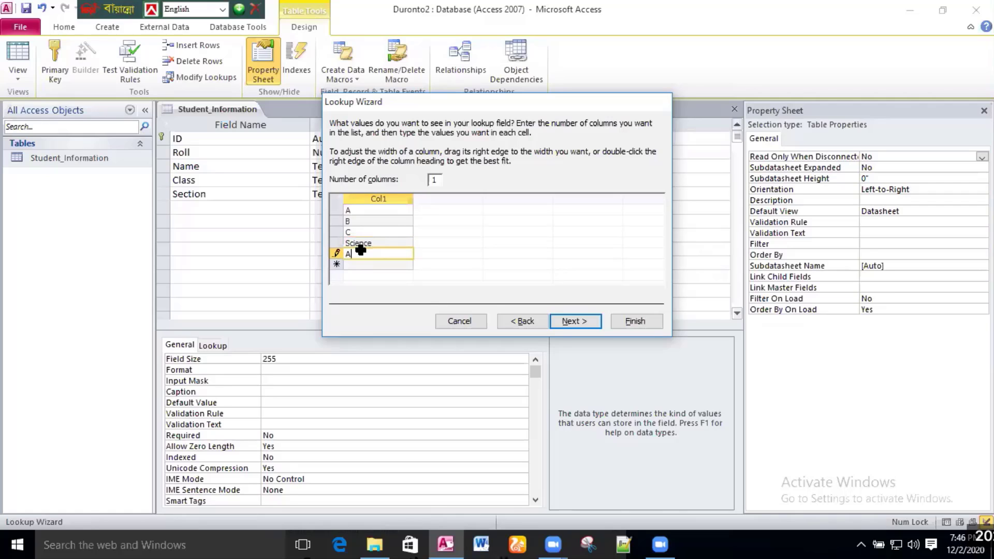
type("rts")
key("Down")
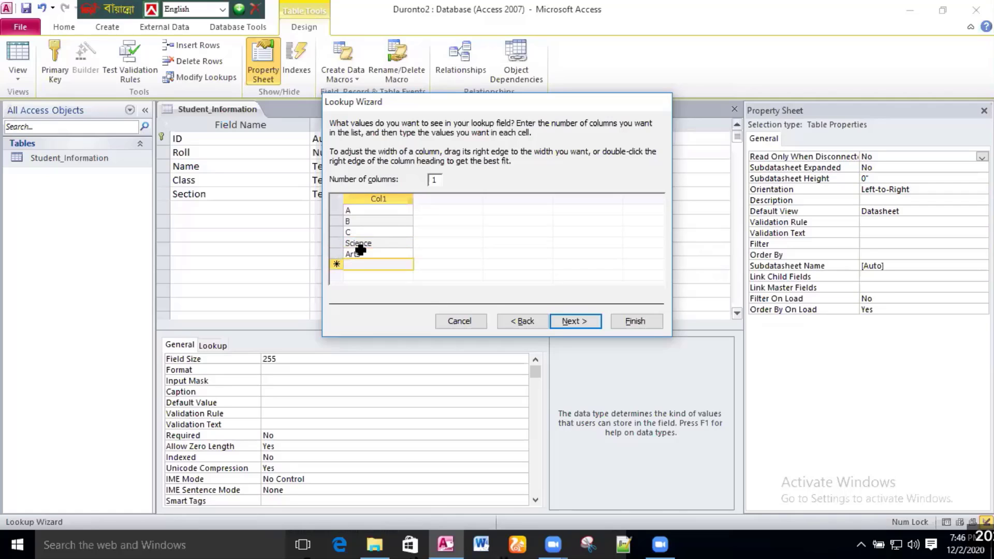
type("Comarts")
left_click(218, 15)
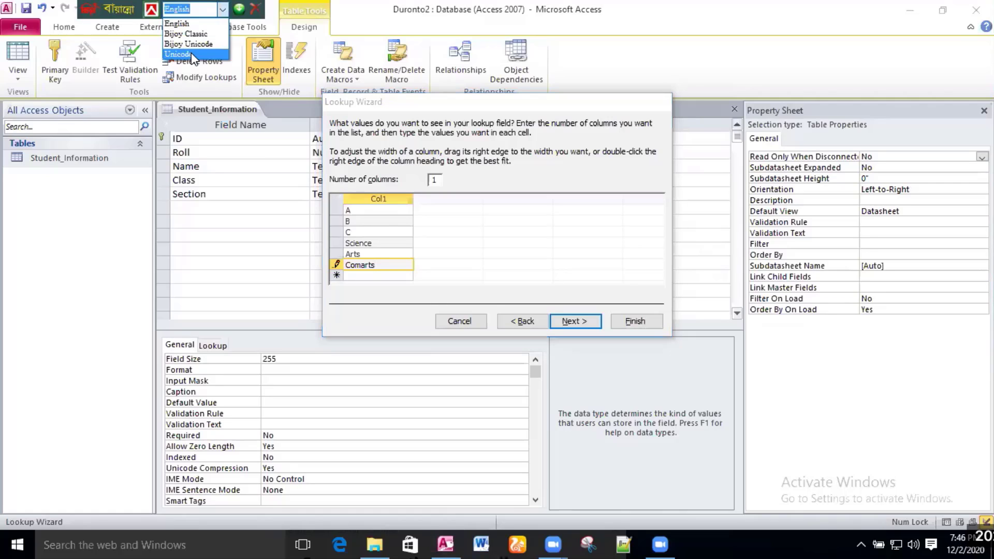
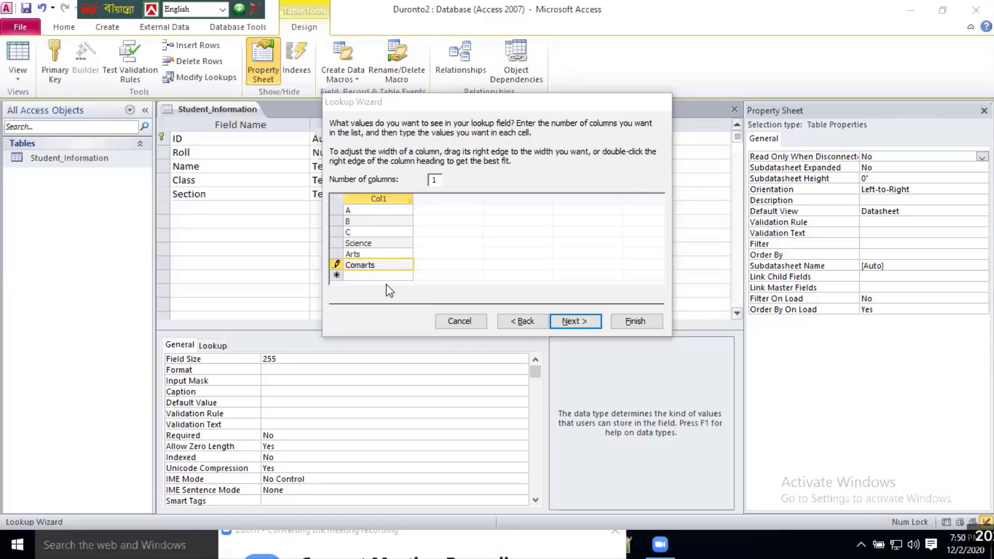
left_click(586, 319)
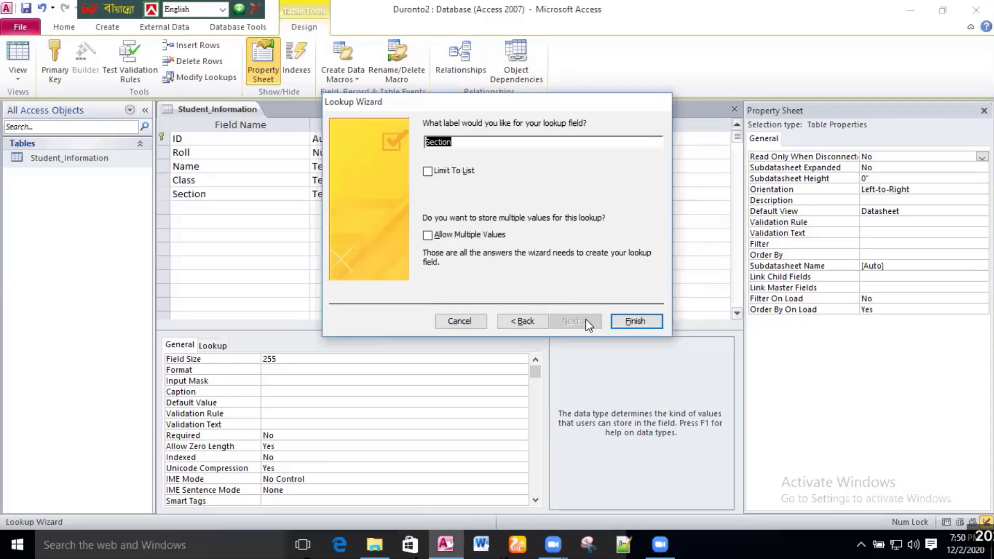
Finish the Section lookup with its default label and display Student_Information in Datasheet view, saving the table.
left_click(628, 321)
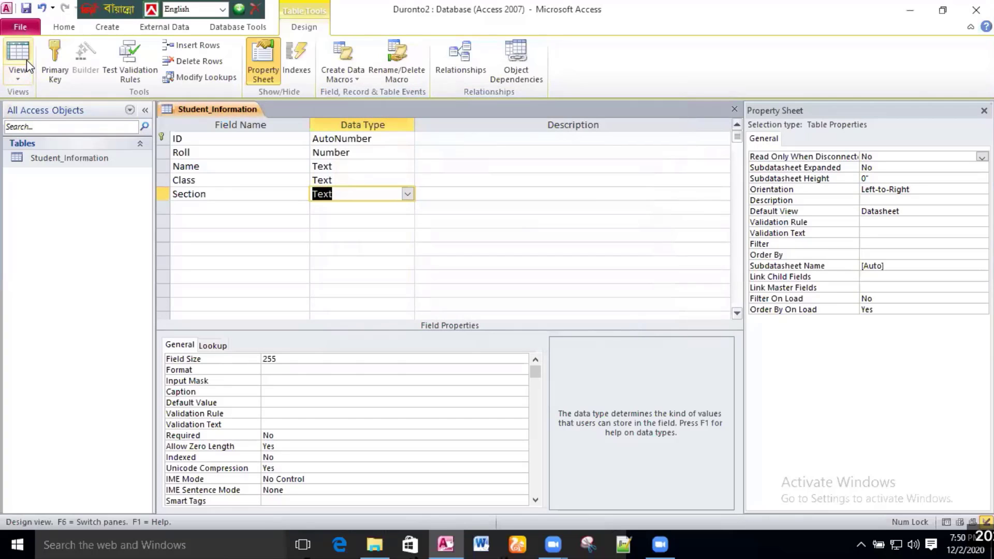
left_click(27, 60)
left_click(470, 314)
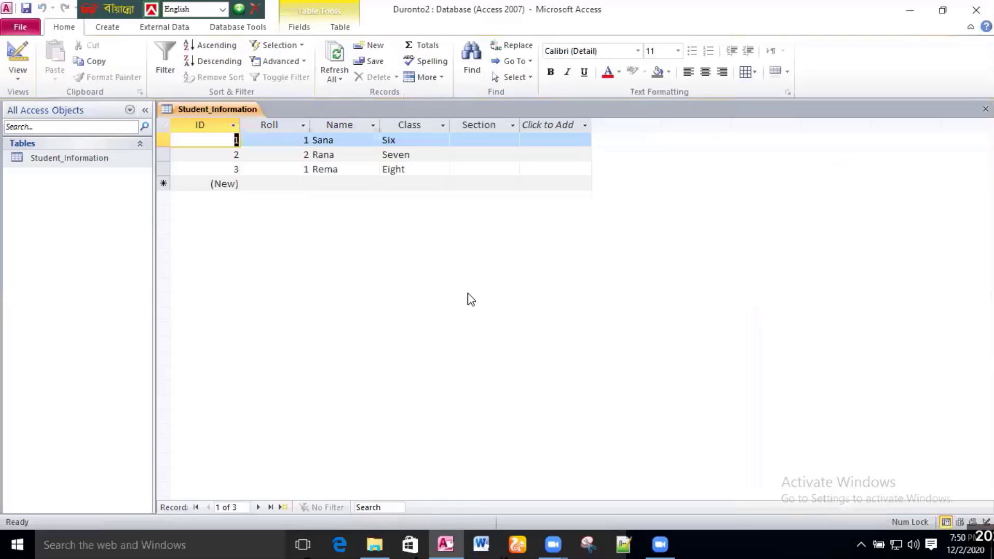
Choose Section A from the lookup list for all three student records.
left_click(513, 140)
left_click(512, 140)
left_click(508, 155)
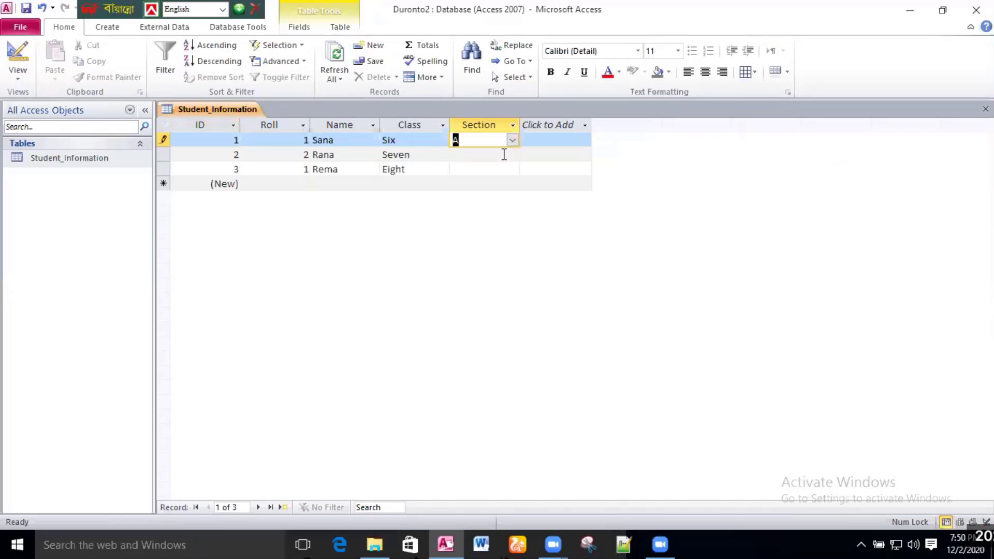
left_click(512, 155)
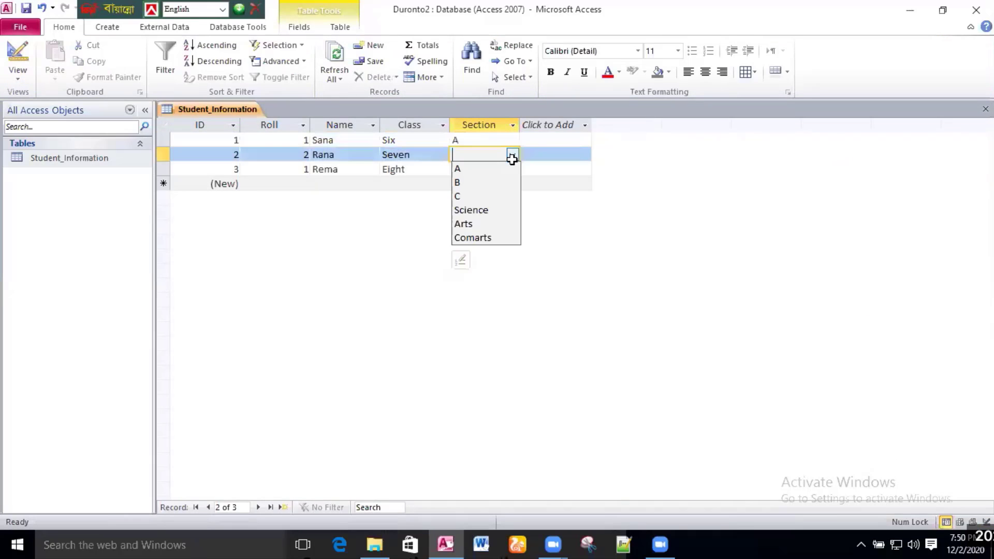
left_click(510, 170)
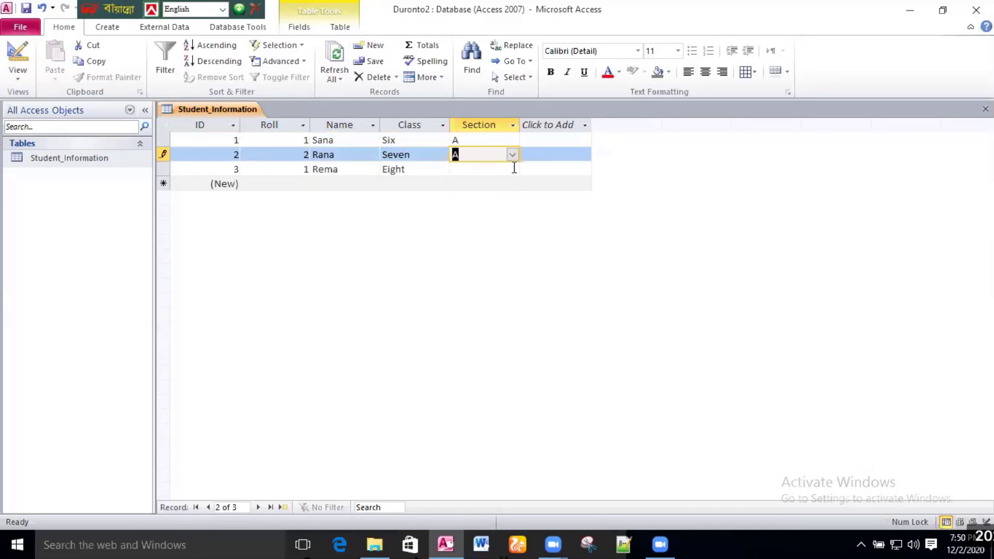
left_click(512, 169)
left_click(511, 183)
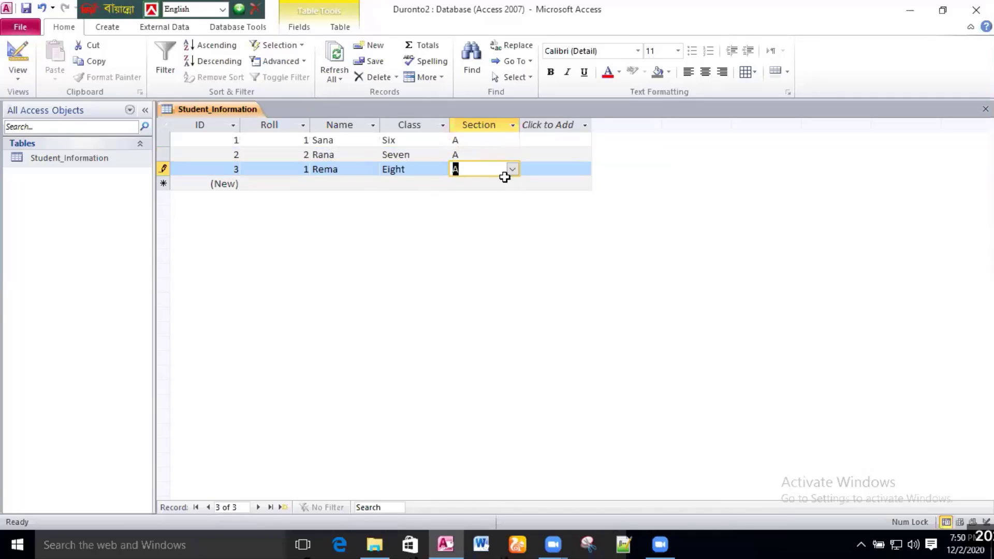
Set the third record's Class to Nine and its Section to Science from the lookup lists.
left_click(422, 168)
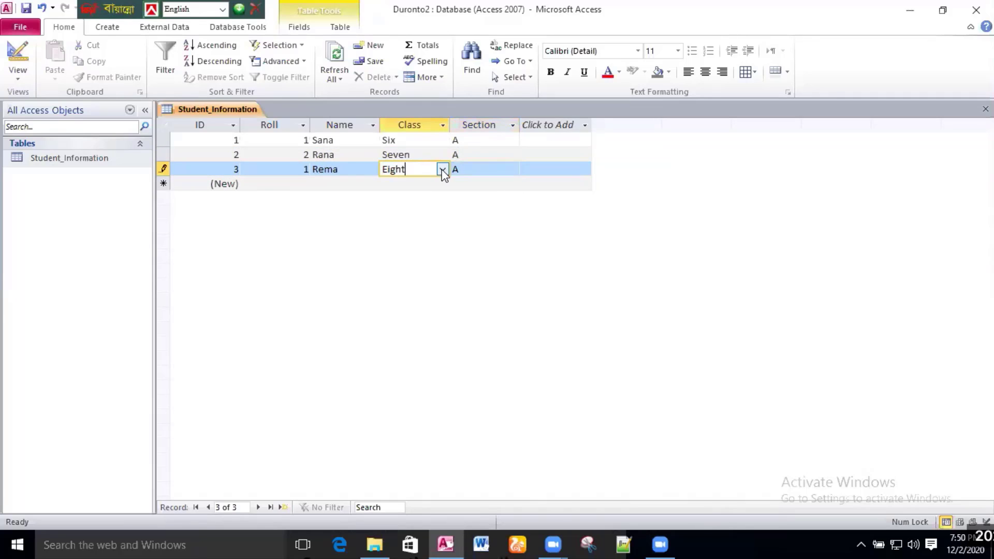
left_click(442, 169)
left_click(428, 224)
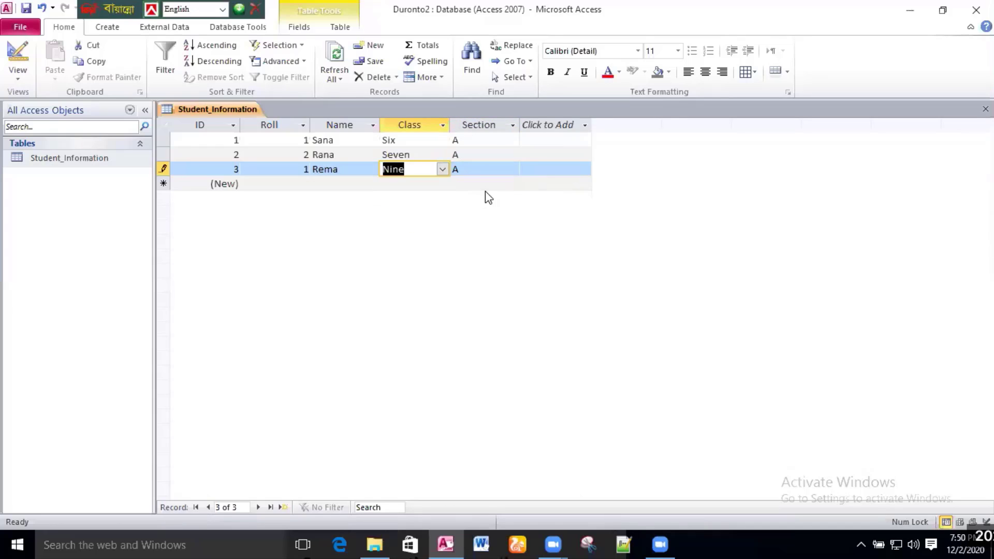
left_click(505, 169)
left_click(512, 169)
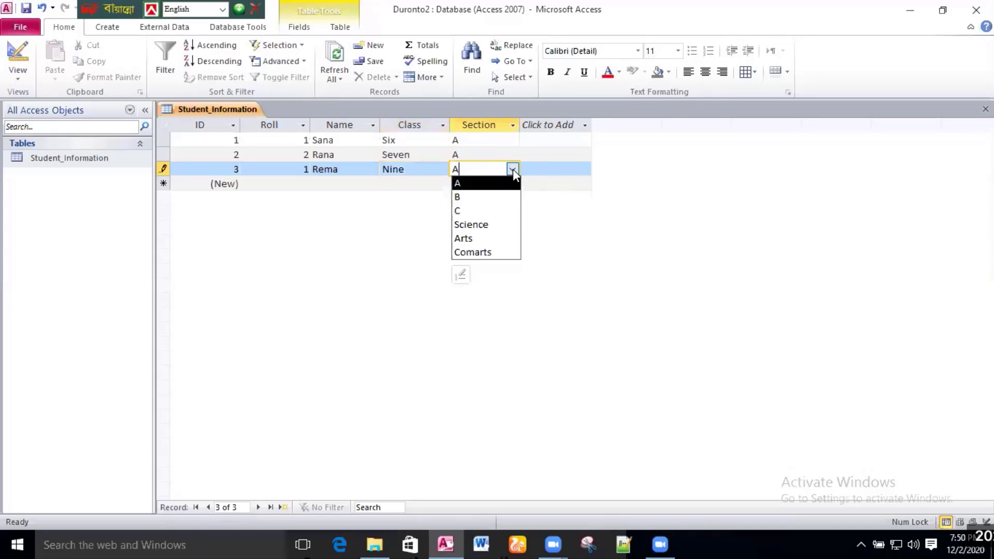
left_click(484, 224)
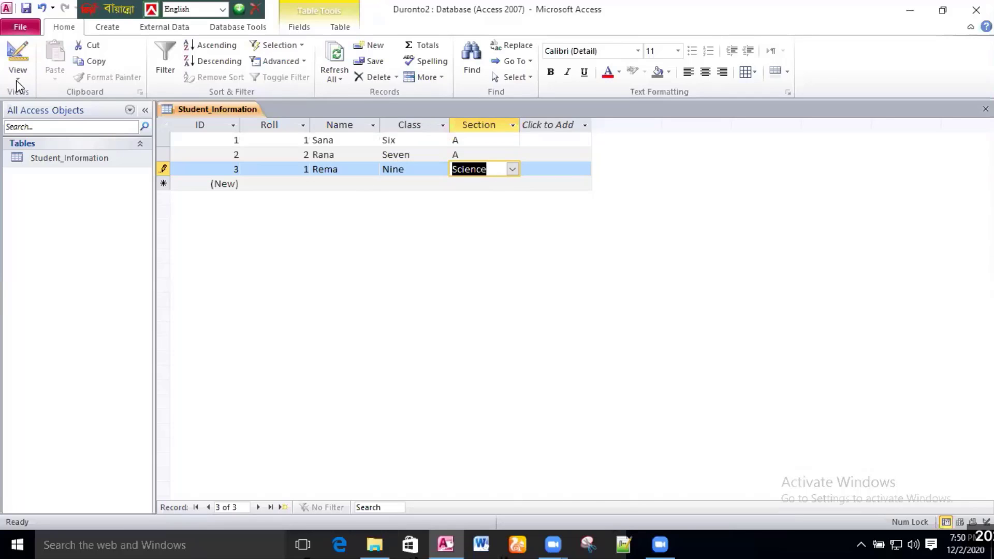
Return Student_Information to Design view and go to the empty field name row below Section.
left_click(18, 52)
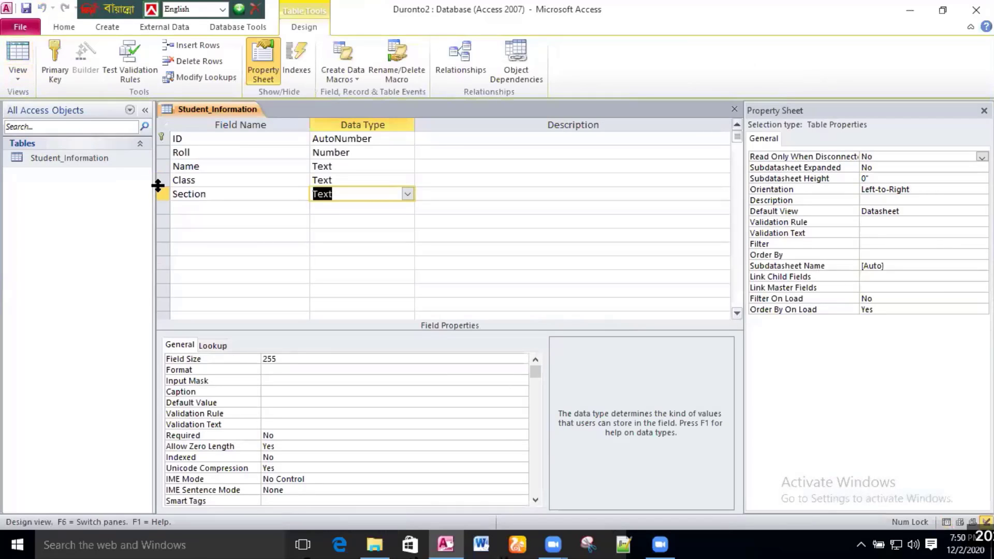
left_click(205, 207)
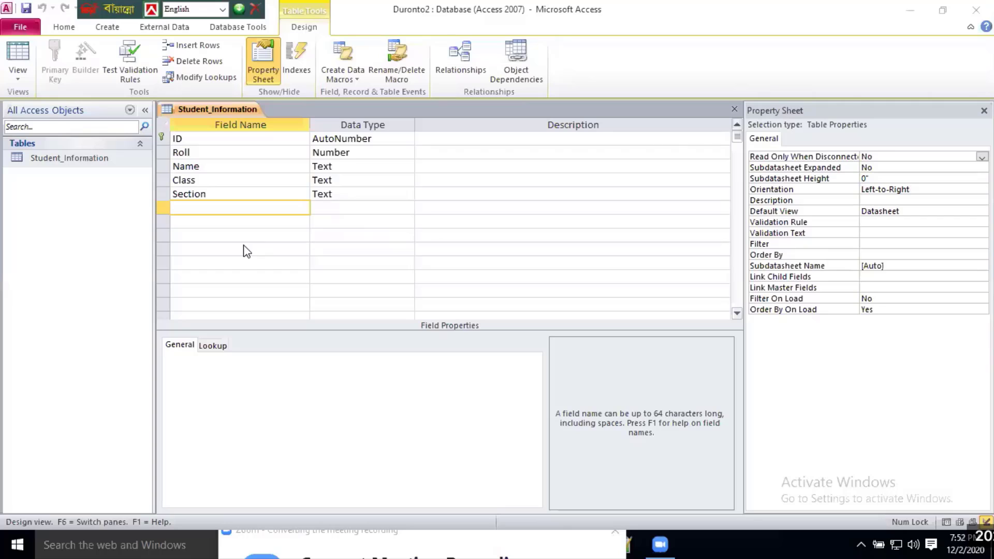
left_click(229, 141)
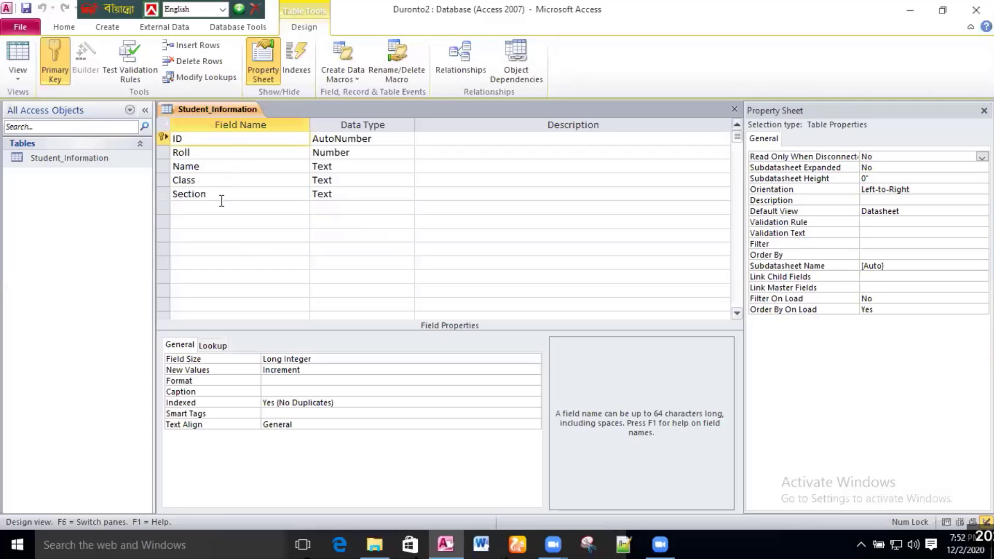
left_click(222, 209)
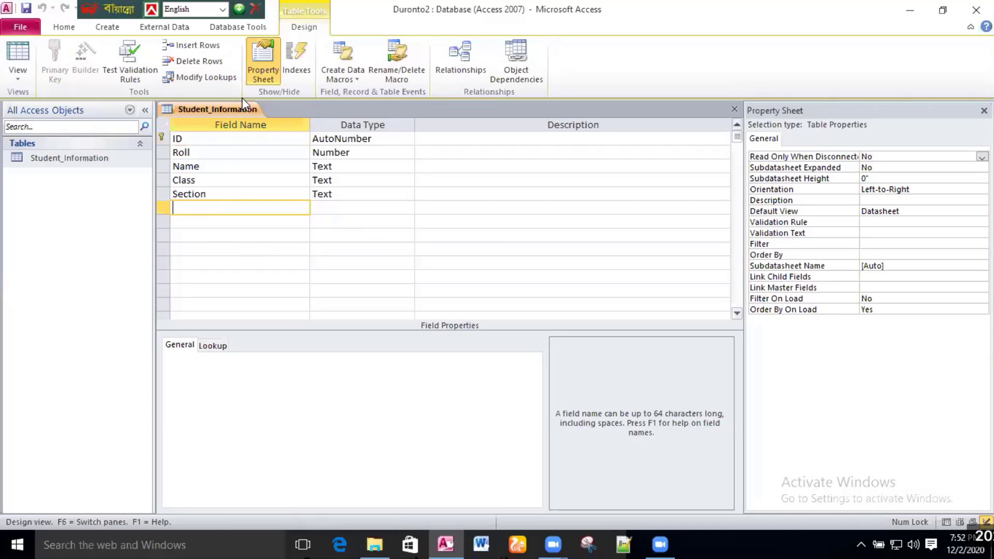
left_click(239, 144)
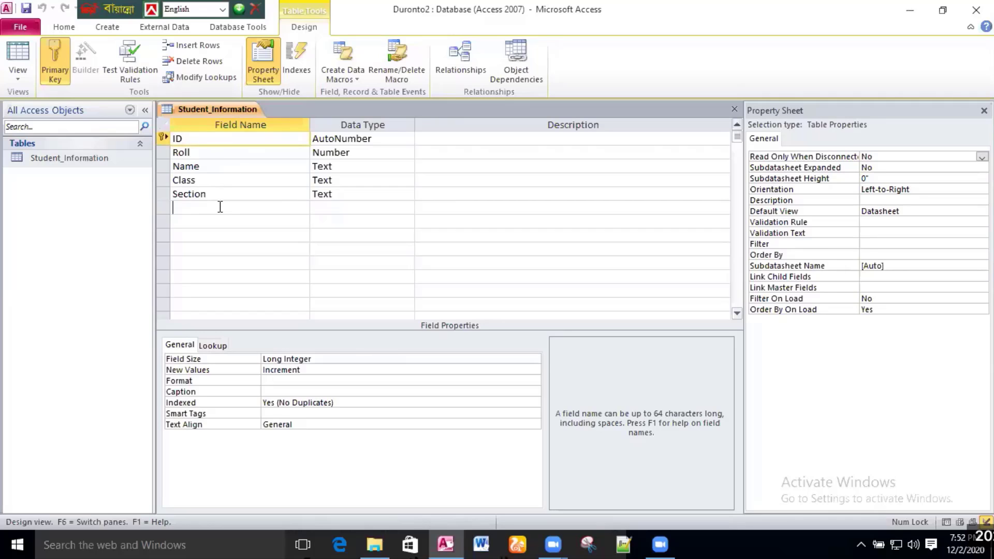
left_click(220, 208)
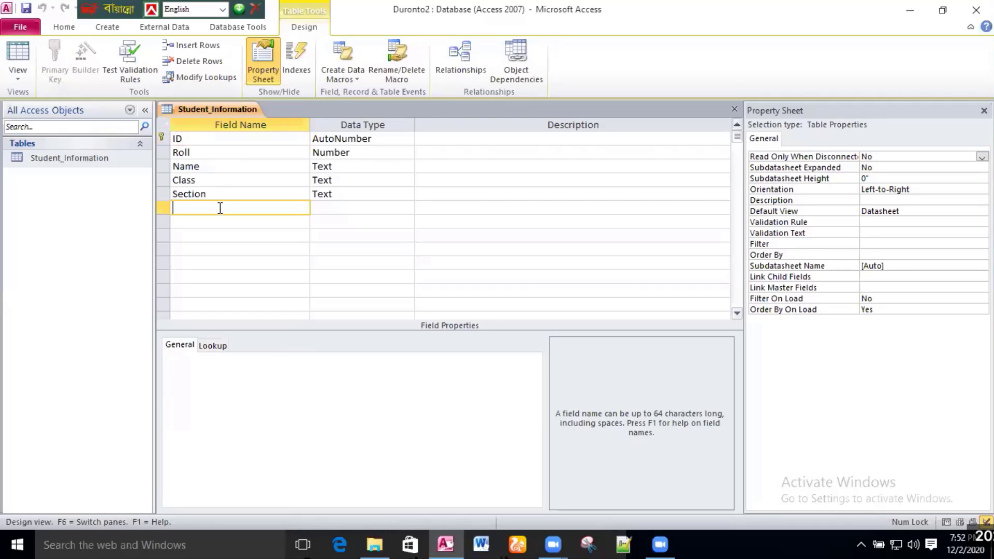
type("Date")
key("BackSpace")
key("BackSpace")
key("BackSpace")
key("BackSpace")
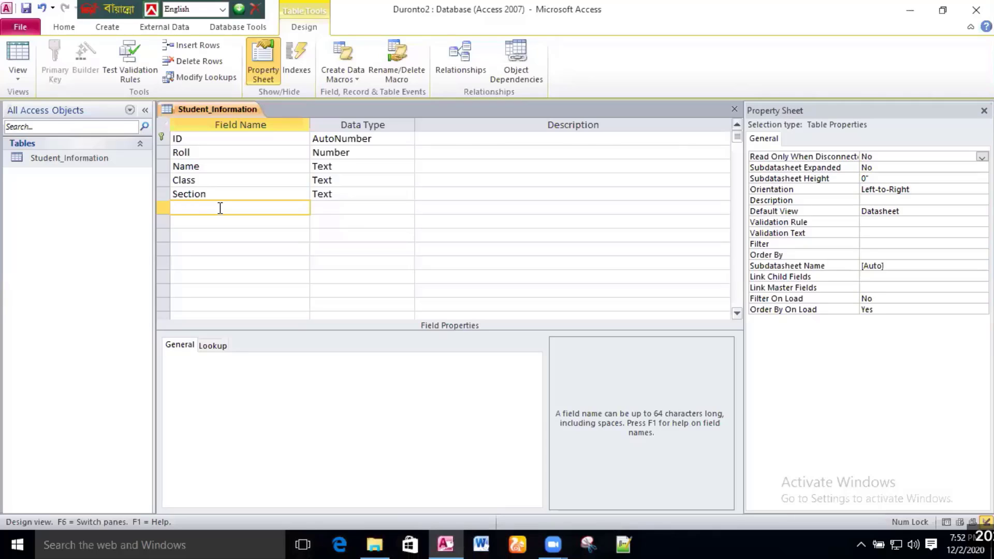
Add a field called Bdate with the Date/Time data type and close the table, saving its design changes.
type("Bdate")
left_click(336, 207)
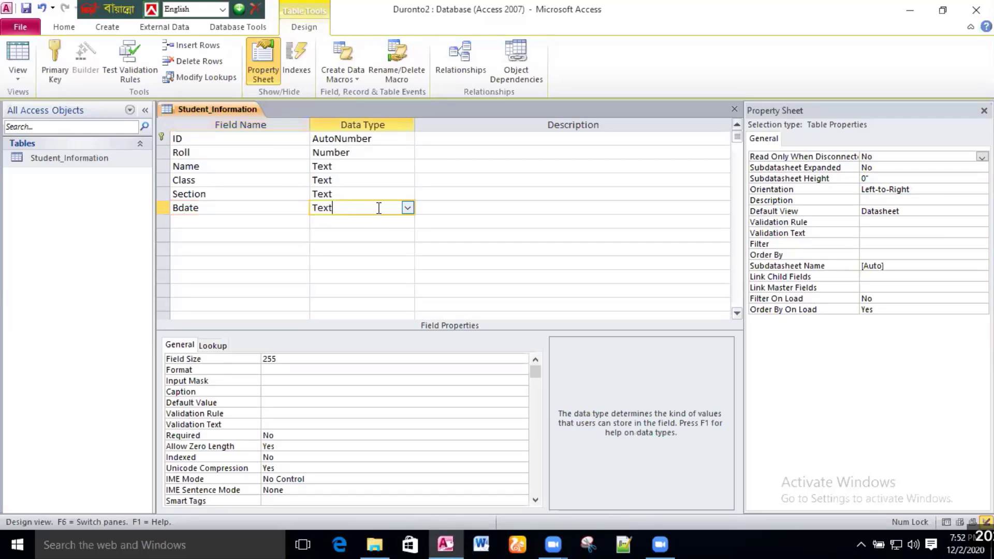
left_click(408, 208)
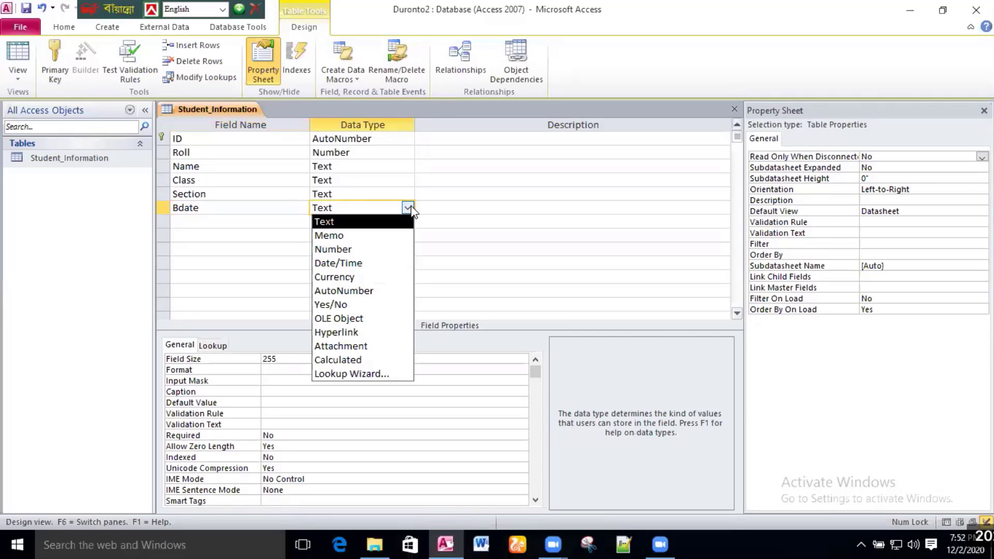
left_click(396, 260)
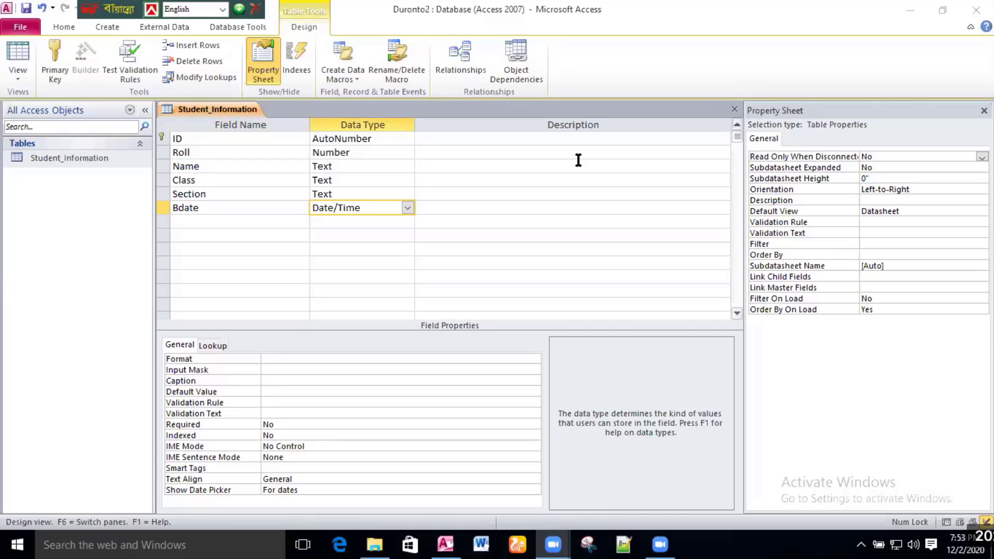
left_click(734, 109)
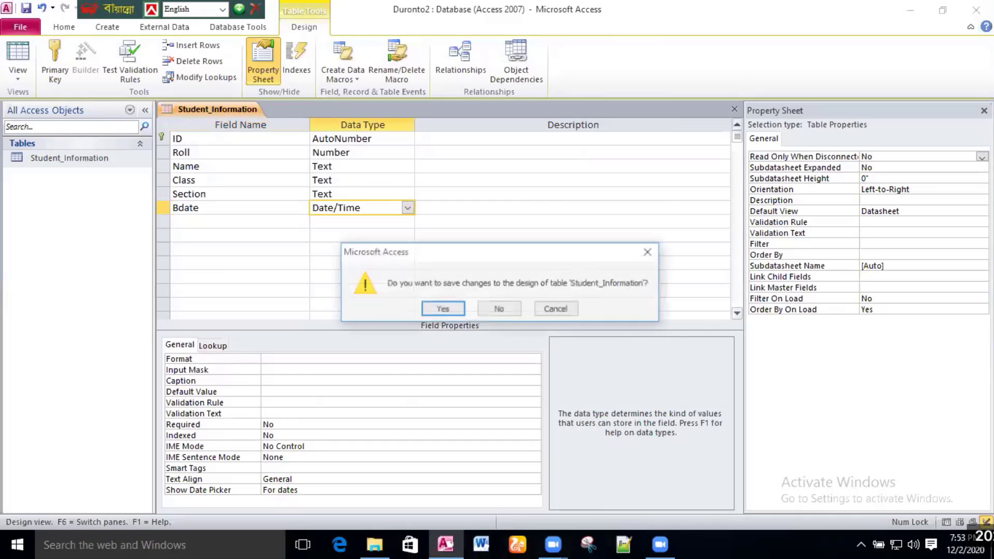
left_click(442, 309)
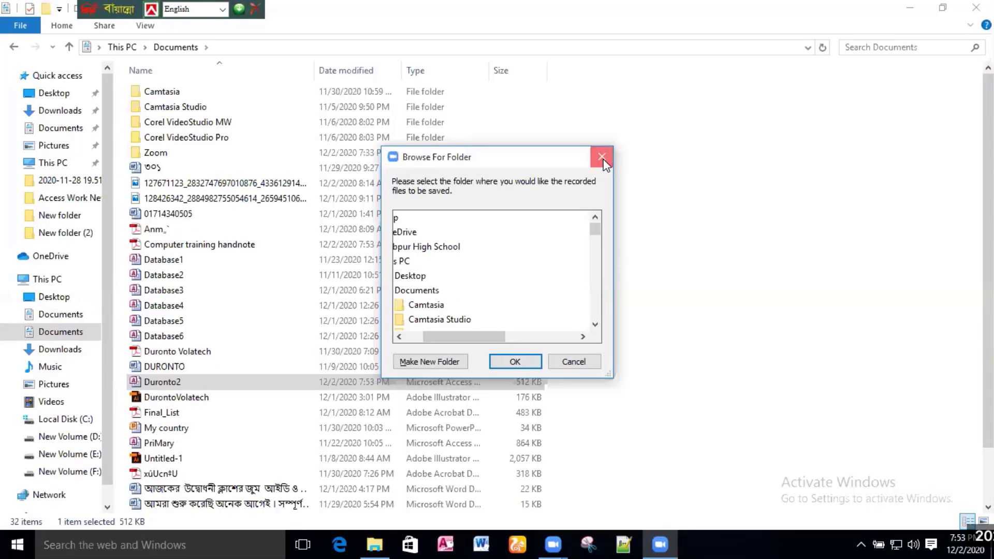
Dismiss the Browse For Folder dialog and close the open File Explorer windows to reach the desktop.
left_click(602, 158)
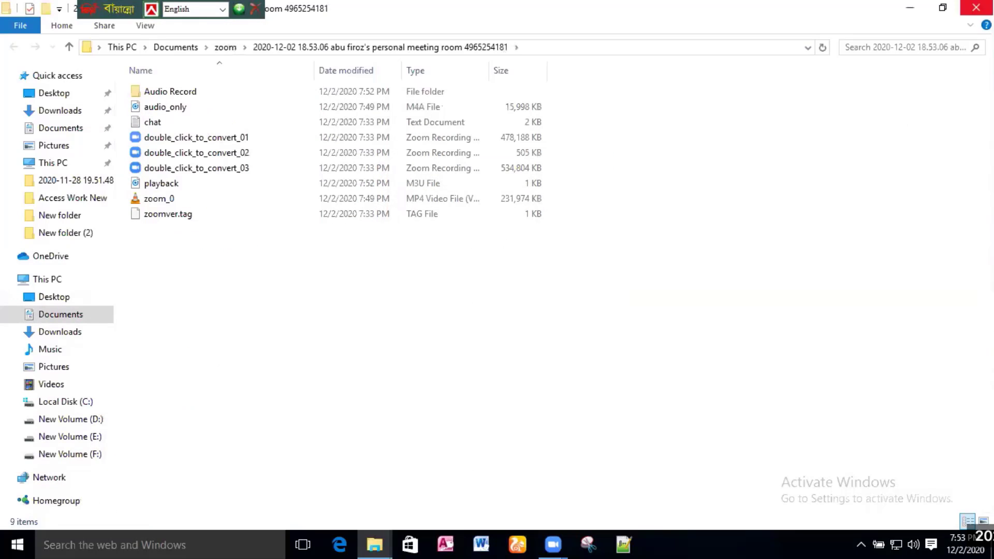
left_click(976, 7)
left_click(975, 7)
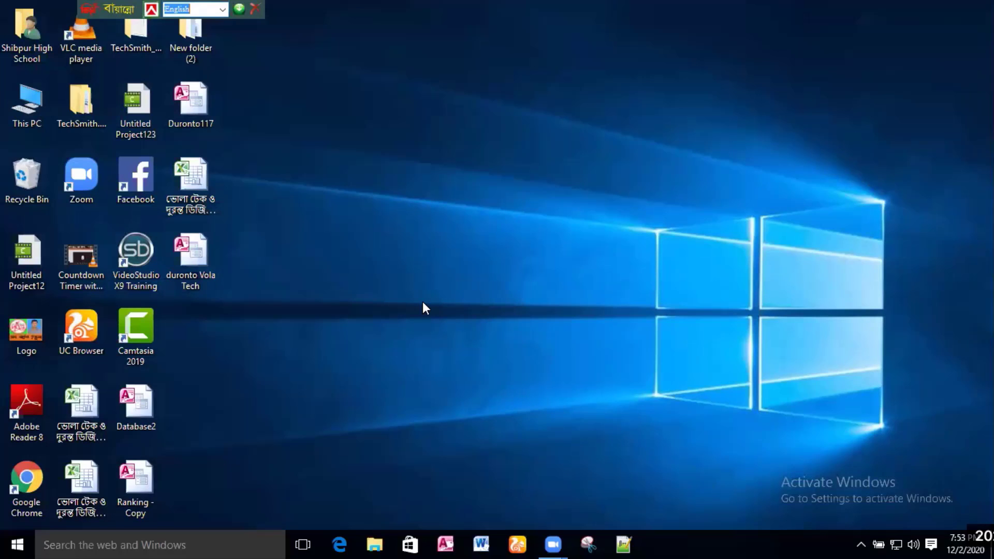
Refresh the desktop and examine the new-item types it offers, including Microsoft Access Database, without creating anything.
right_click(302, 236)
left_click(342, 284)
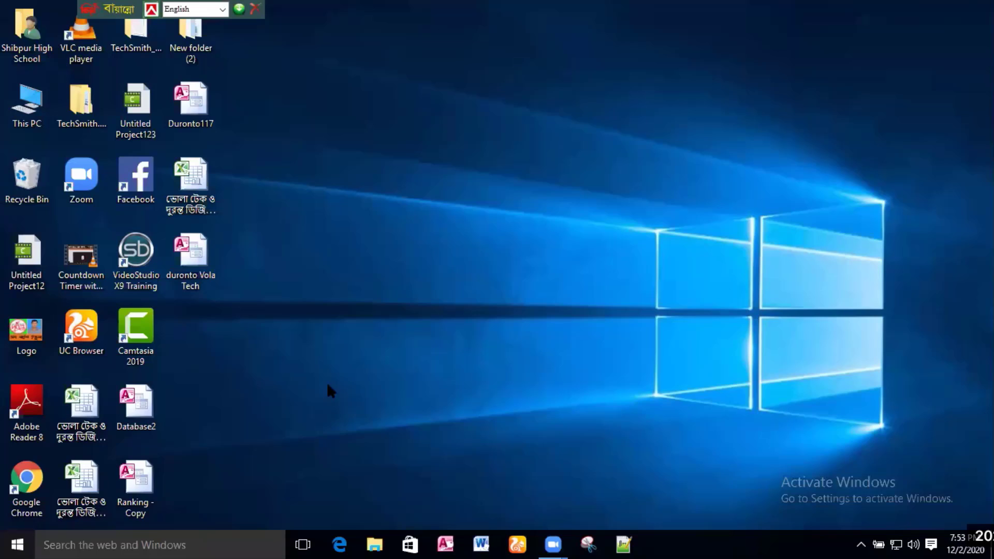
right_click(306, 188)
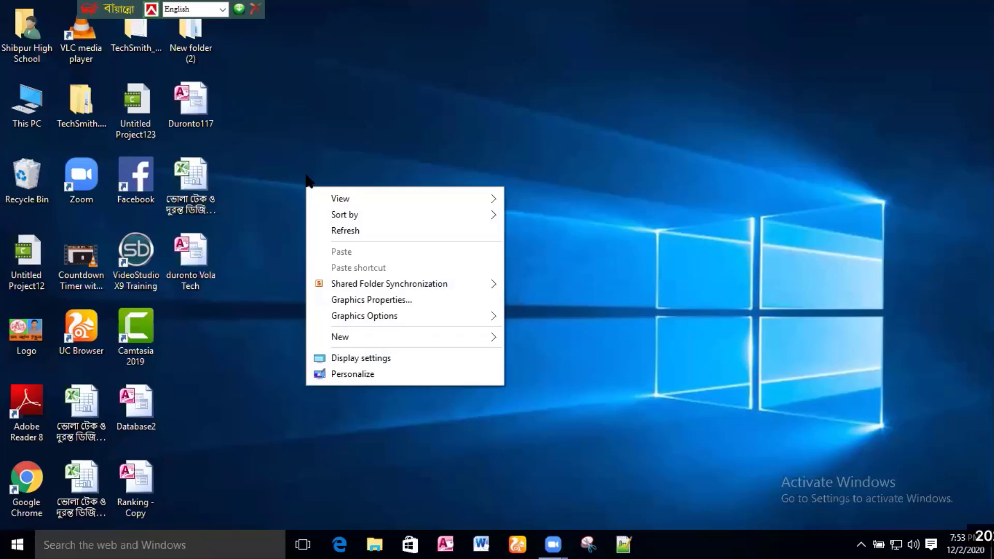
left_click(386, 335)
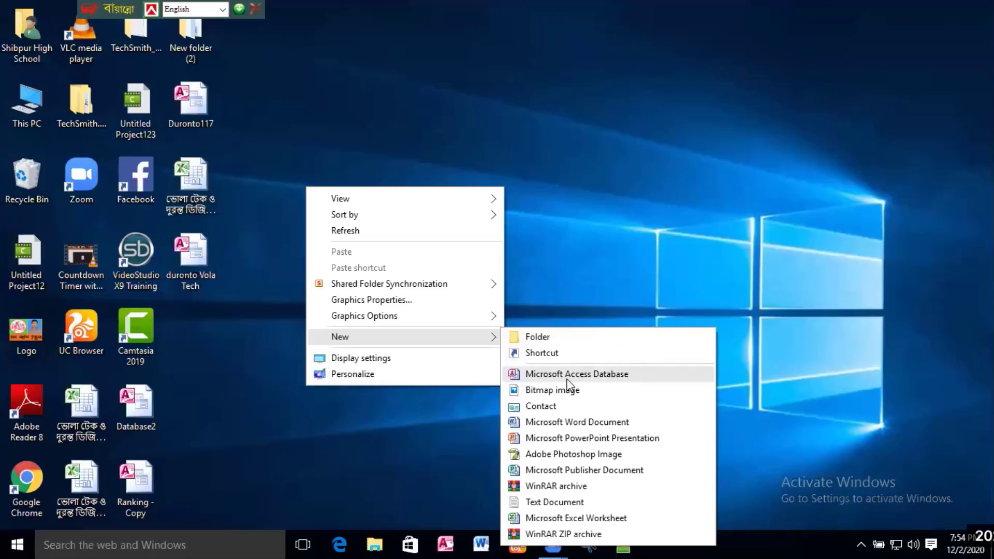
left_click(545, 152)
right_click(544, 147)
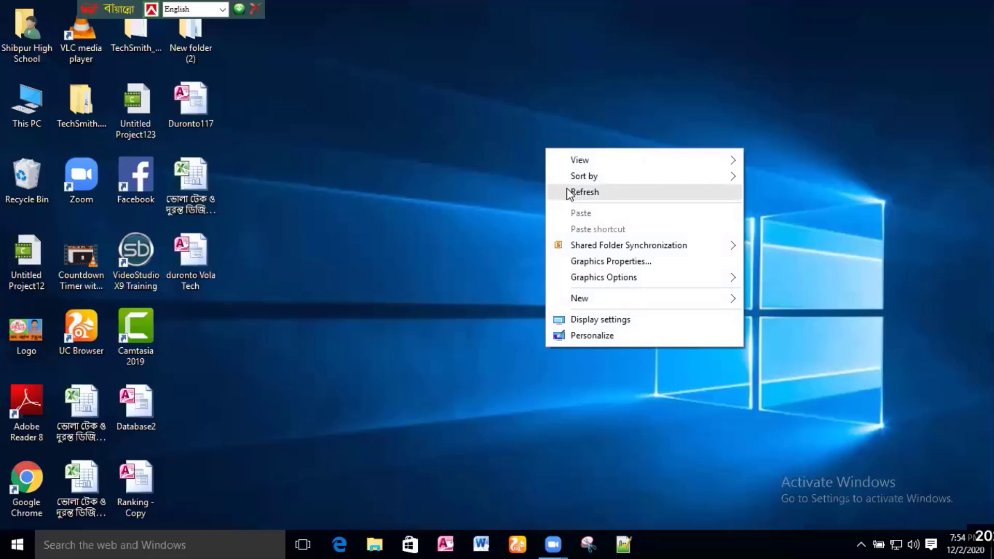
left_click(568, 191)
right_click(358, 140)
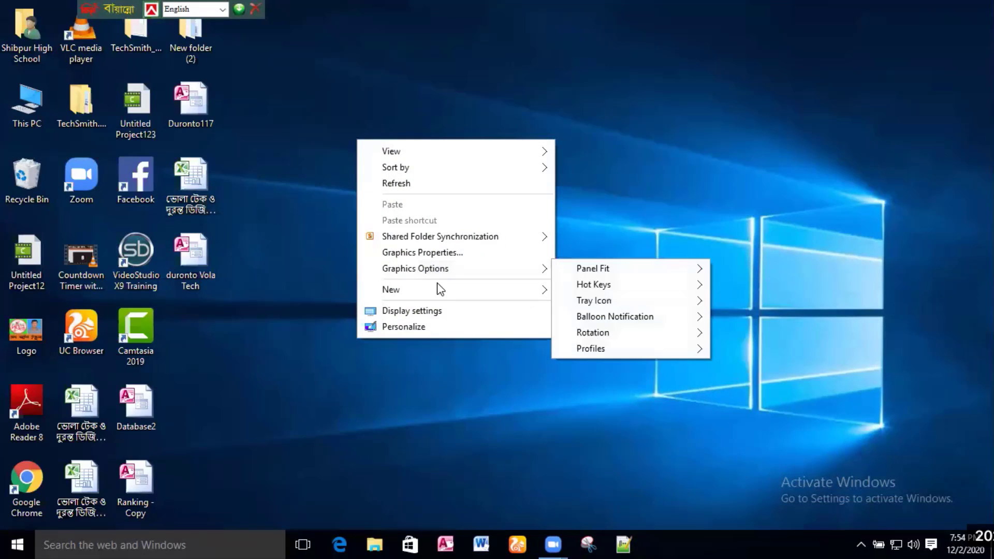
mouse_move(442, 289)
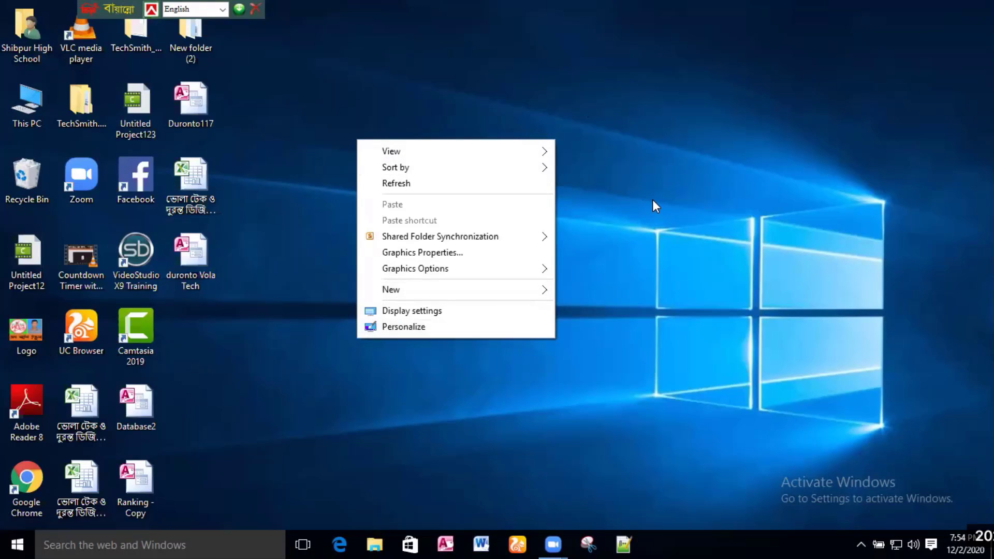
left_click(593, 382)
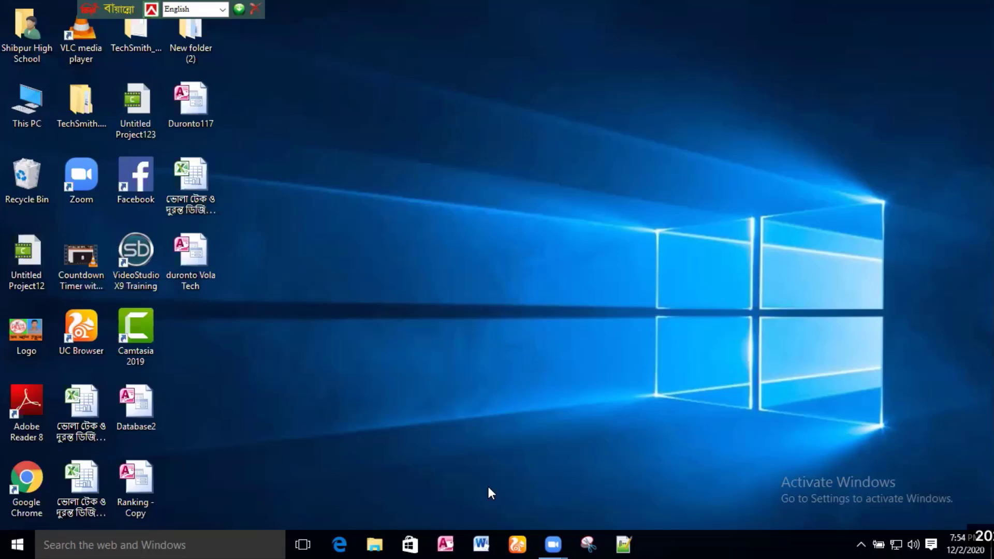
Find Microsoft Access 2010 in the Microsoft Office group of installed apps and examine its shortcut options, leaving without launching it.
left_click(17, 543)
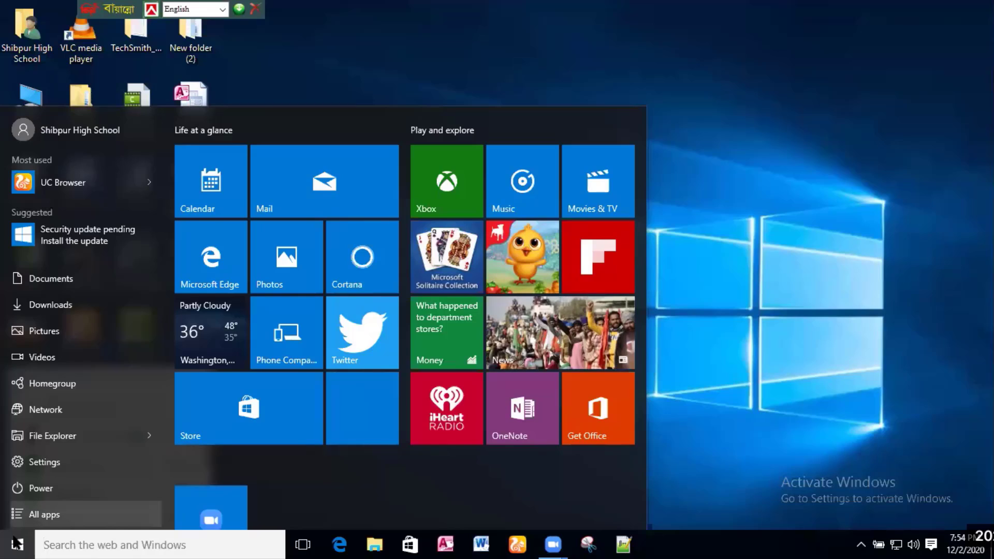
left_click(44, 515)
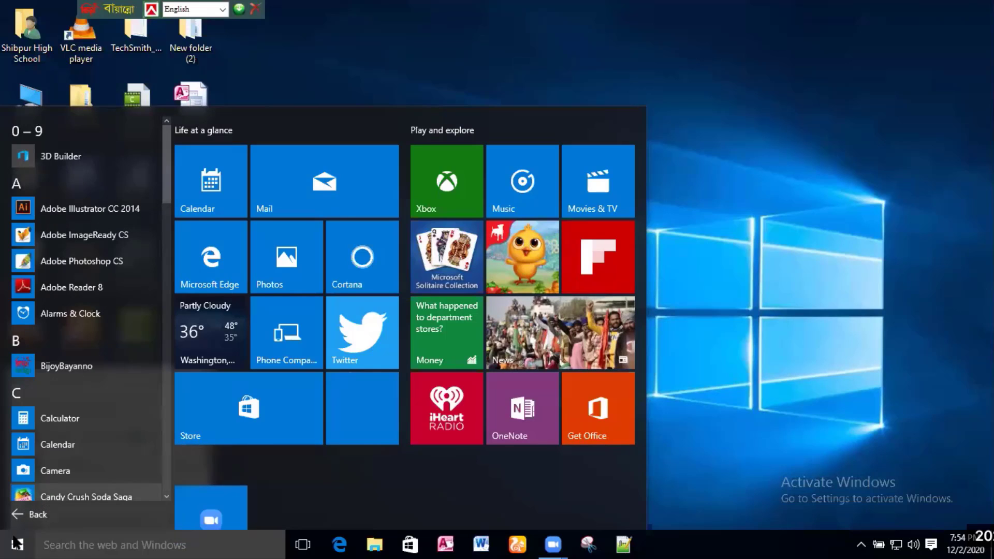
scroll(107, 208, "down", 3)
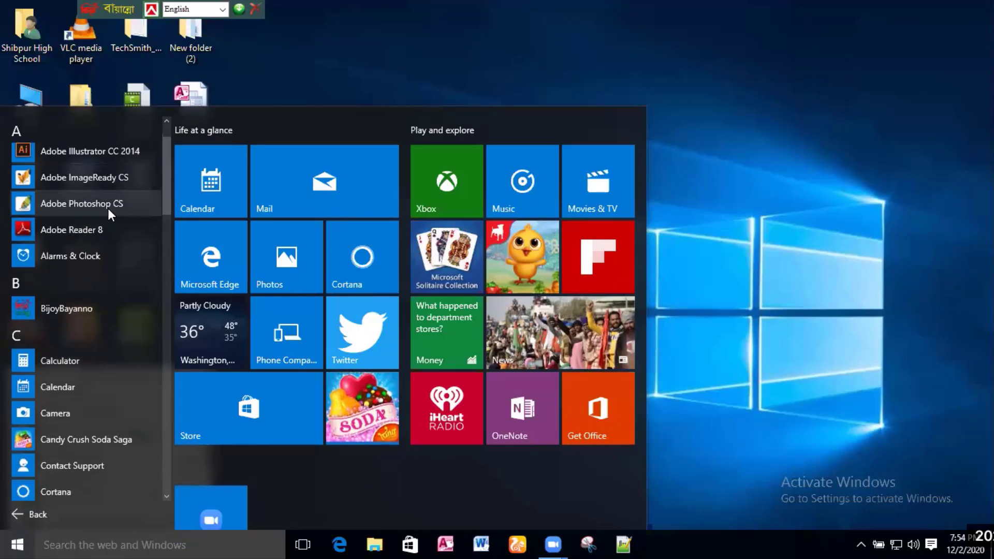
scroll(107, 208, "up", 1)
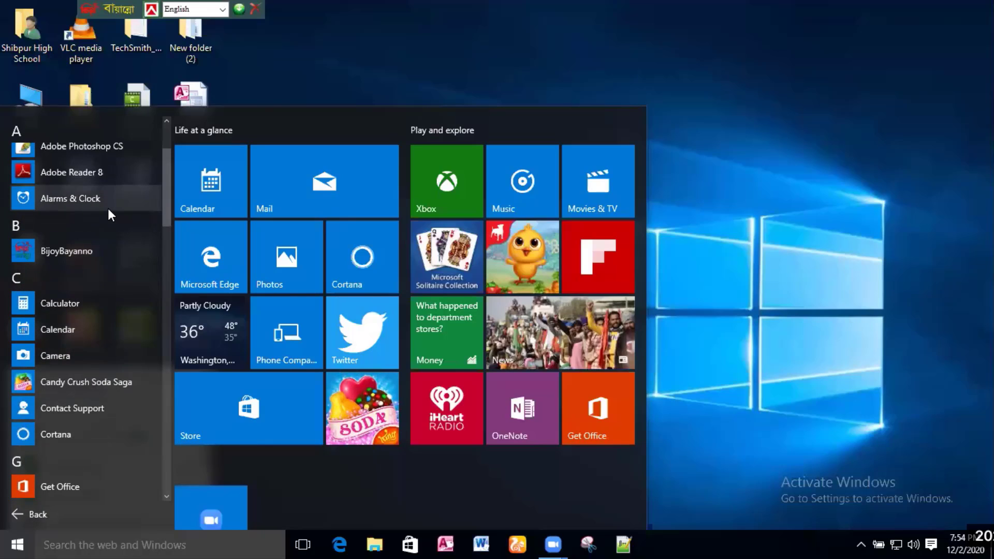
scroll(109, 211, "down", 5)
scroll(114, 319, "down", 2)
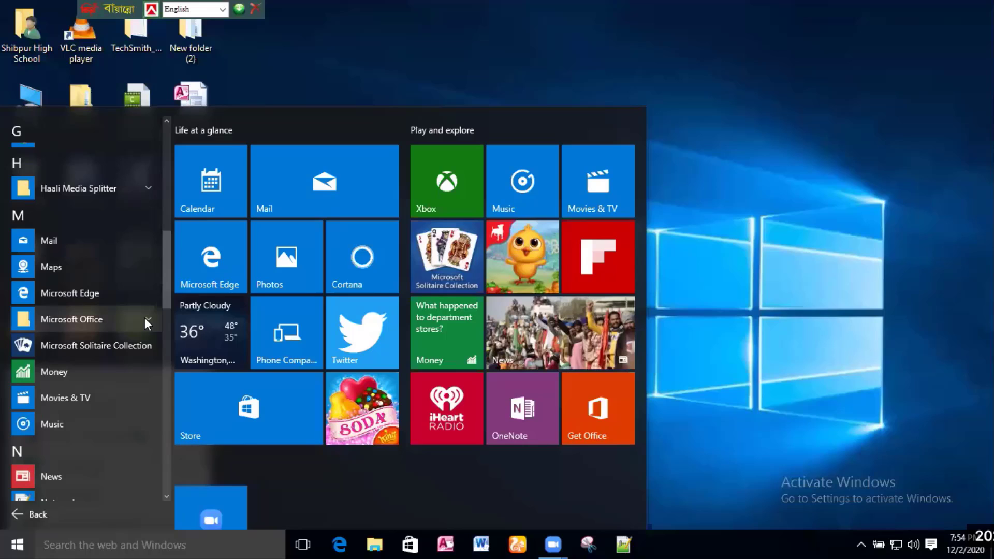
left_click(144, 318)
scroll(145, 317, "down", 2)
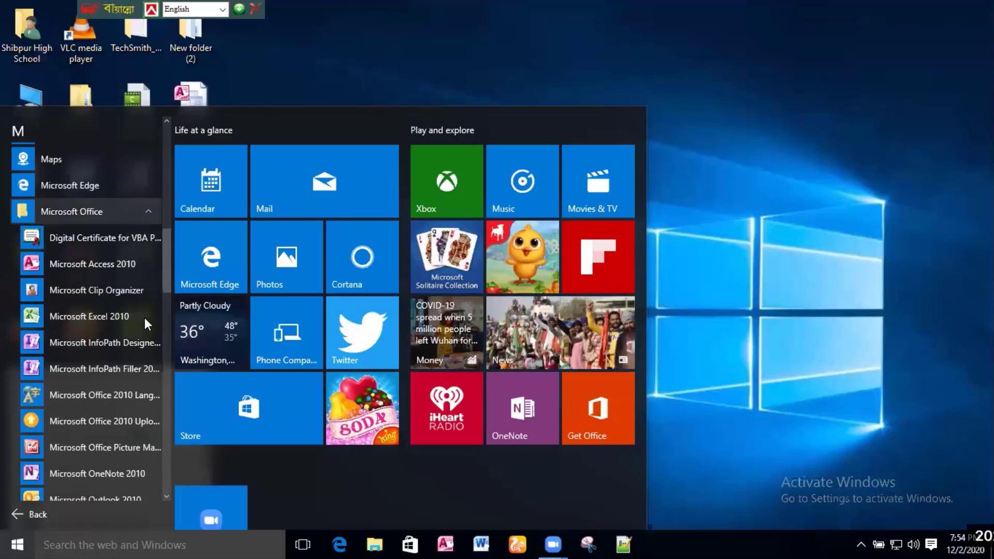
right_click(79, 258)
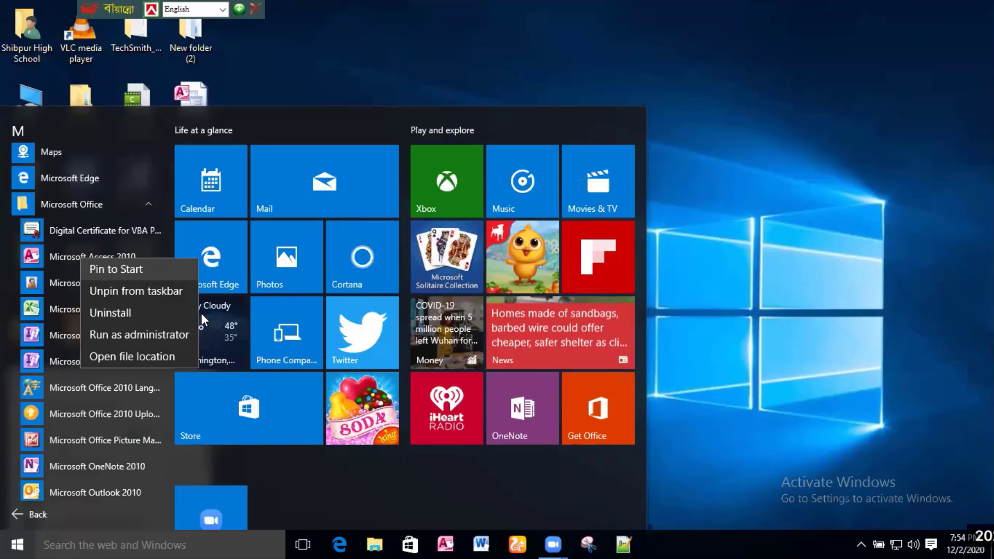
left_click(42, 249)
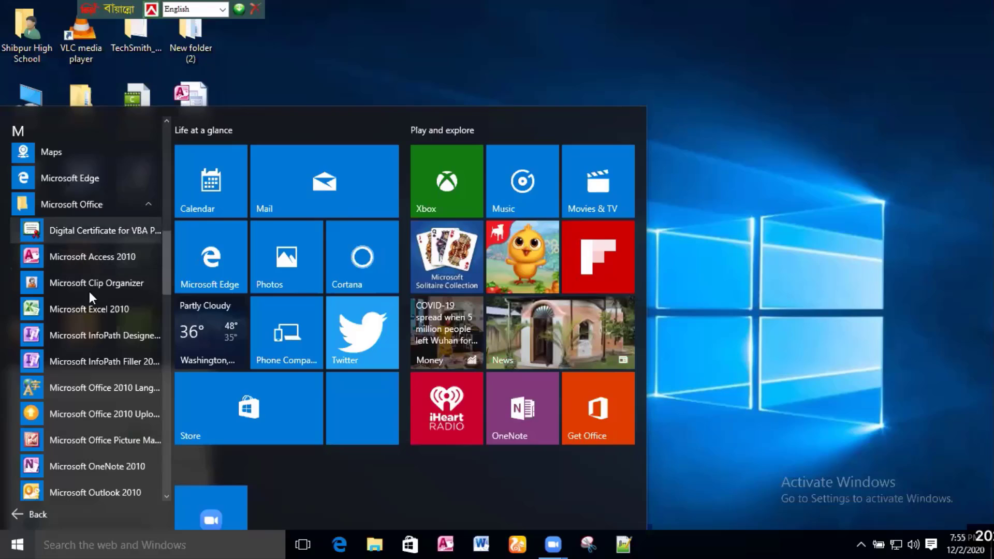
left_click(739, 162)
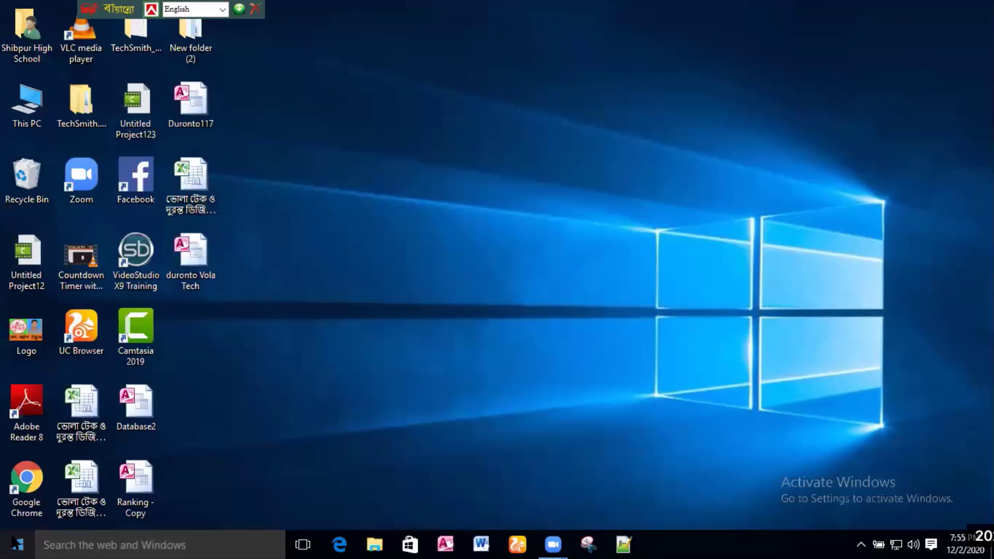
left_click(15, 542)
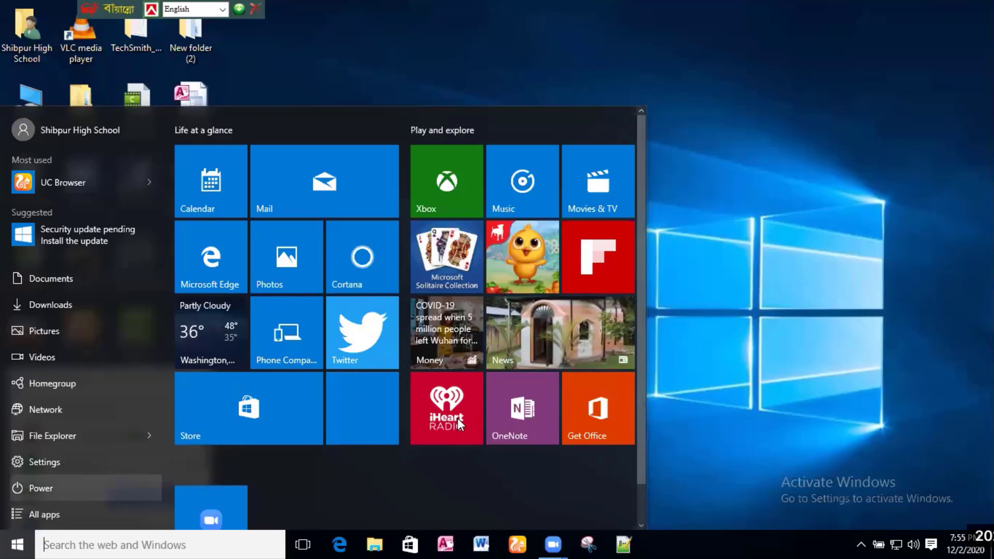
left_click(713, 252)
right_click(706, 229)
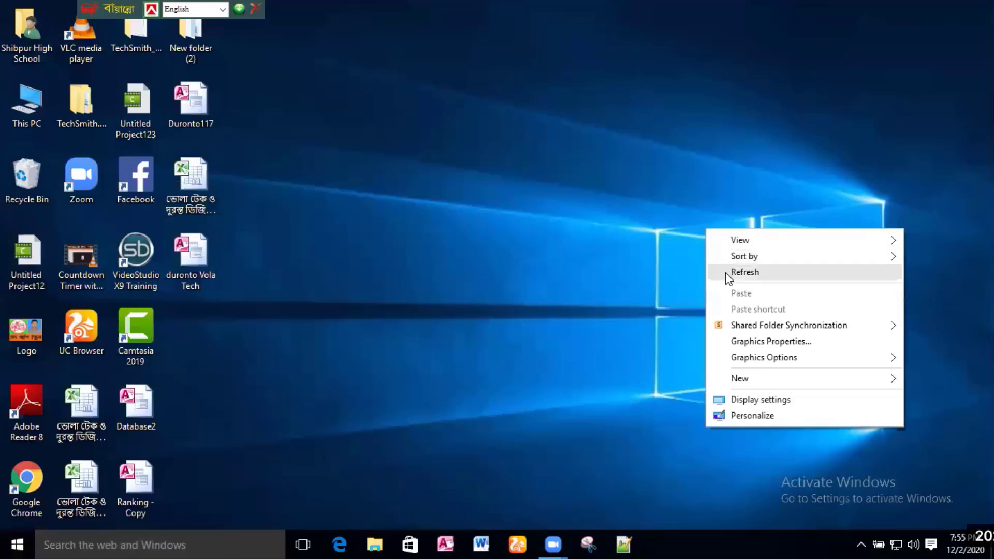
left_click(725, 273)
Go through the installed apps to Microsoft Access 2010 again, review its pinning and file location options, and return to the desktop.
left_click(19, 544)
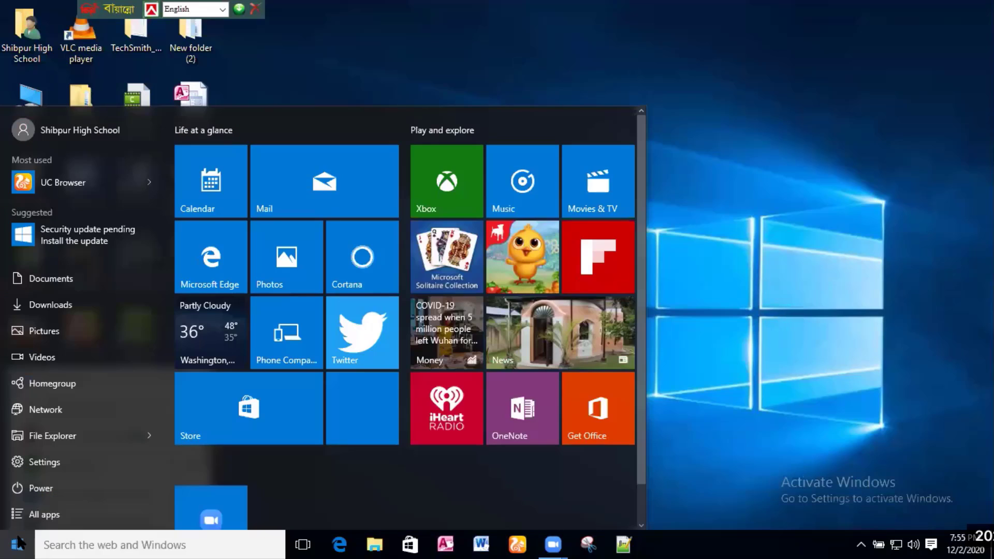
left_click(37, 514)
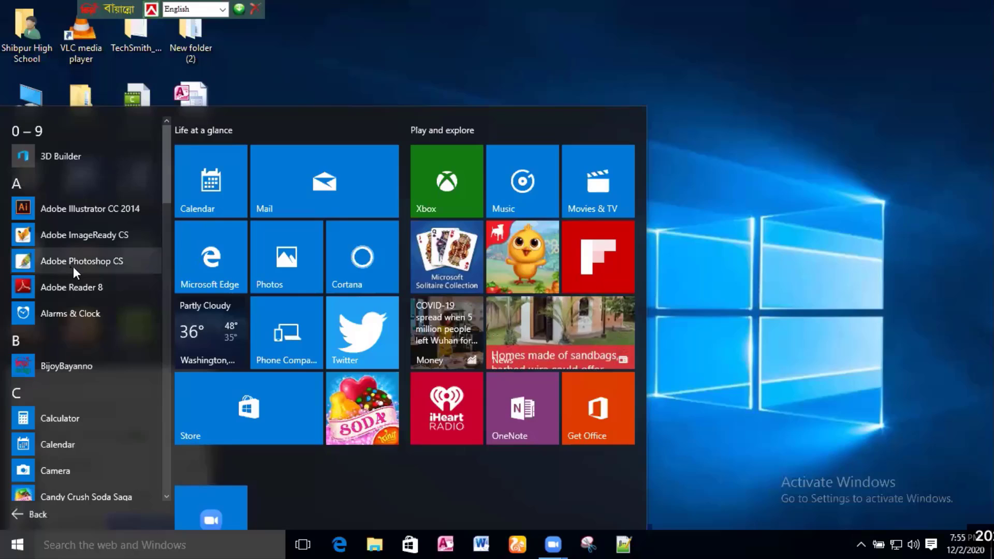
scroll(73, 266, "down", 4)
scroll(135, 331, "down", 2)
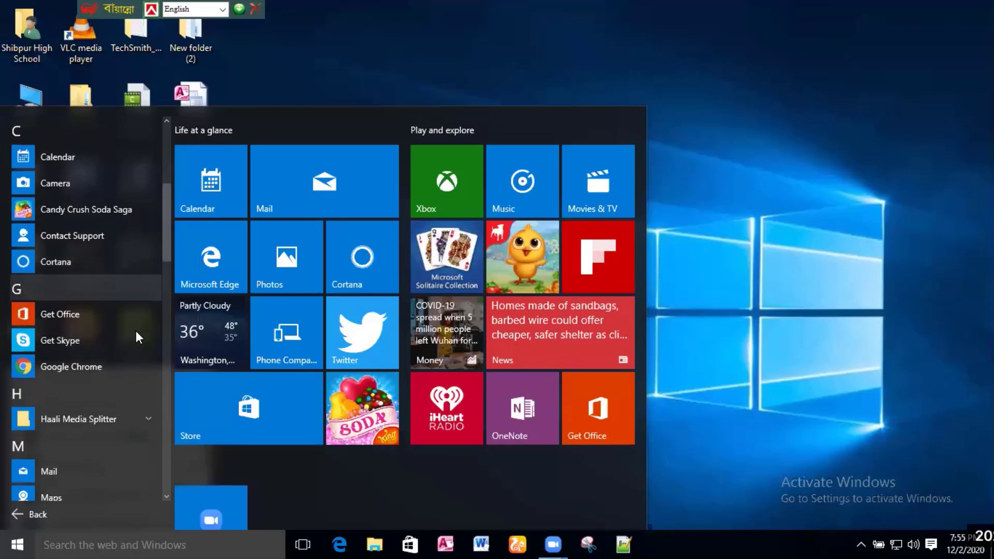
scroll(136, 331, "down", 2)
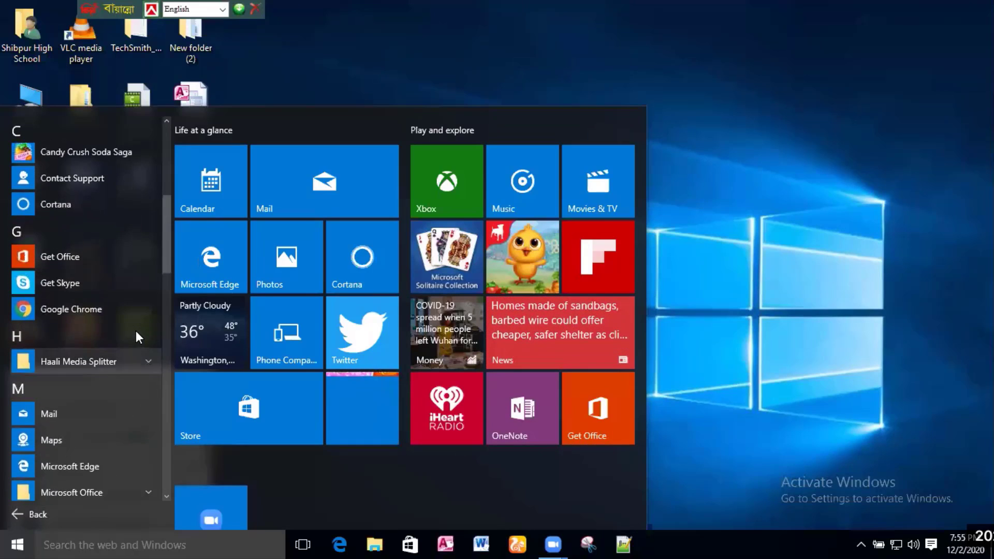
scroll(136, 331, "down", 2)
left_click(136, 377)
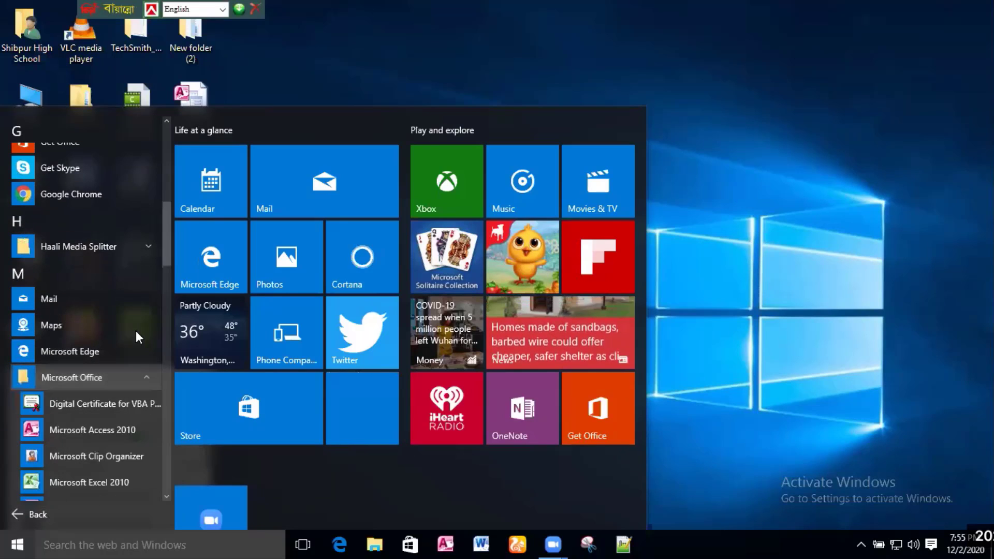
scroll(136, 331, "down", 3)
scroll(136, 331, "down", 1)
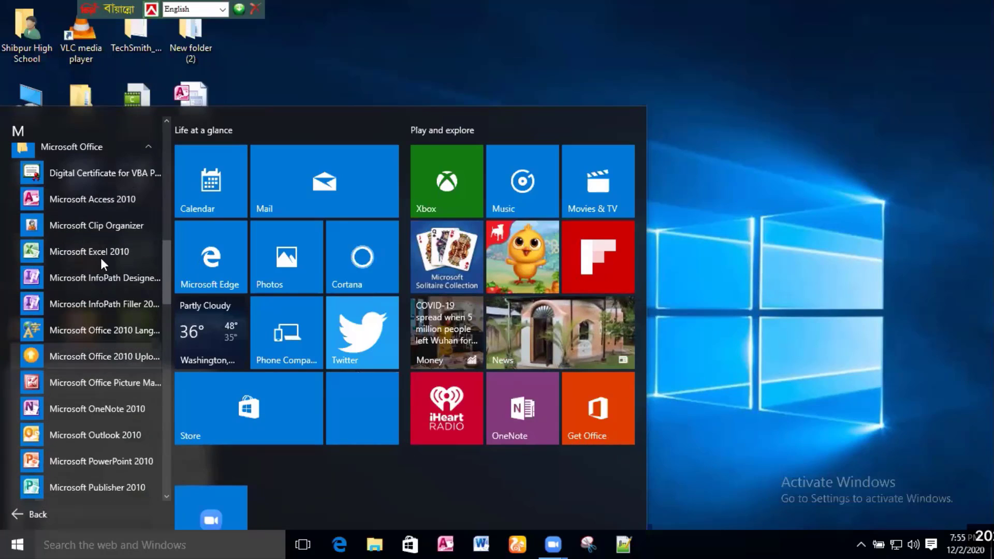
right_click(112, 209)
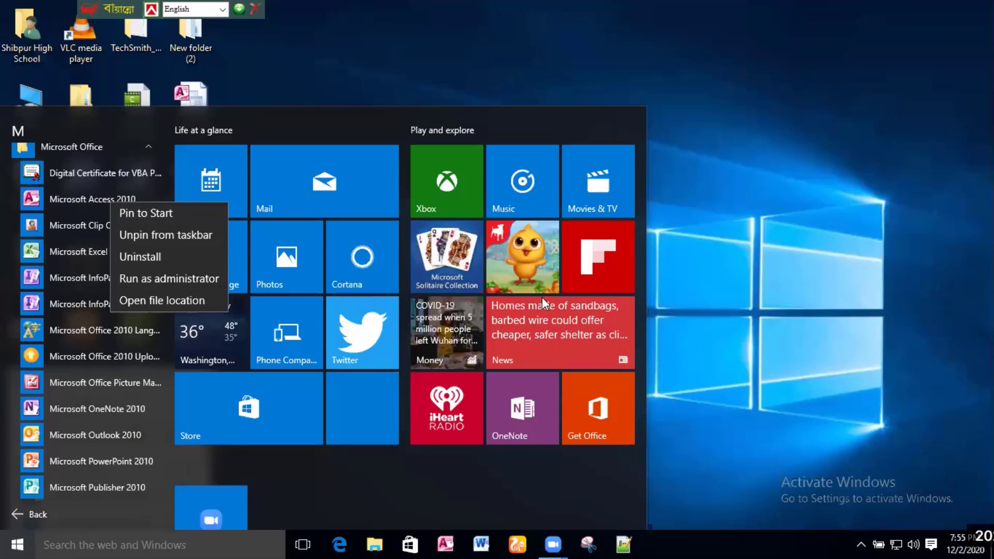
left_click(684, 269)
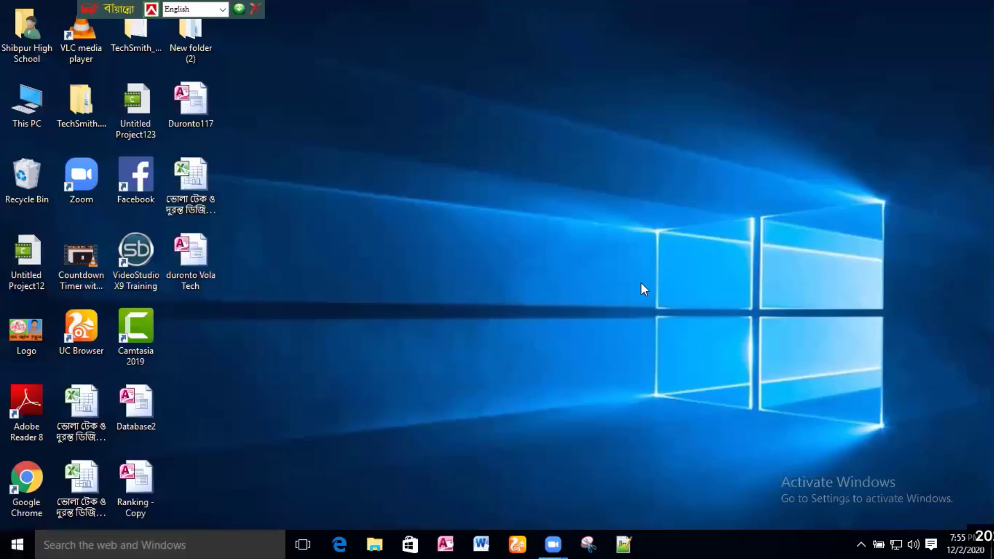
Launch Microsoft Access 2010 from the Microsoft Office group of installed apps and dismiss the Office Activation Wizard.
left_click(13, 543)
left_click(36, 538)
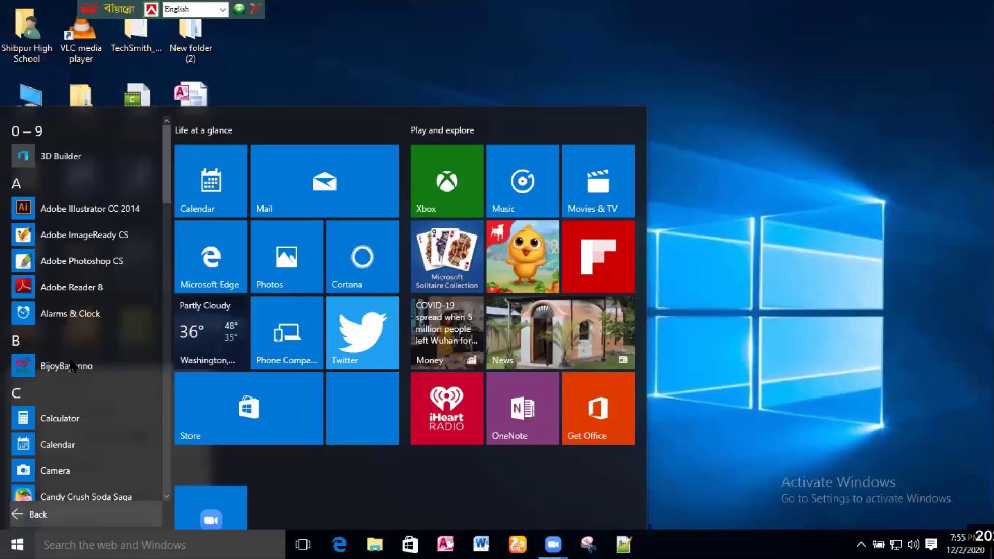
scroll(71, 366, "down", 5)
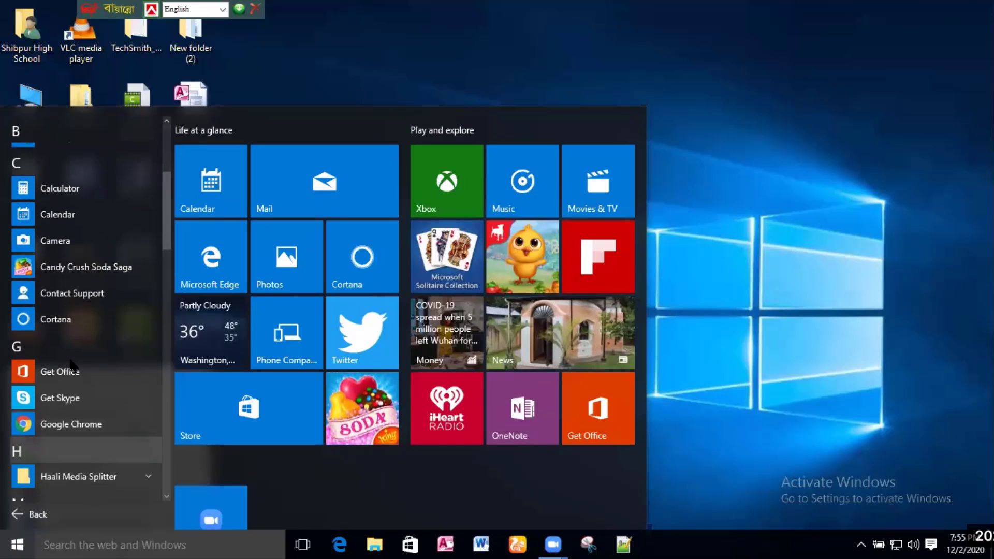
scroll(71, 365, "down", 5)
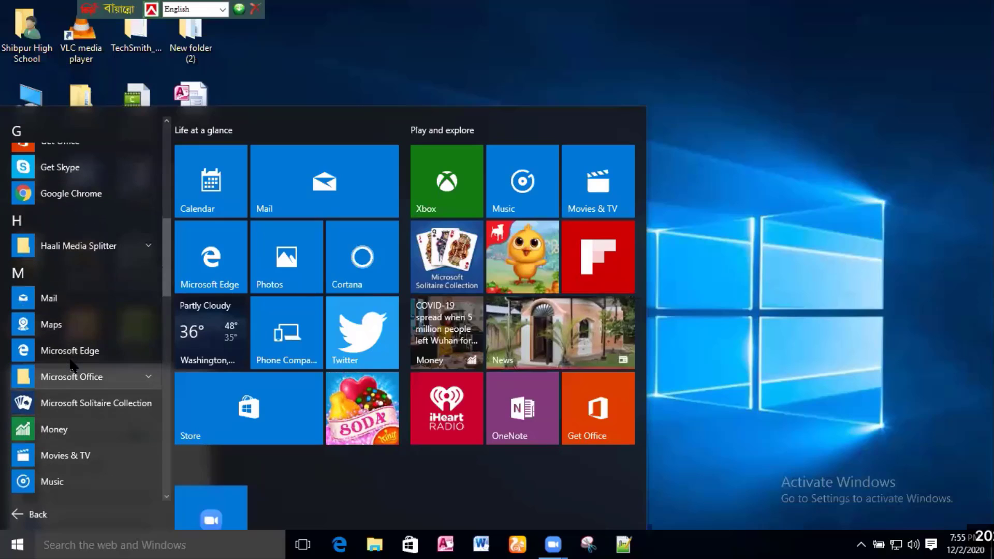
left_click(71, 377)
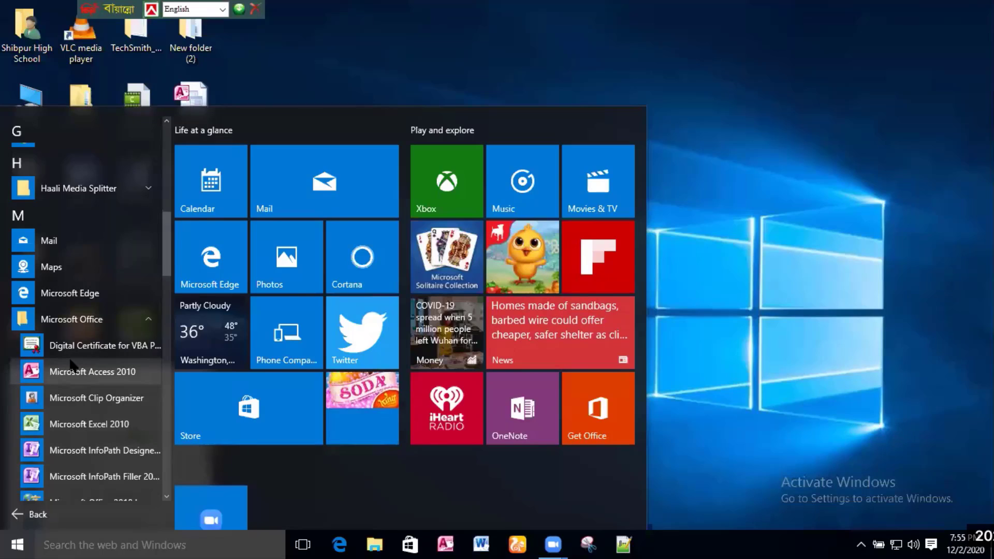
left_click(71, 368)
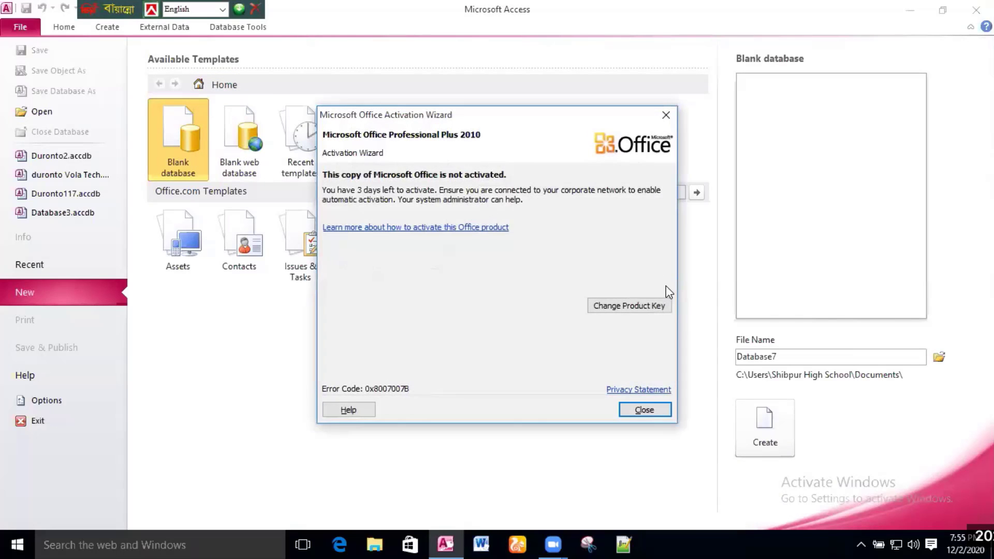
left_click(654, 409)
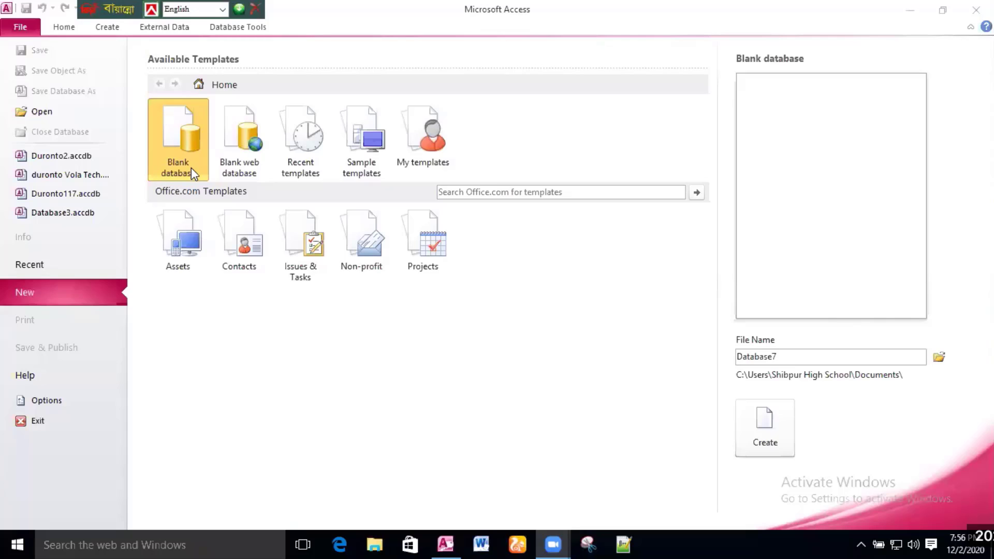
Create a blank database with the file name Duronto2, saved in the Desktop folder.
left_click(171, 139)
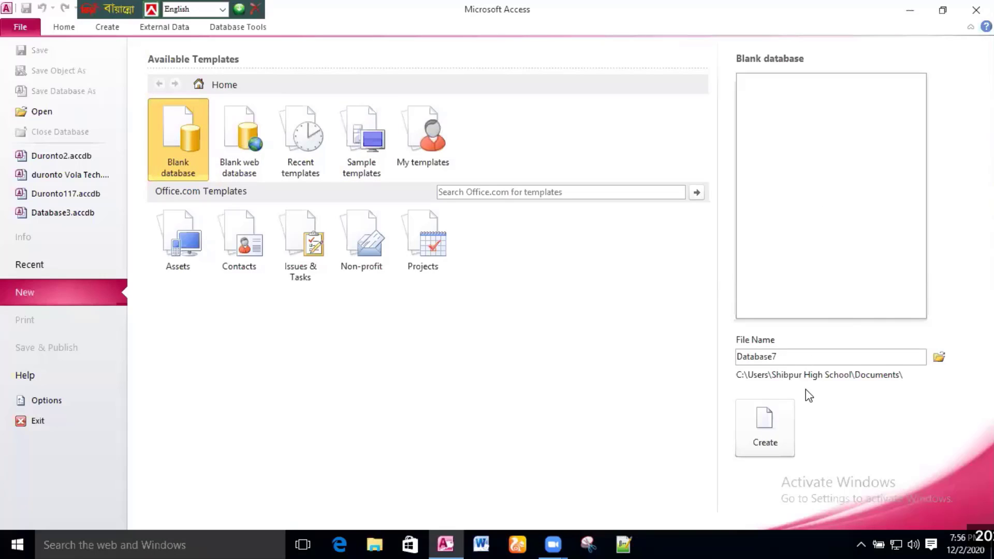
left_click_drag(803, 357, 724, 355)
left_click_drag(795, 359, 654, 359)
type("Duronto2")
left_click(938, 358)
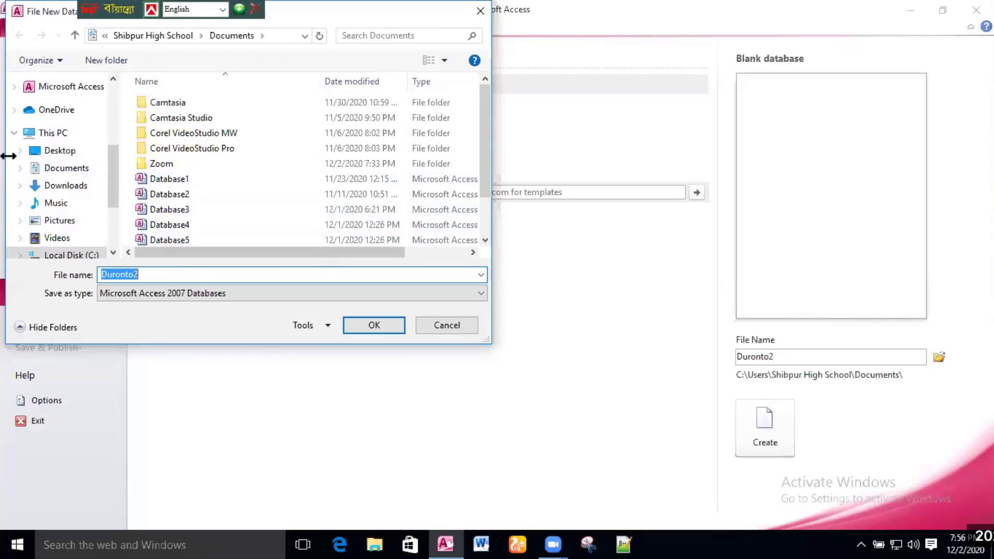
left_click(68, 157)
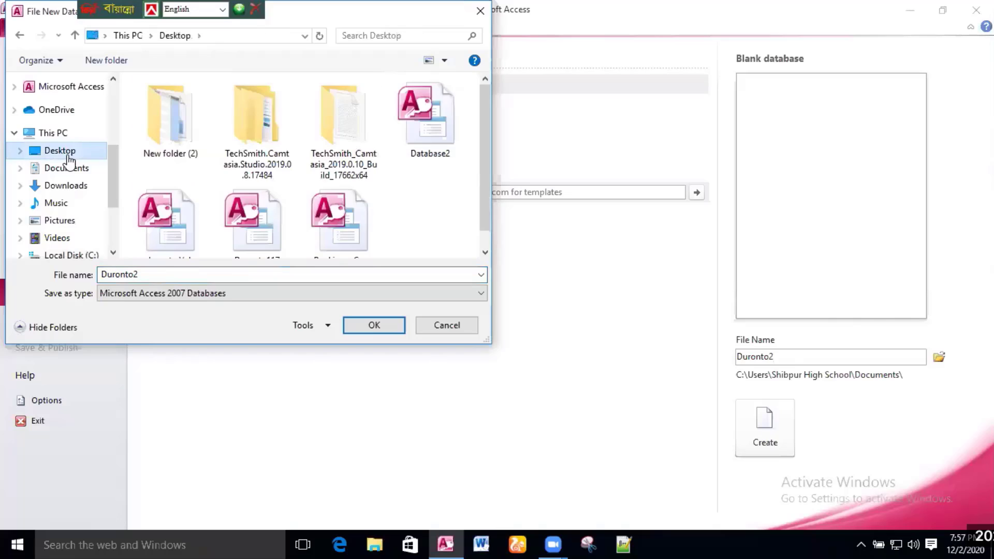
left_click(383, 322)
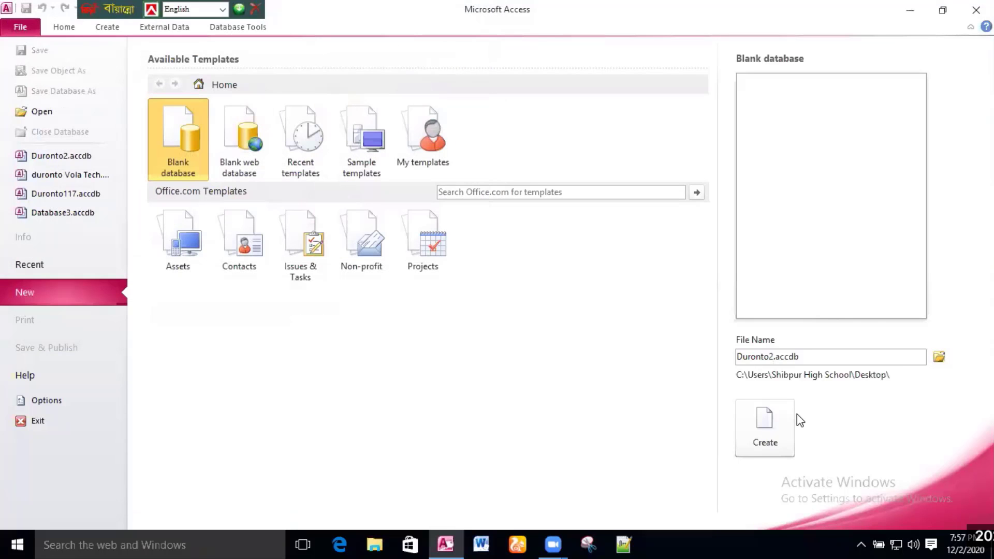
left_click(766, 421)
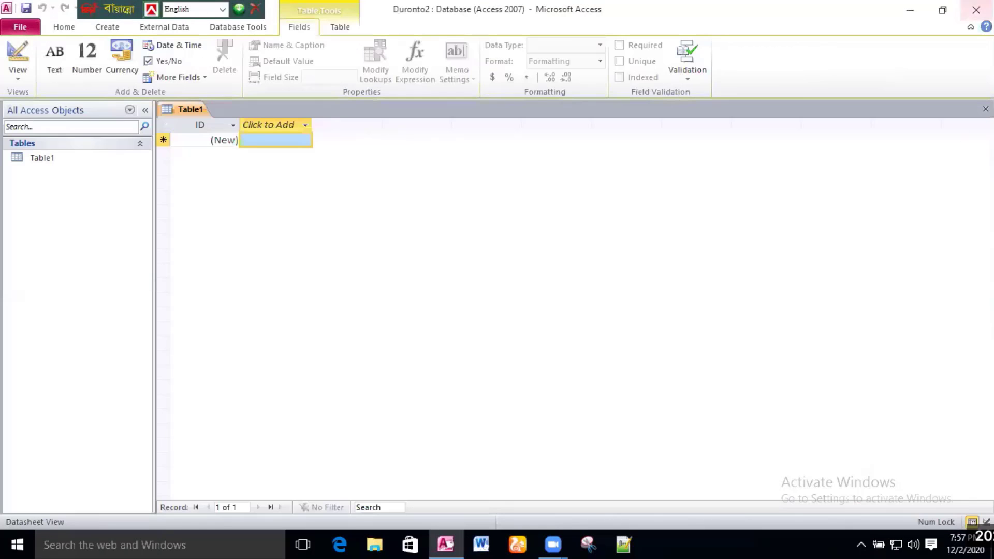
Close Access and reopen the Duronto2 database from its desktop file, dismissing the Office Activation Wizard.
left_click(976, 10)
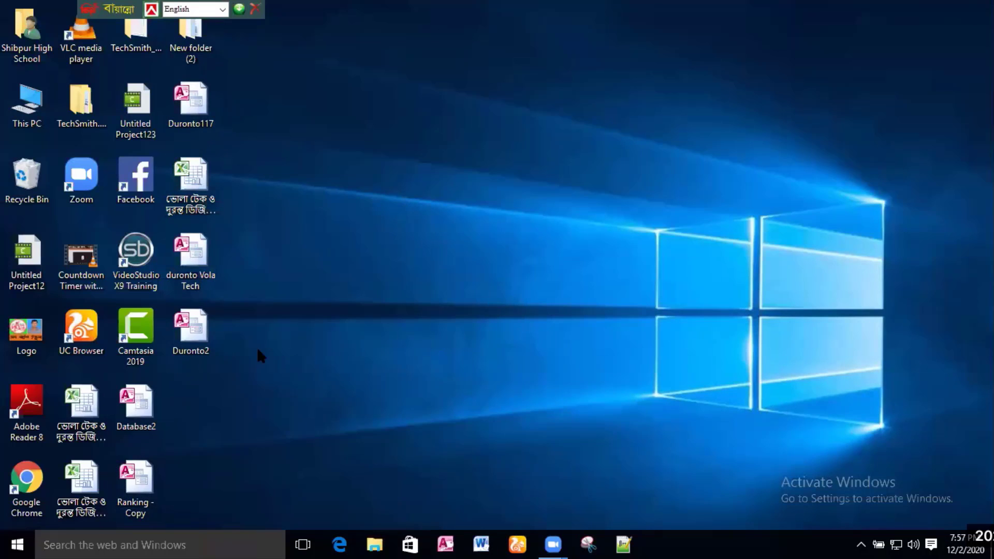
double_click(198, 332)
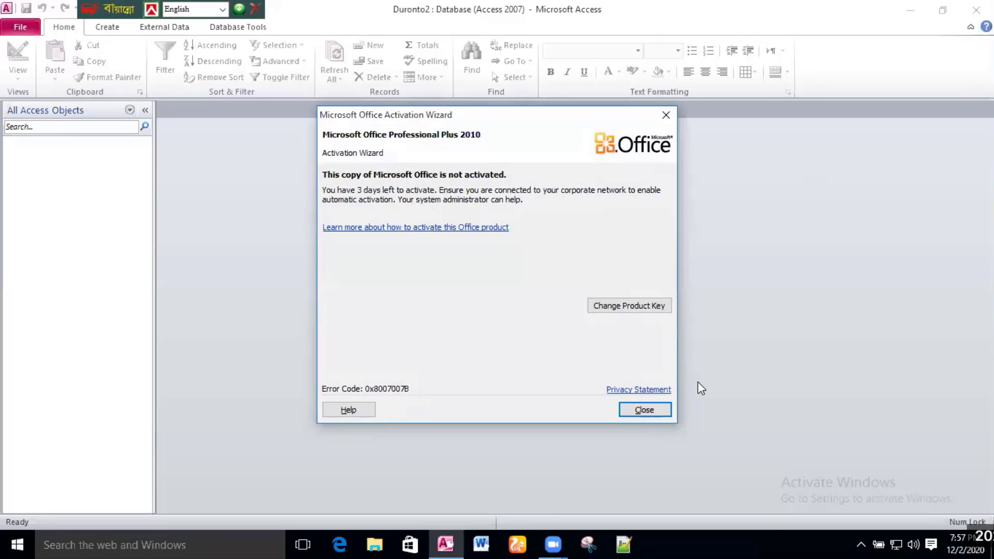
left_click(644, 410)
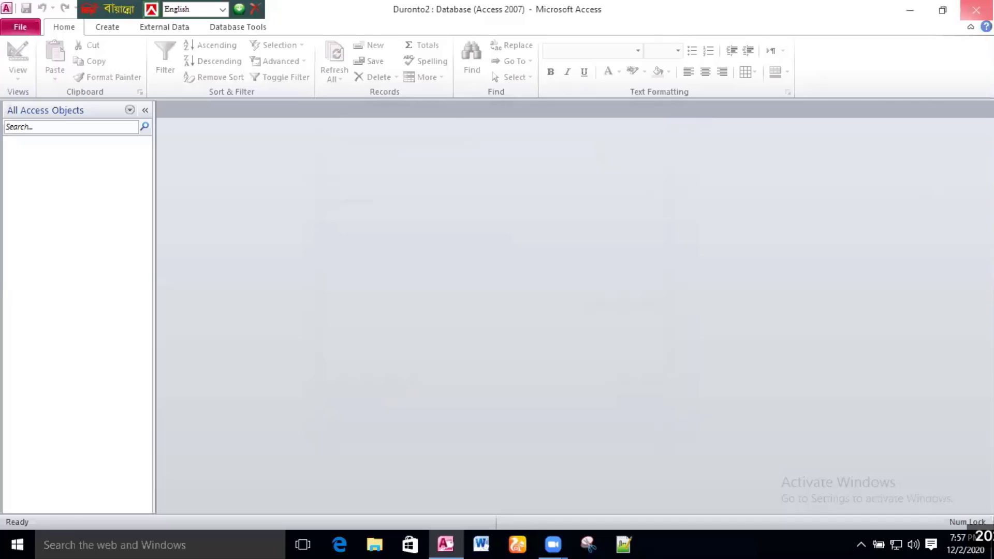
Exit the Duronto2 database and open it once more from its desktop file.
left_click(976, 10)
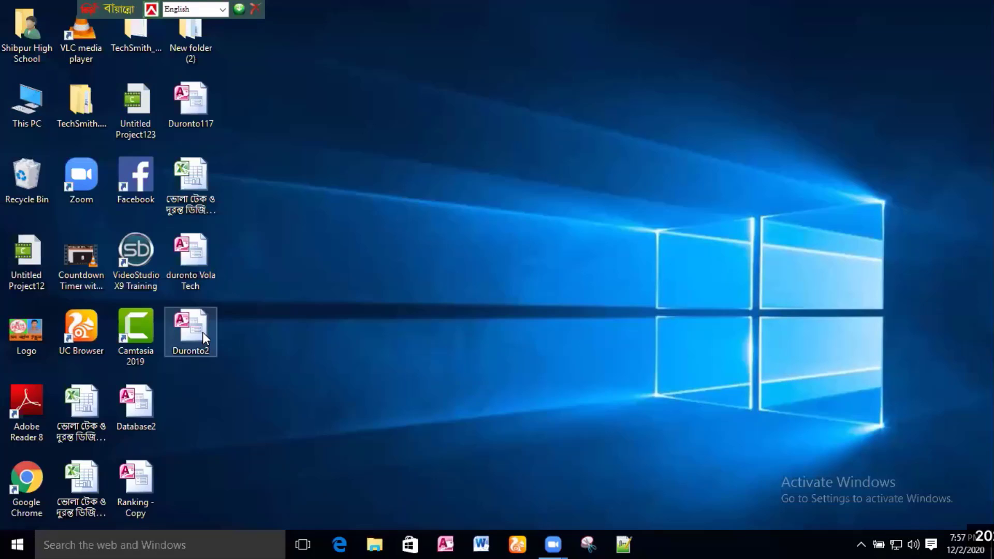
left_click(197, 350)
double_click(196, 343)
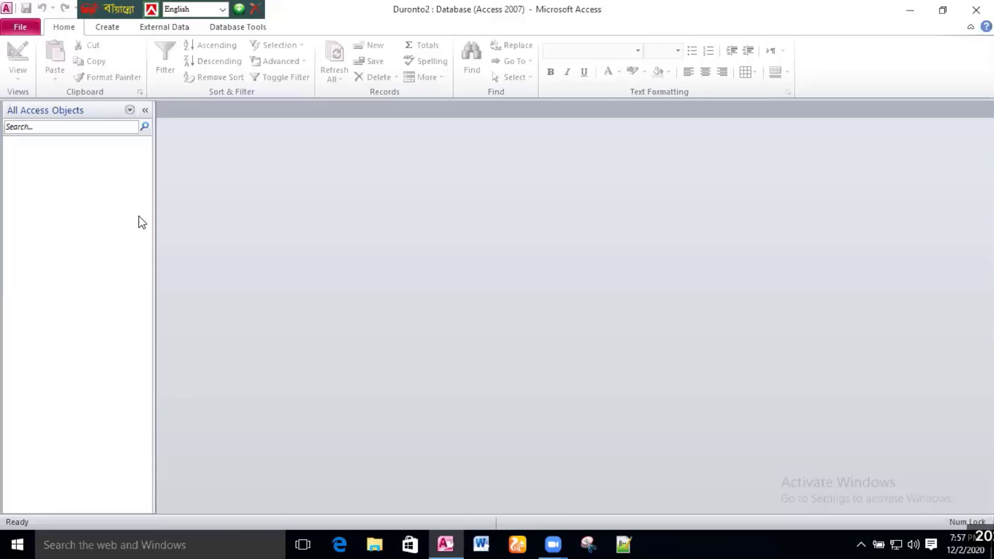
Dismiss the Office Activation Wizard, create a new table, and save it under the name Sinfo.
left_click(111, 26)
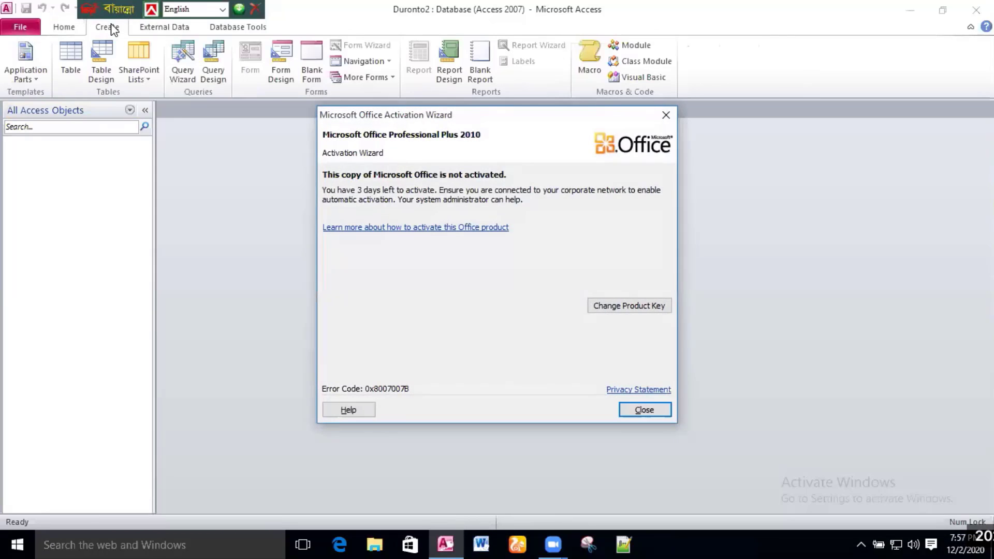
left_click(667, 115)
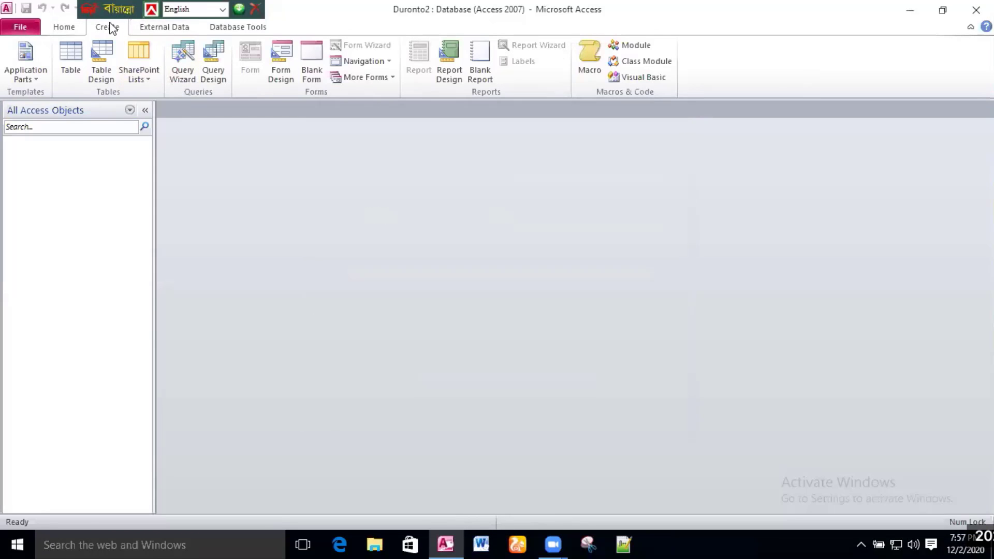
left_click(60, 54)
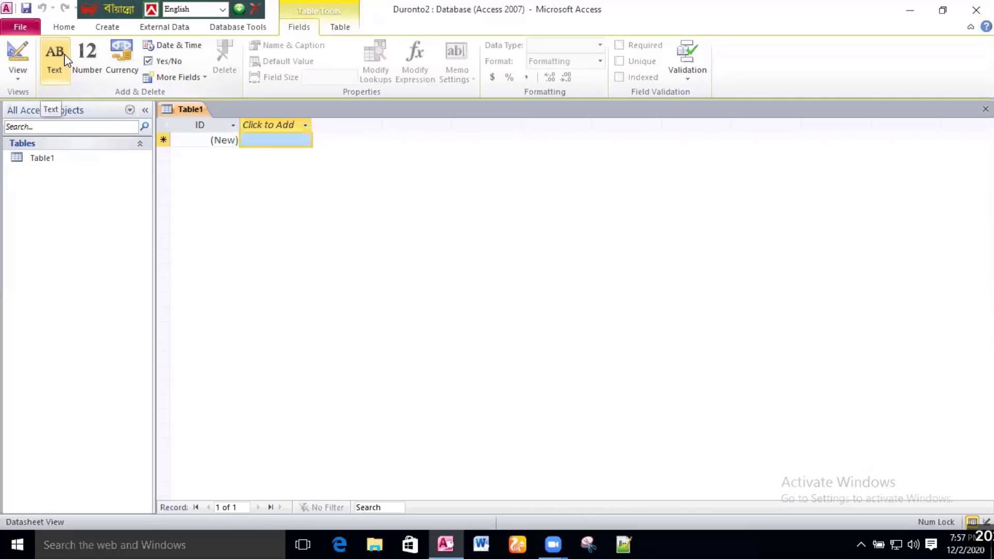
left_click(28, 6)
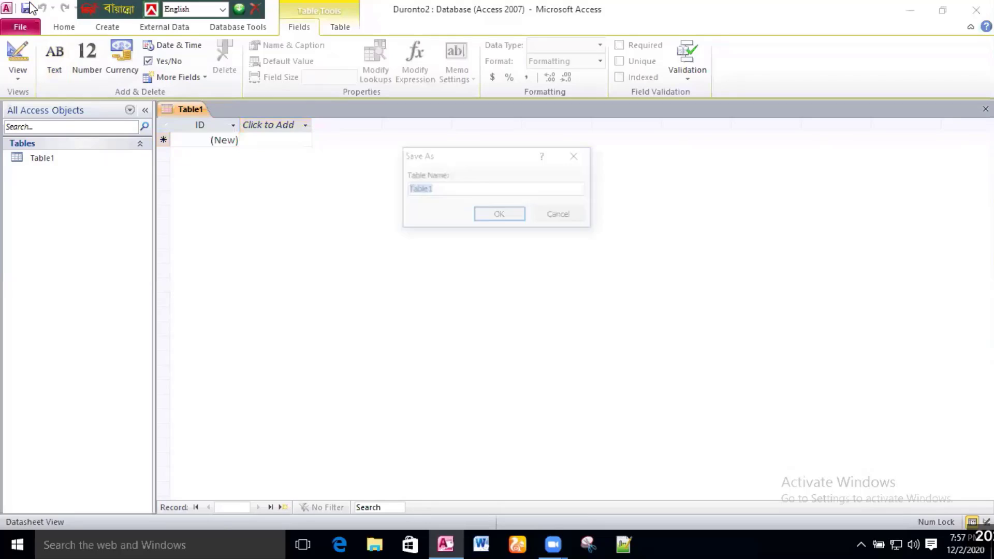
type("Sinfo")
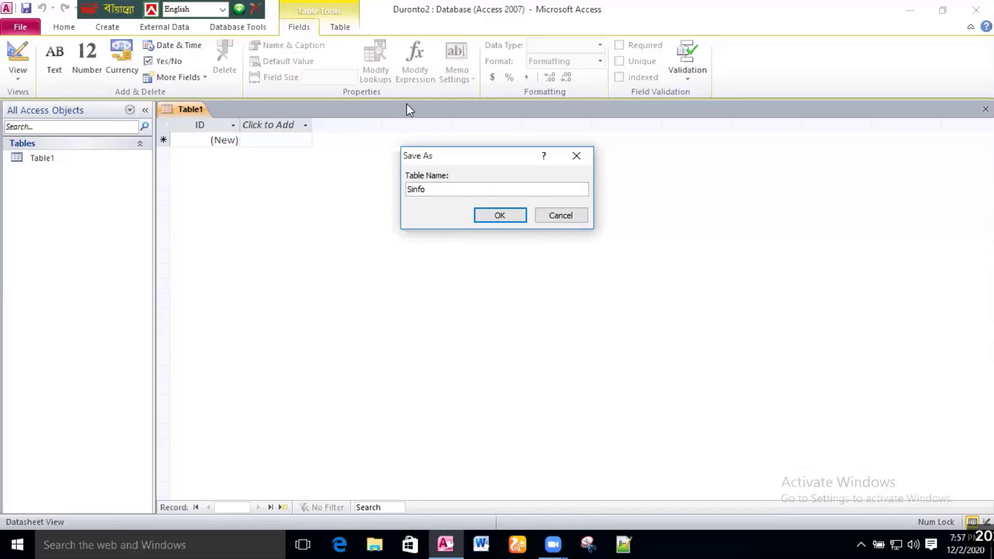
left_click(496, 216)
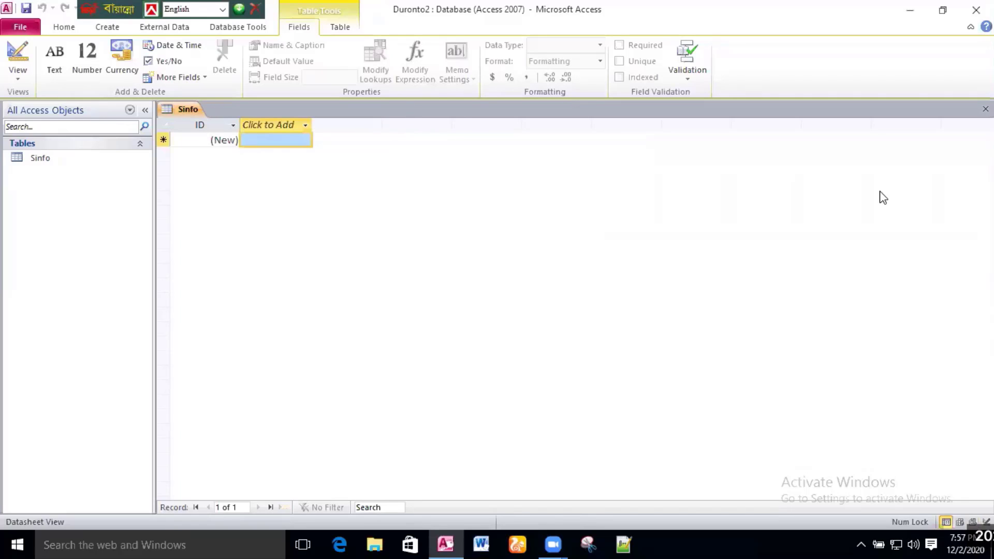
Show the Sinfo table in Design View, go to the empty field row below ID, and close Access.
left_click(17, 50)
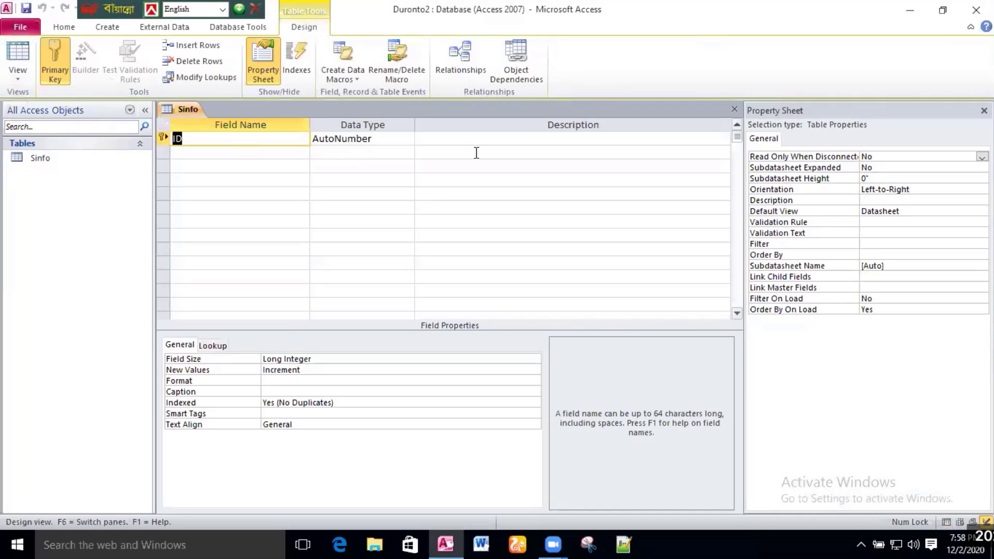
left_click(242, 153)
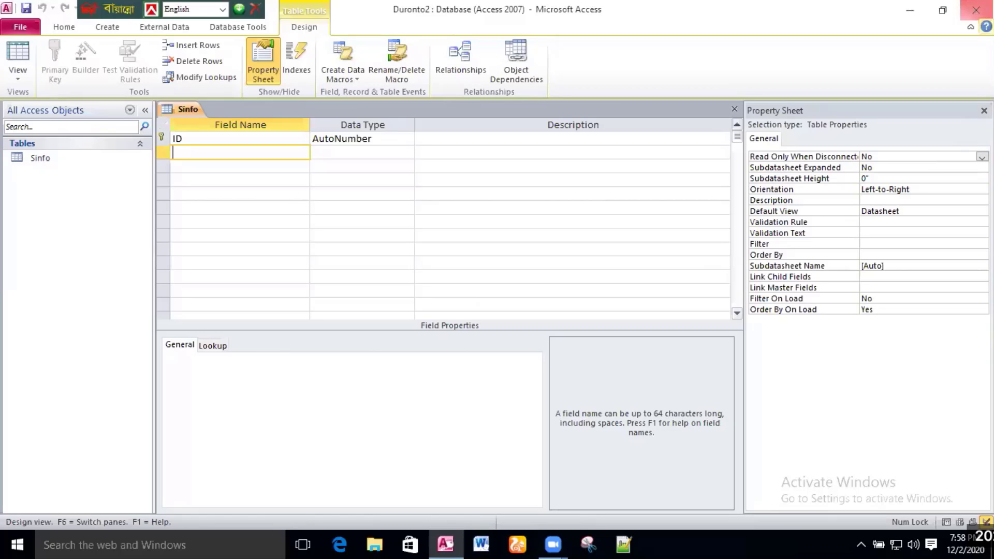
left_click(976, 11)
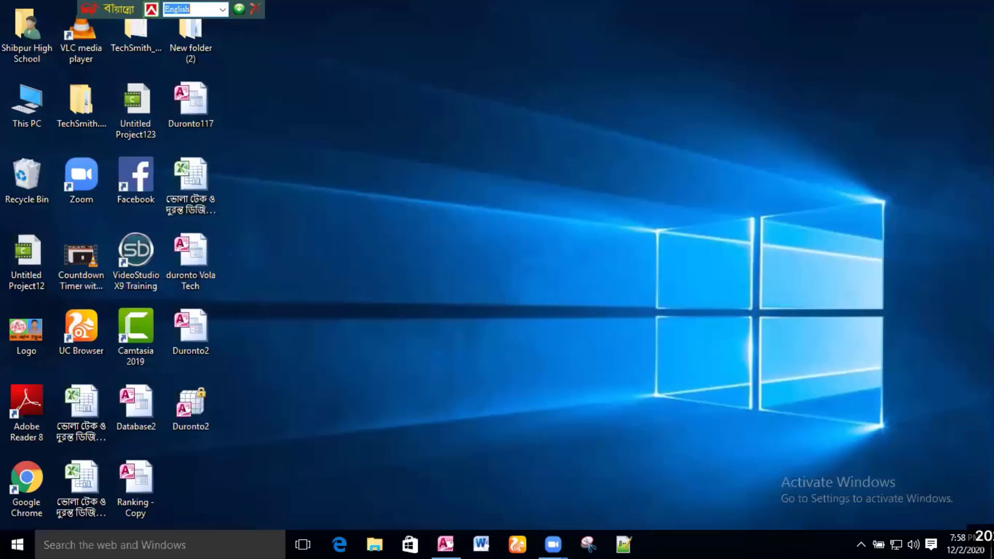